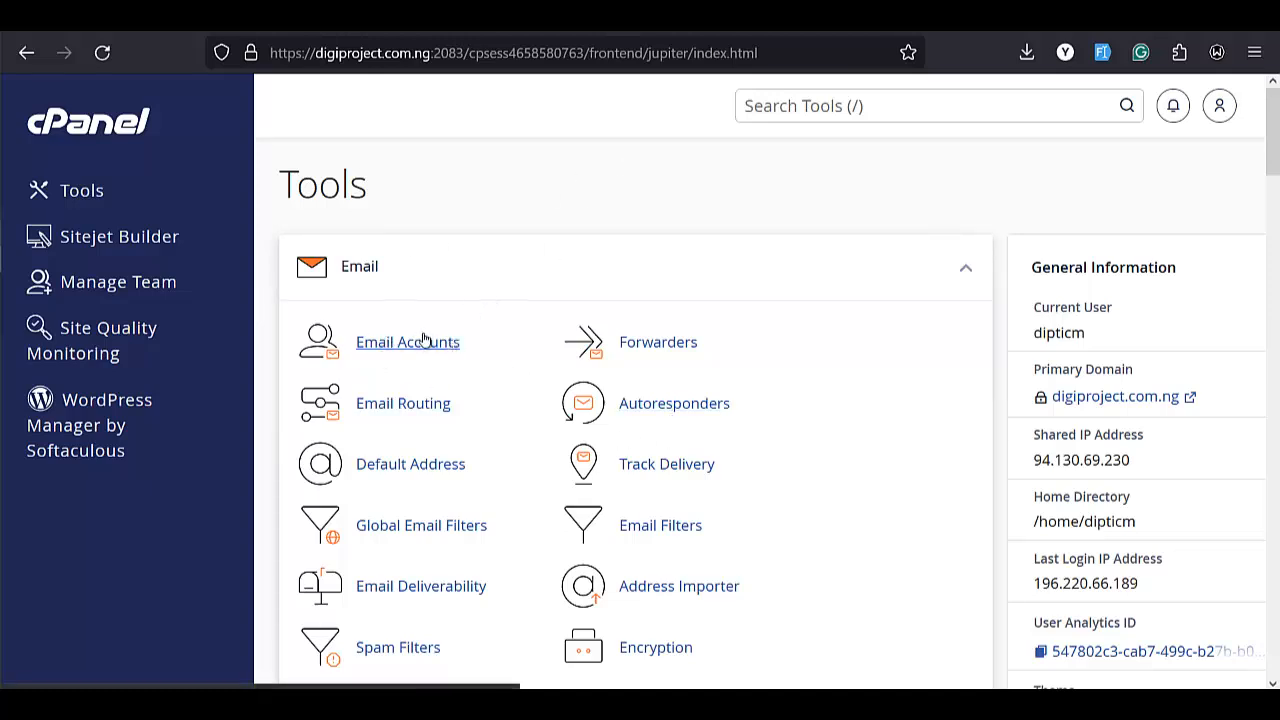
Search the tools for email and open Email Accounts
left_click(910, 103)
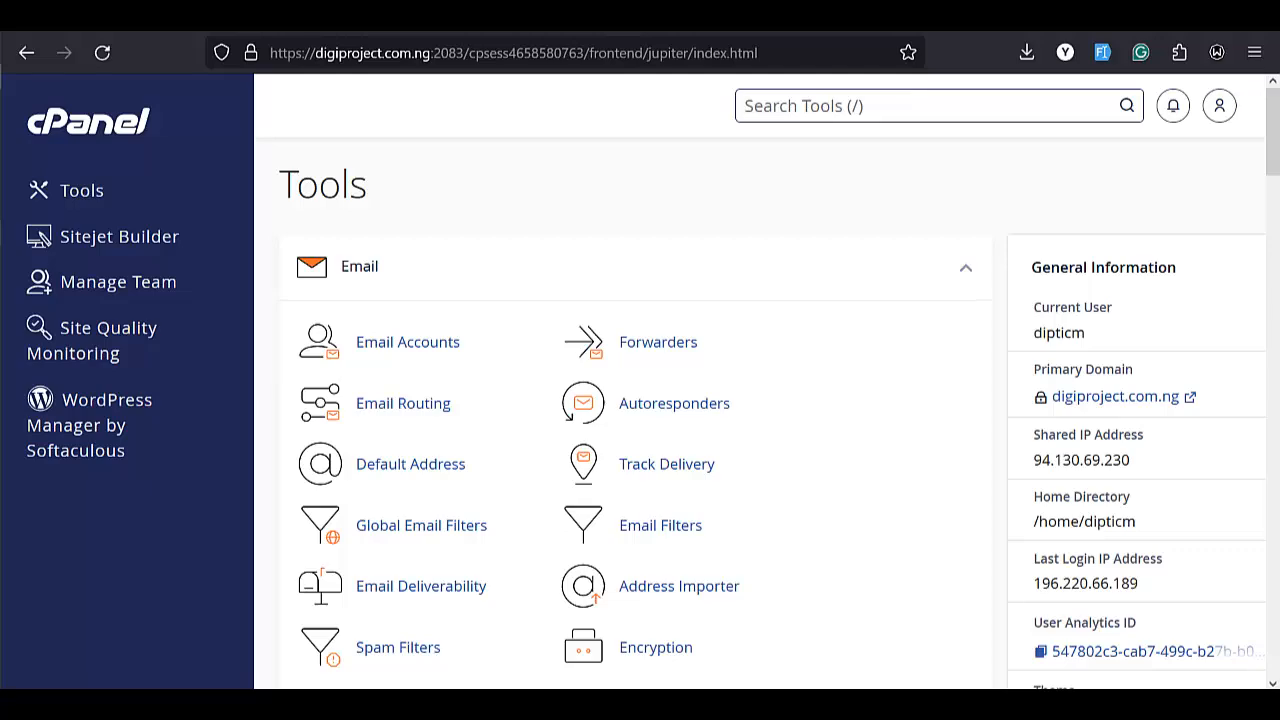
type("email")
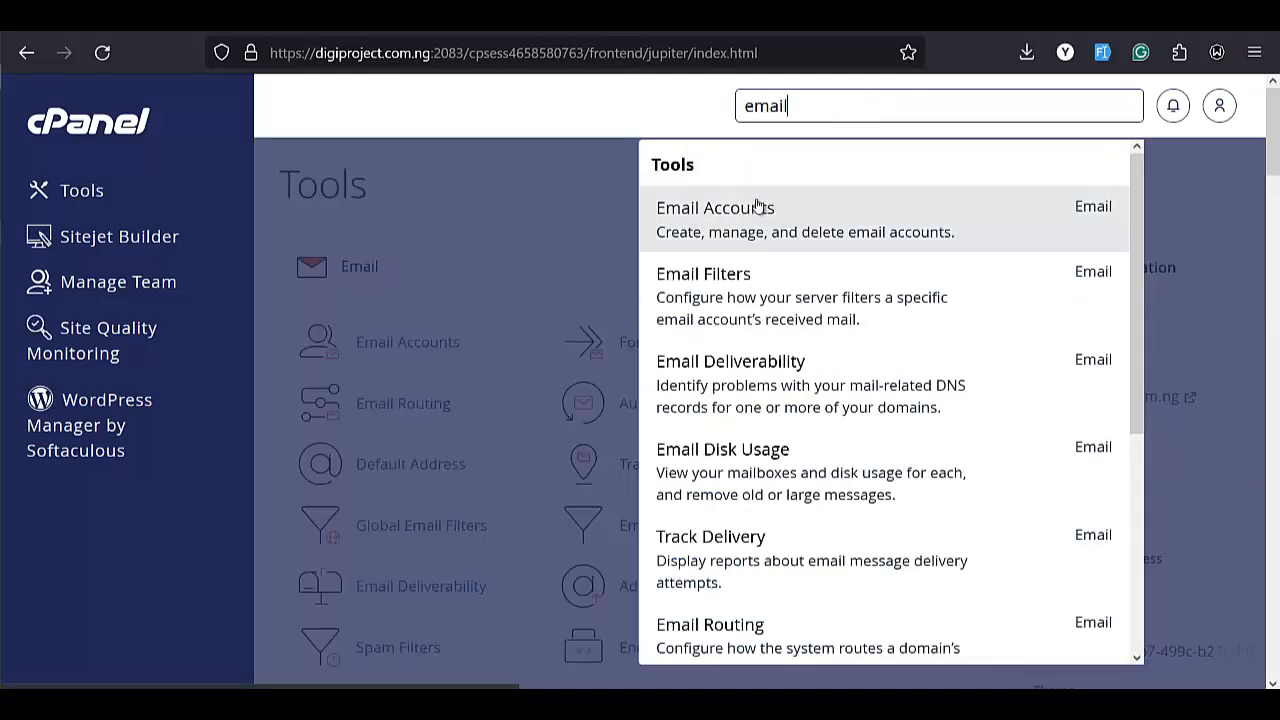
left_click(725, 214)
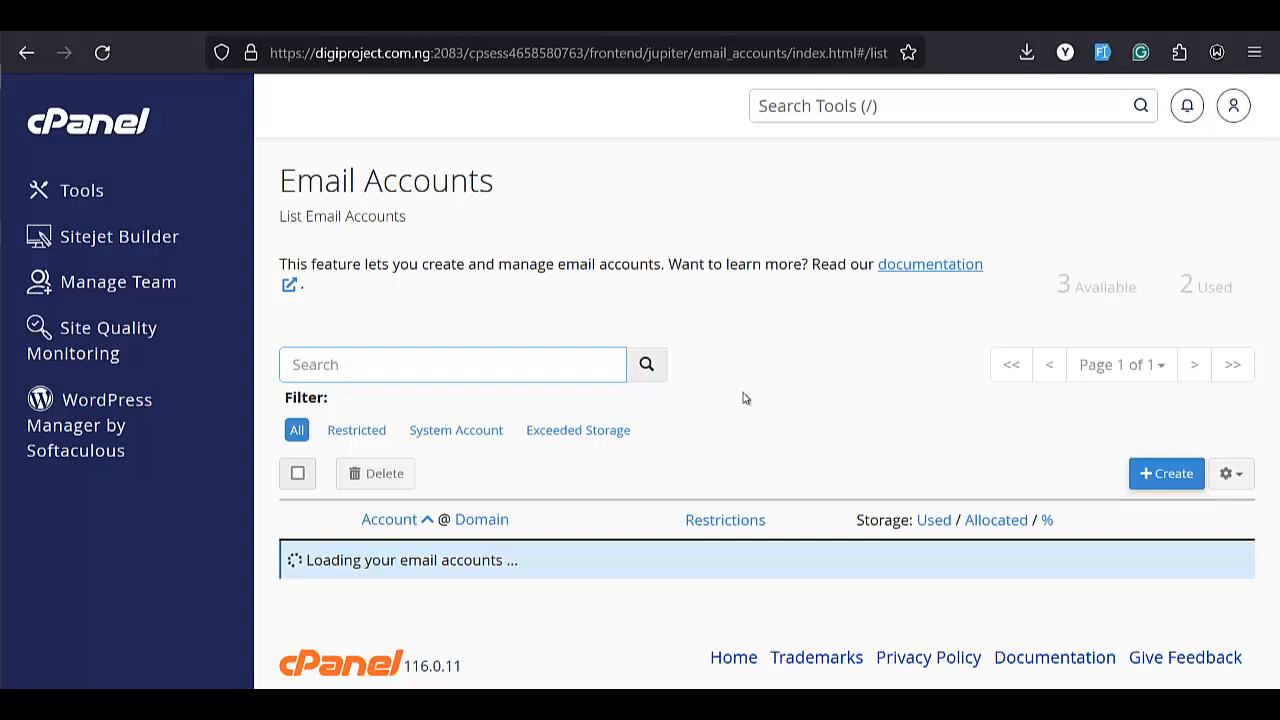
Review the existing email accounts and open the form to create a new email account
scroll(743, 398, "down", 3)
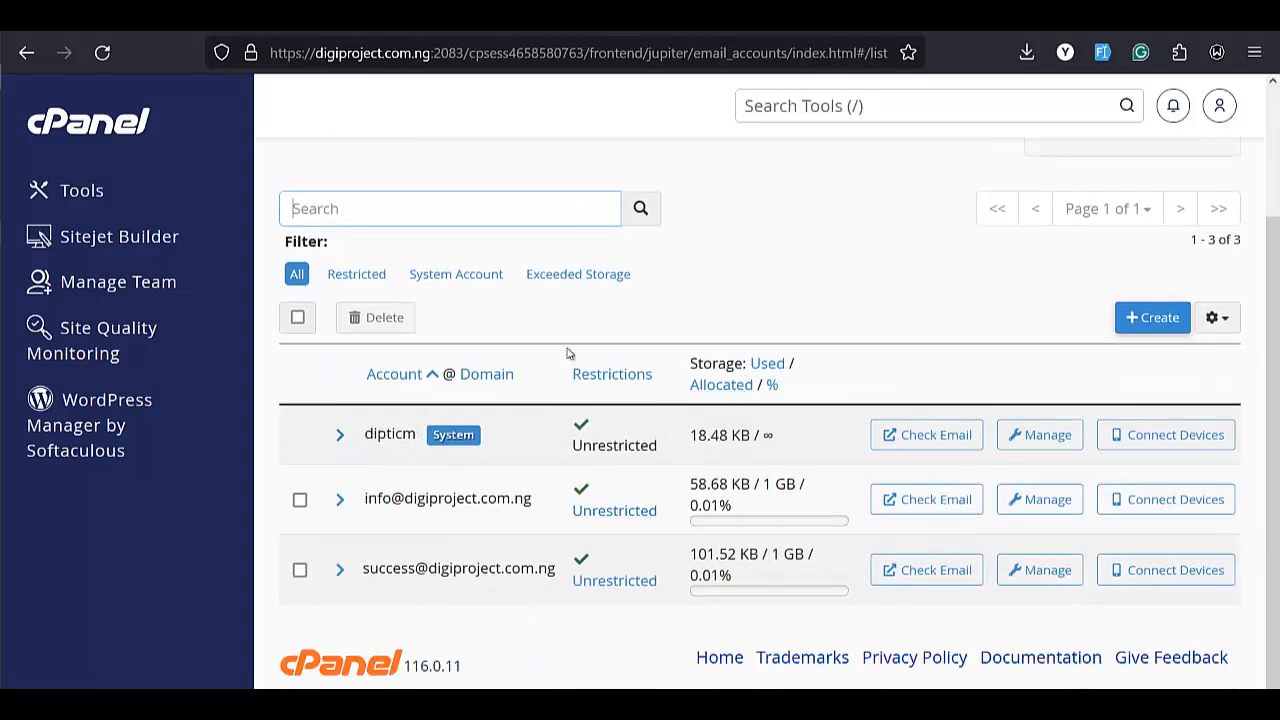
scroll(441, 491, "up", 3)
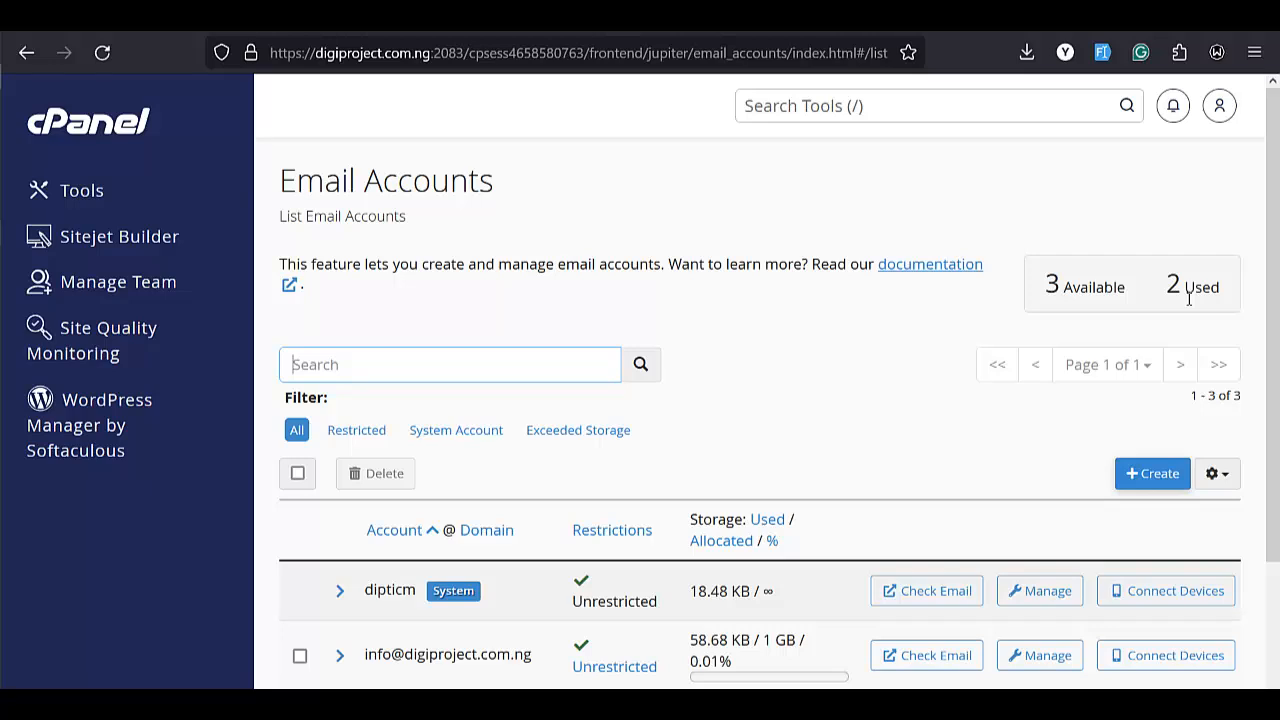
scroll(1100, 257, "down", 3)
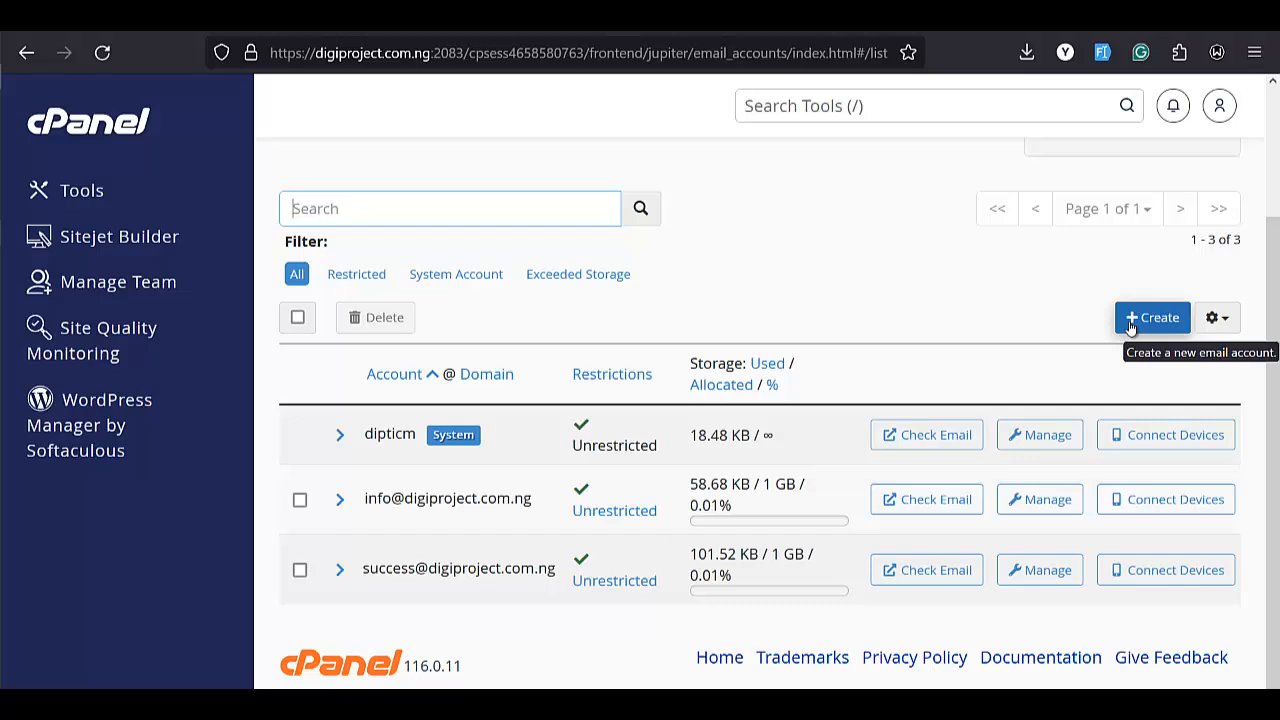
left_click(1132, 322)
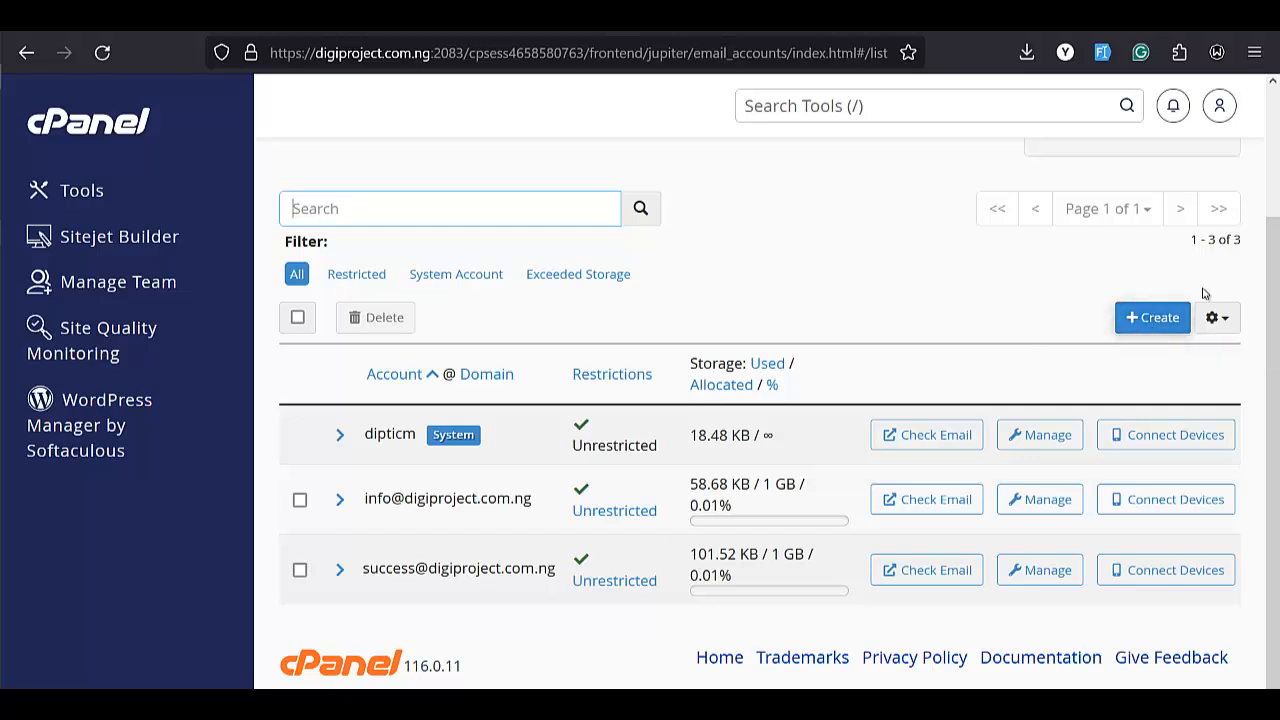
left_click(1155, 318)
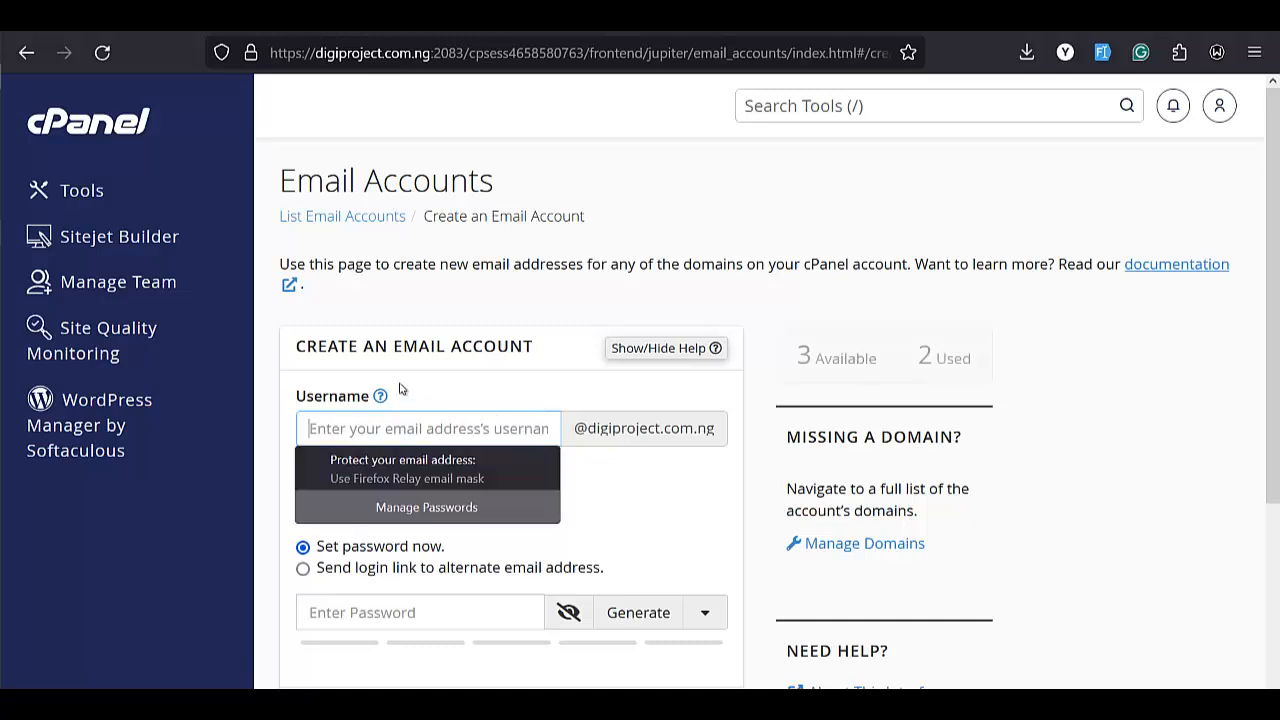
left_click(437, 436)
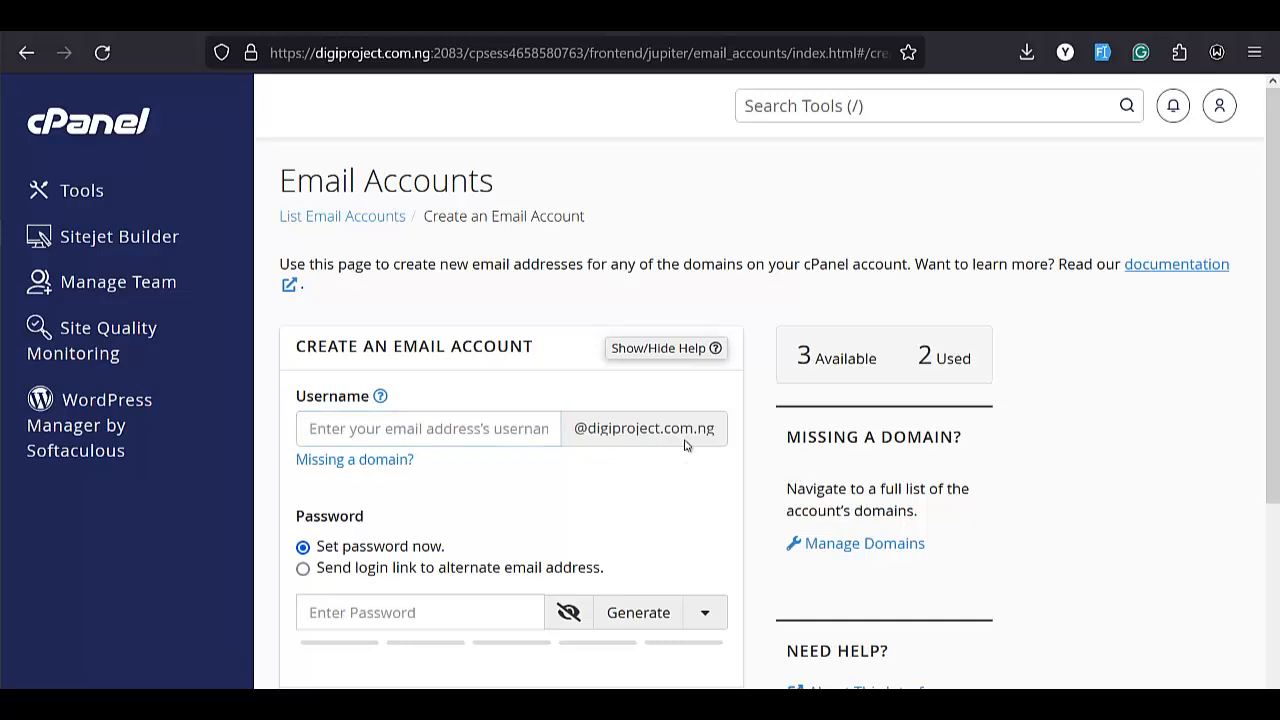
Launch Notepad and maximize its window
key("super")
type("notepad")
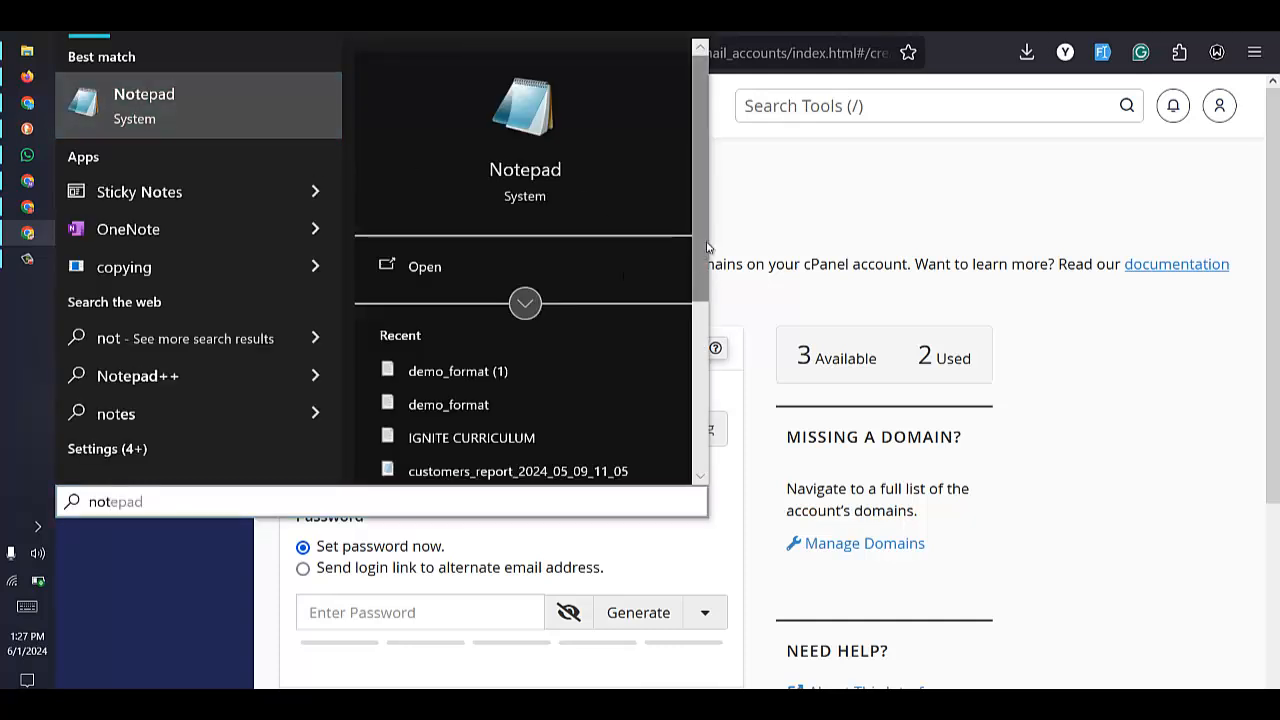
key("Return")
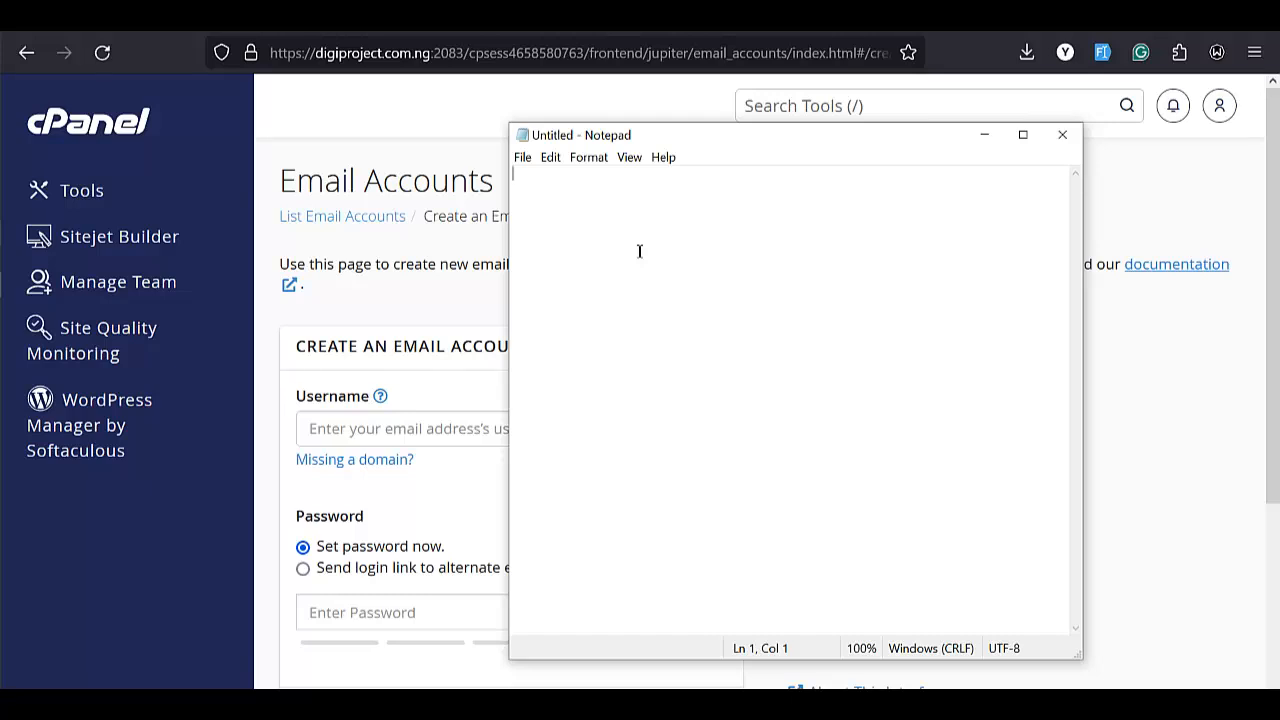
scroll(730, 261, "up", 3)
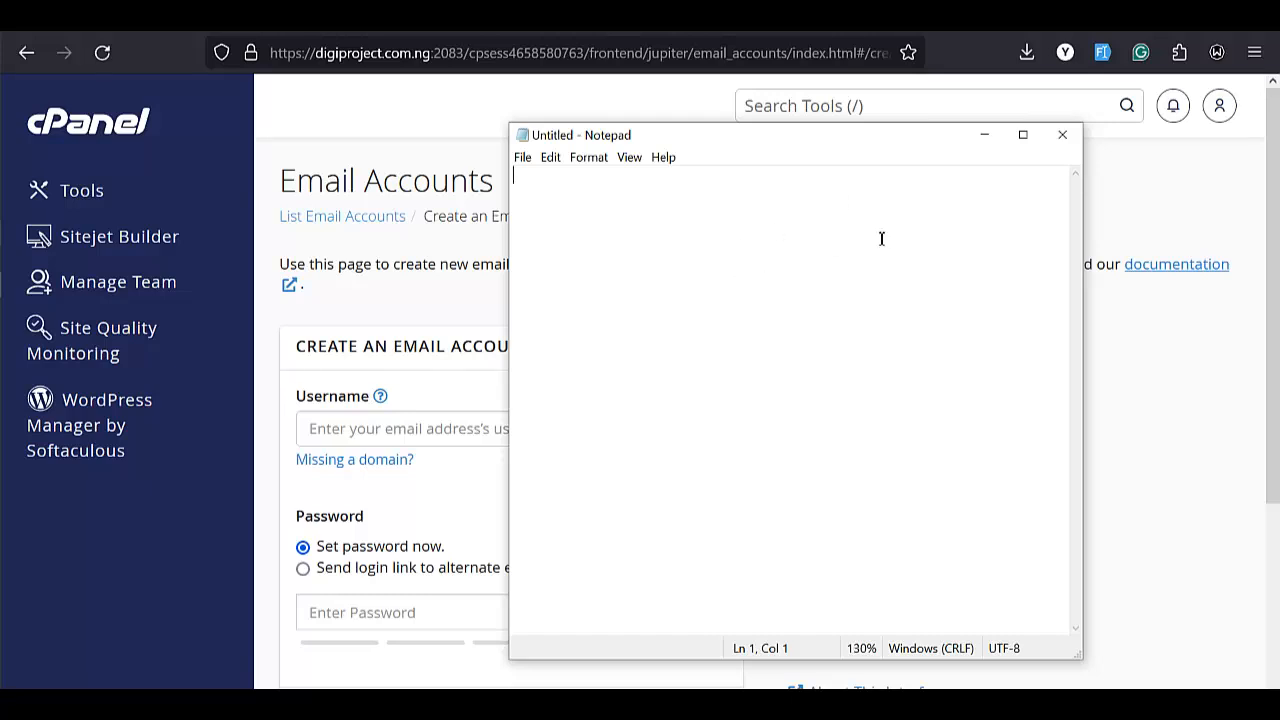
left_click(1025, 135)
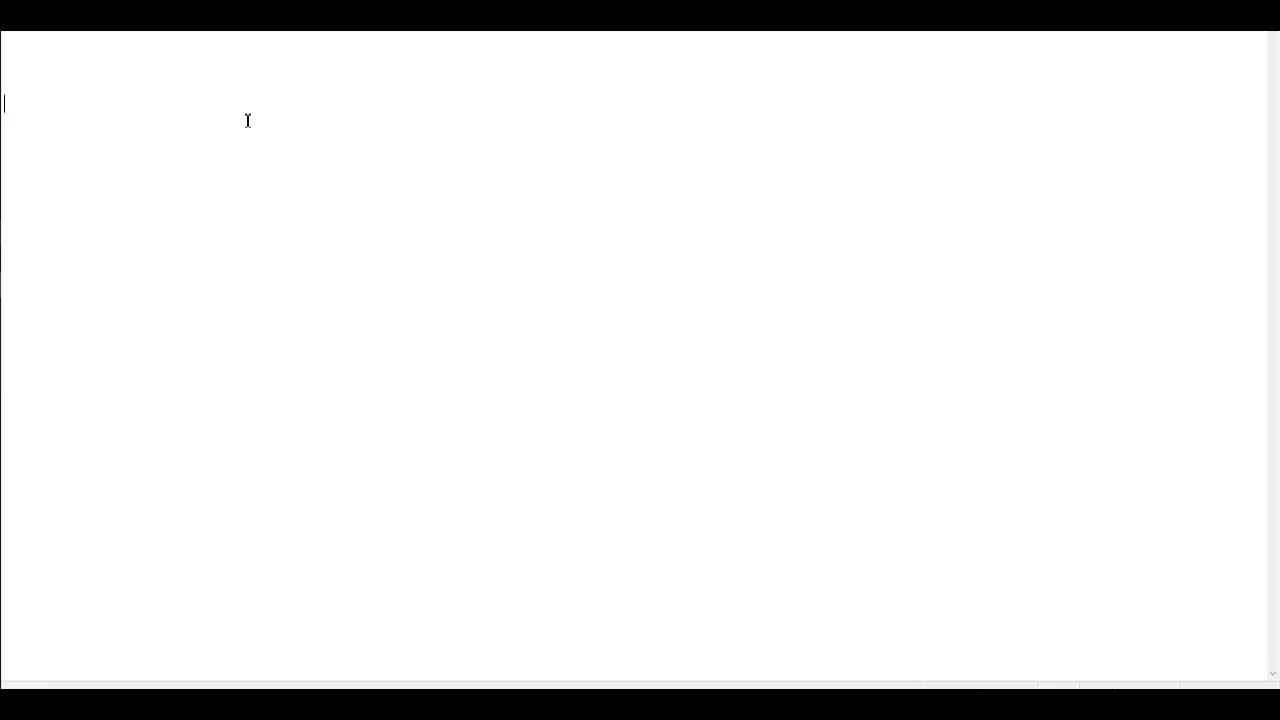
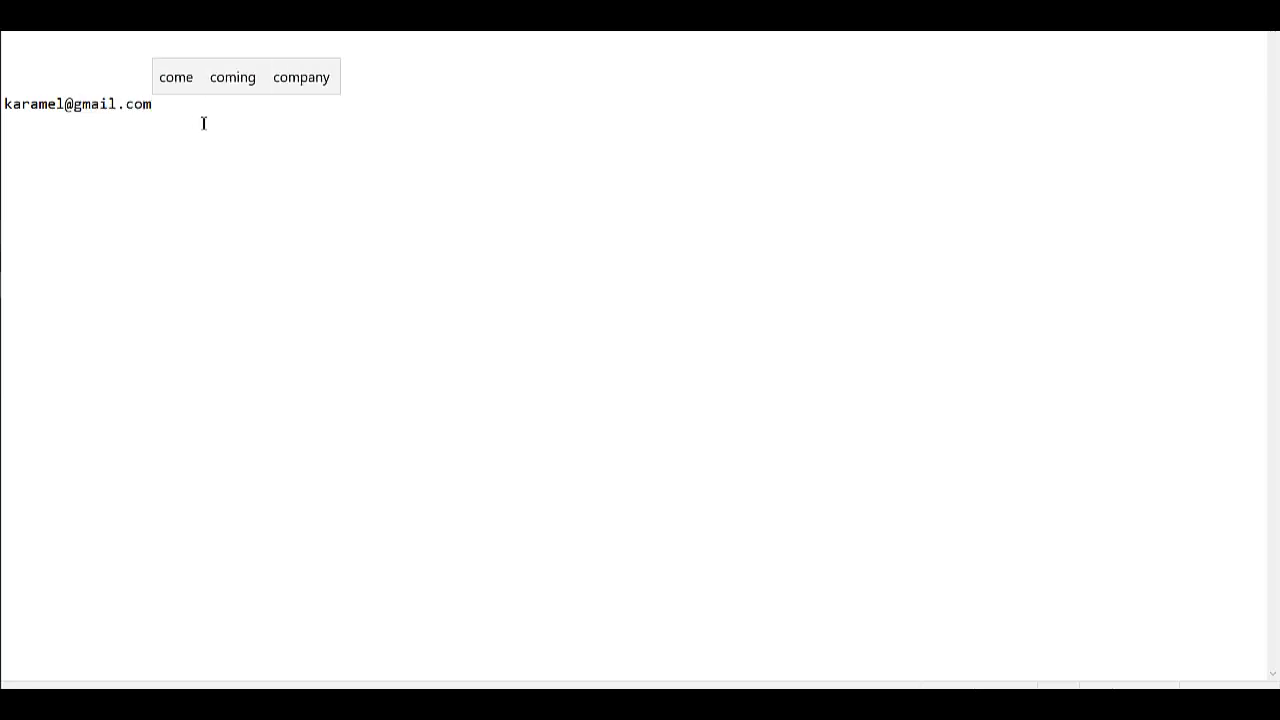
Write a sample Gmail address in Notepad and highlight its username and domain parts
left_click_drag(63, 103, 2, 104)
left_click(78, 109)
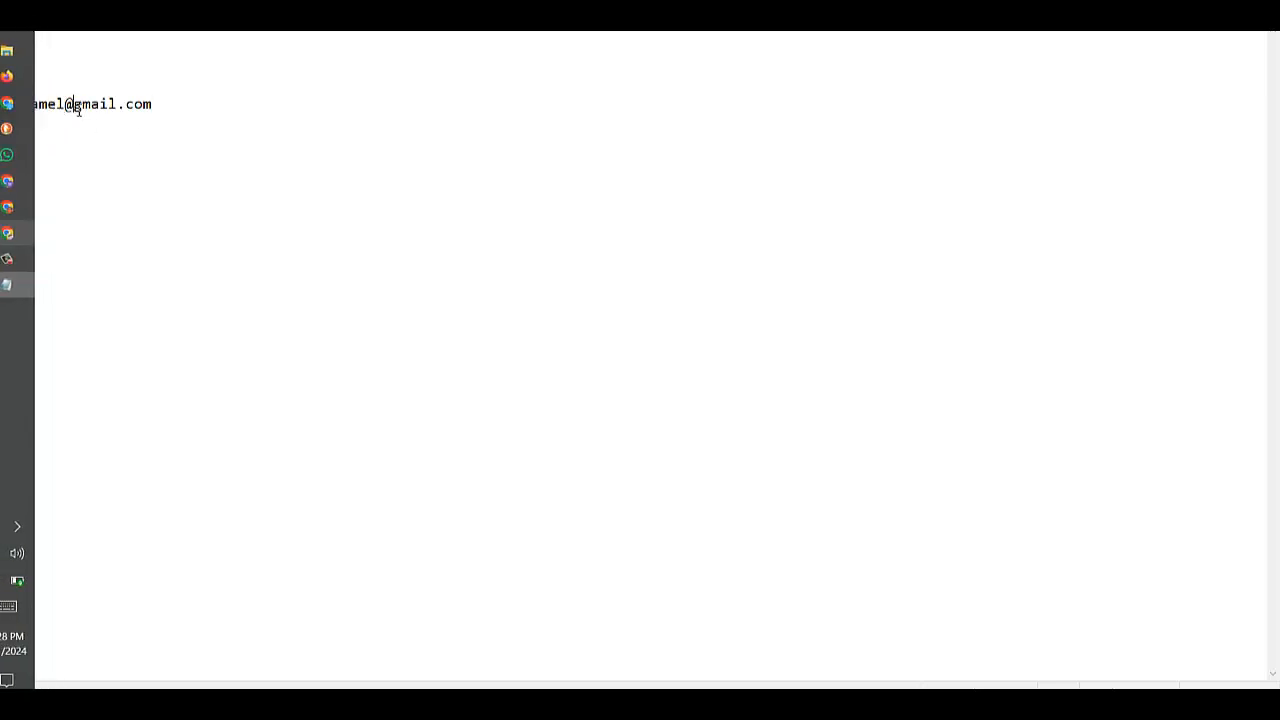
left_click(170, 115)
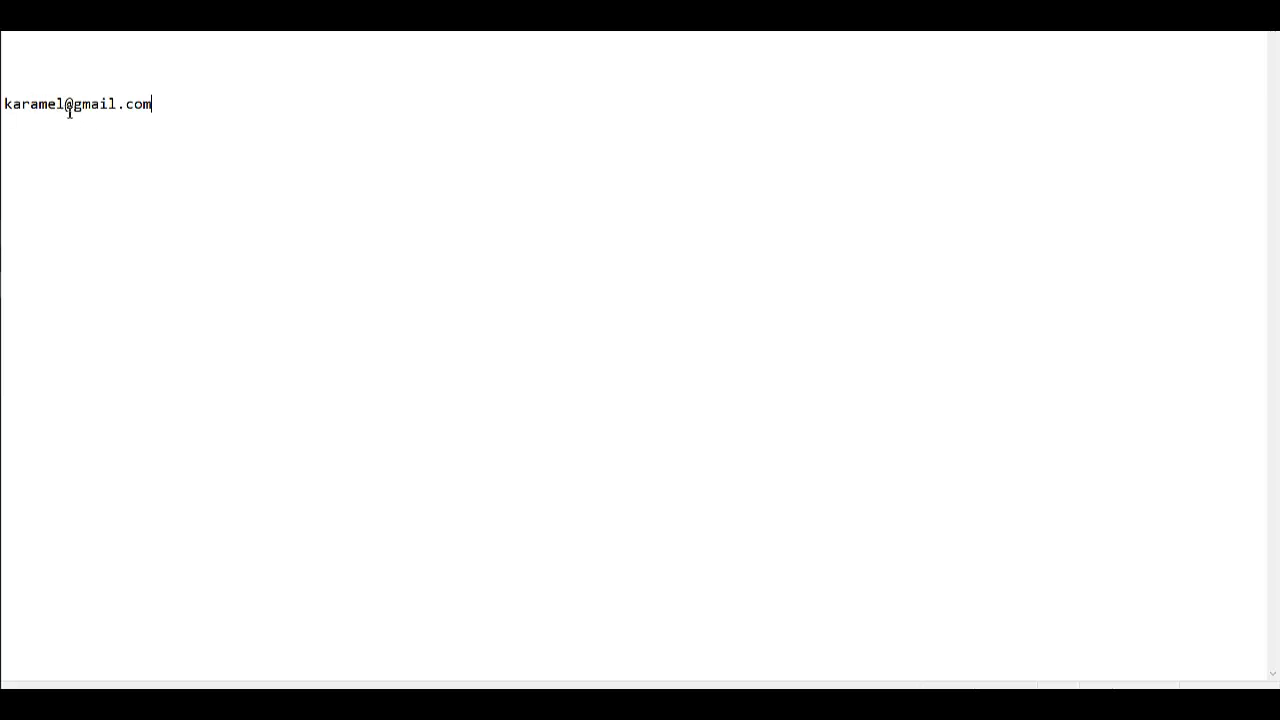
left_click_drag(73, 105, 171, 111)
left_click(170, 111)
Add a second sample address for an info mailbox on another domain on a new line
key("Return")
key("Return")
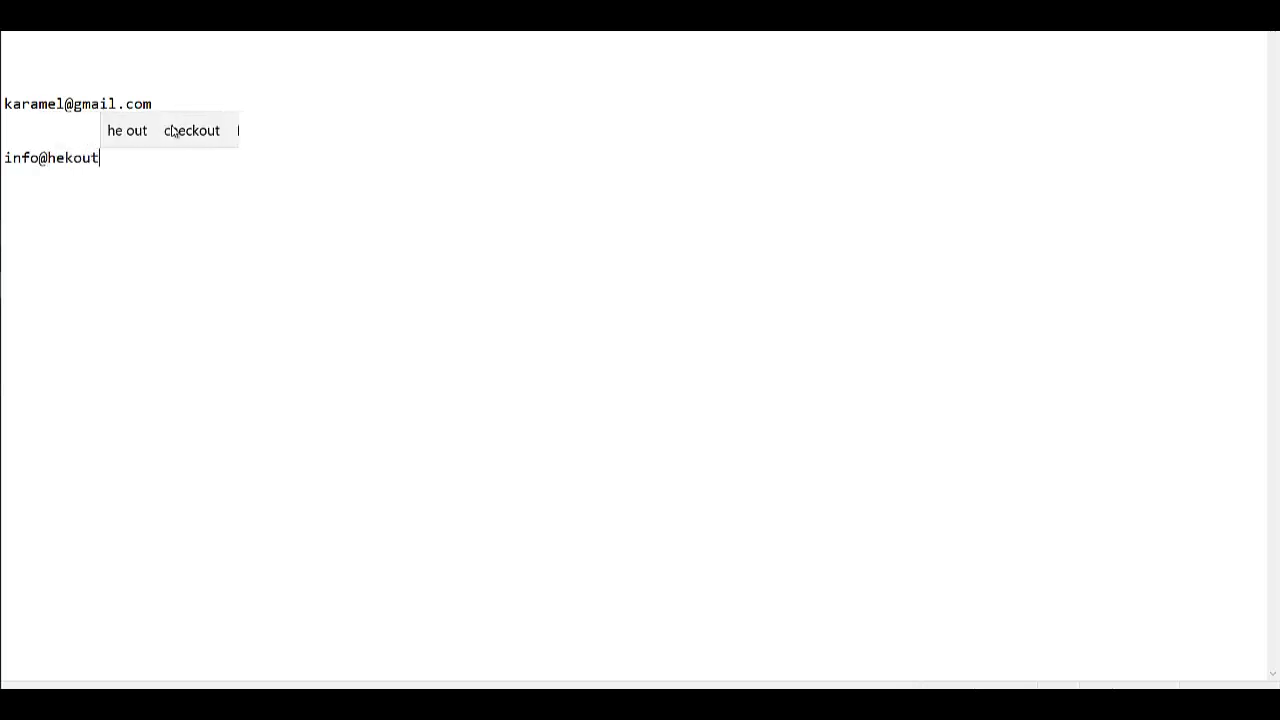
key("Return")
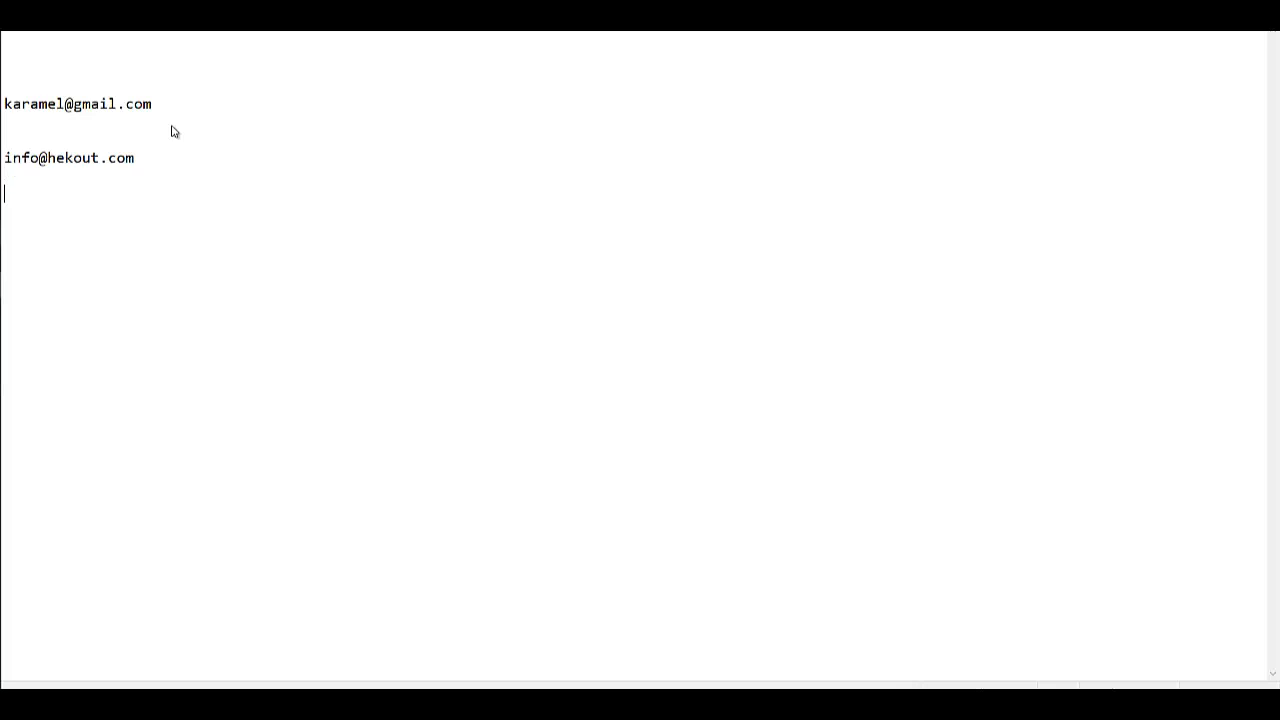
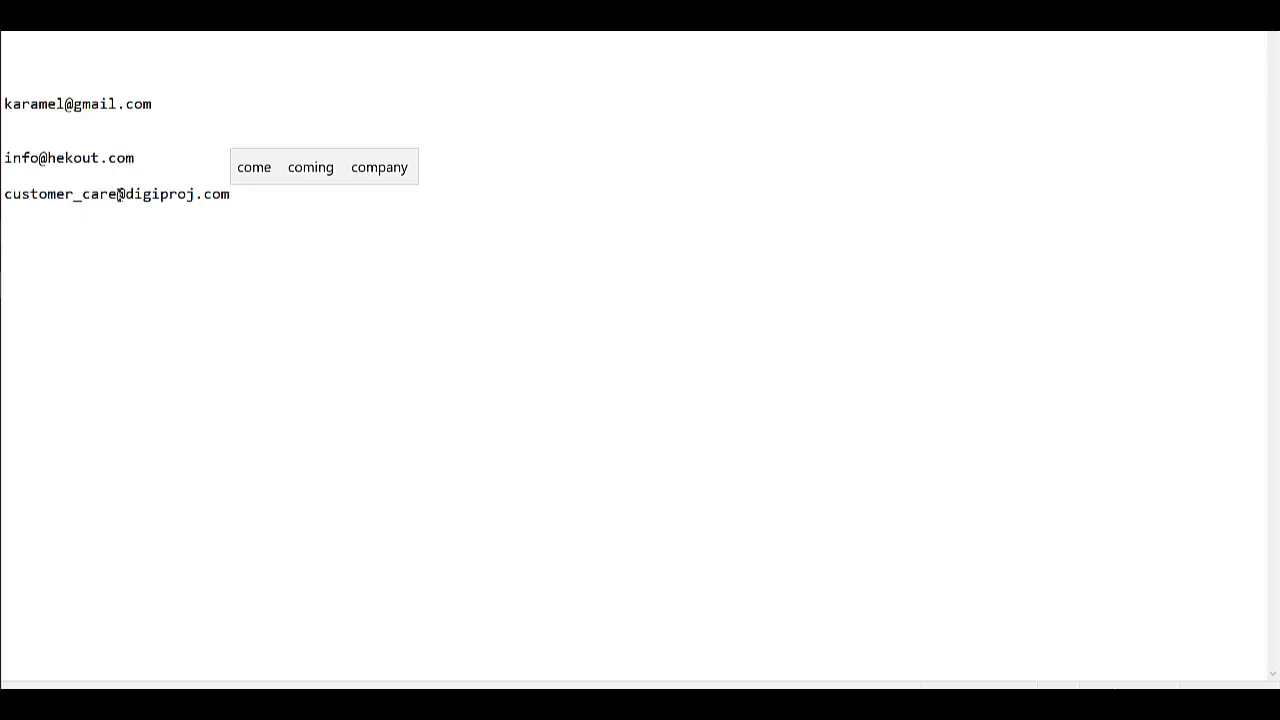
Highlight the third address's username and domain parts, then close Notepad without saving
left_click_drag(117, 194, 12, 194)
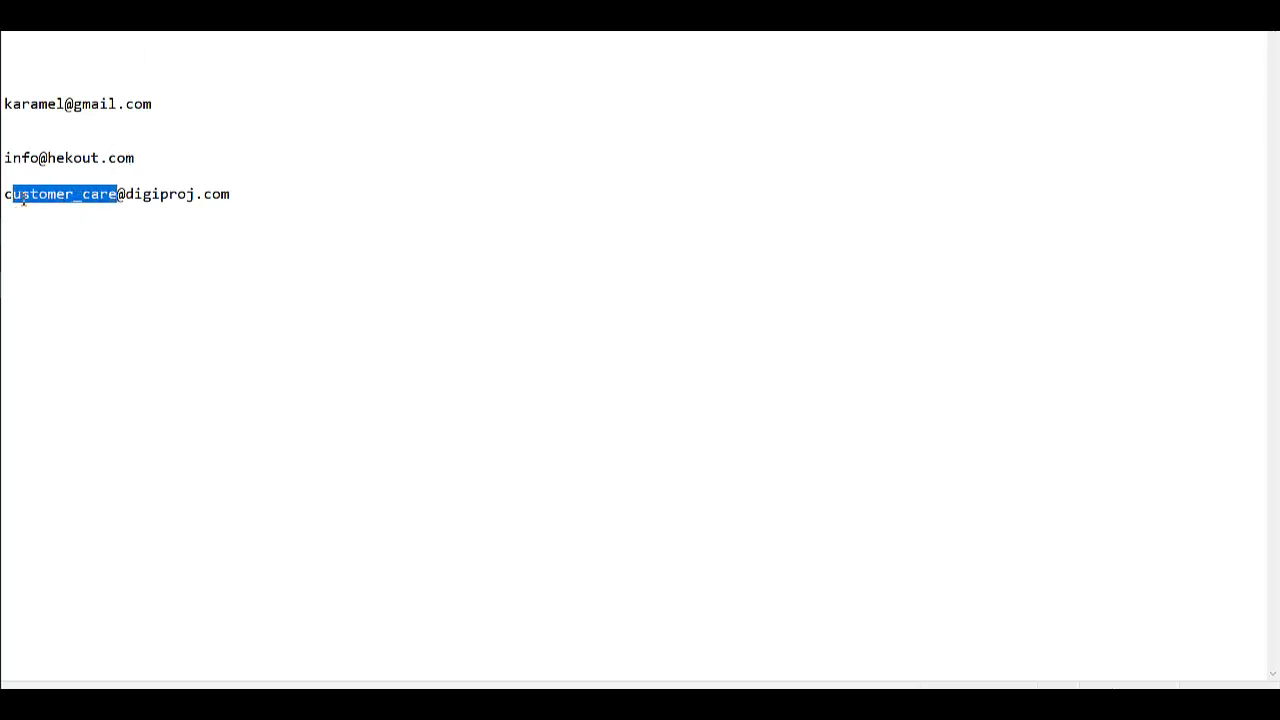
left_click(129, 200)
left_click_drag(129, 200, 266, 208)
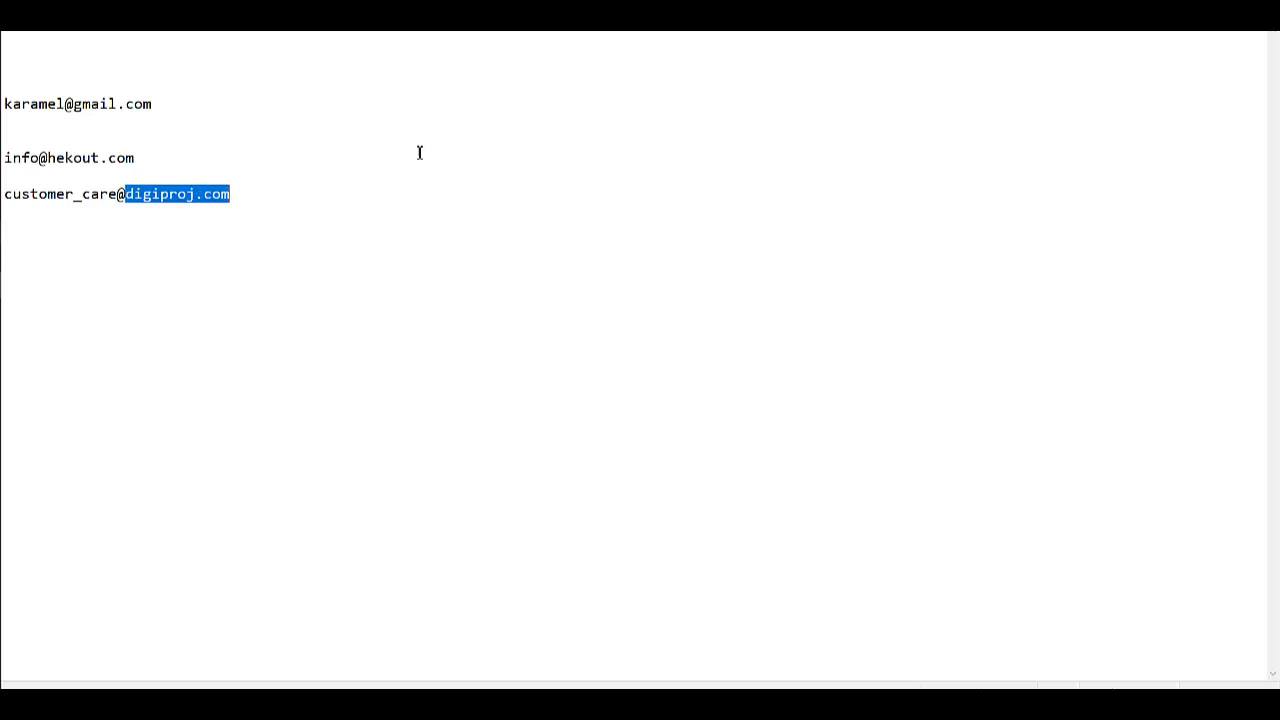
key("alt+F4")
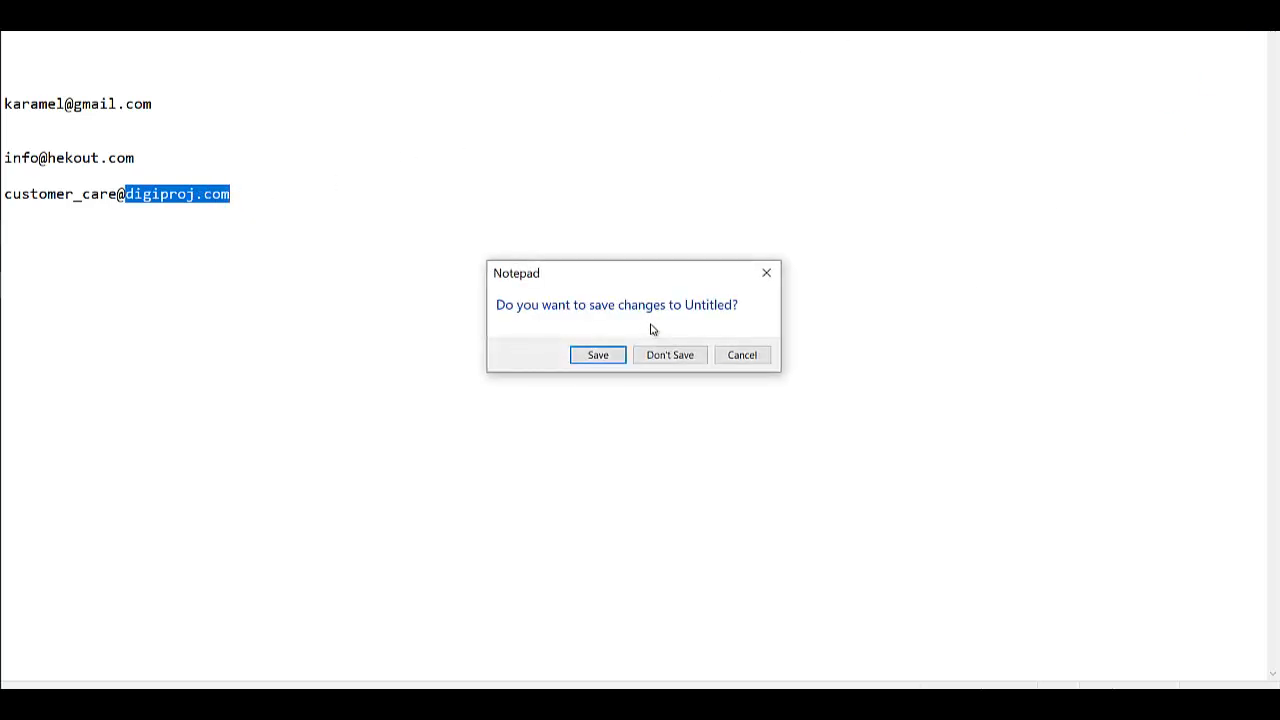
left_click(668, 355)
scroll(557, 383, "down", 2)
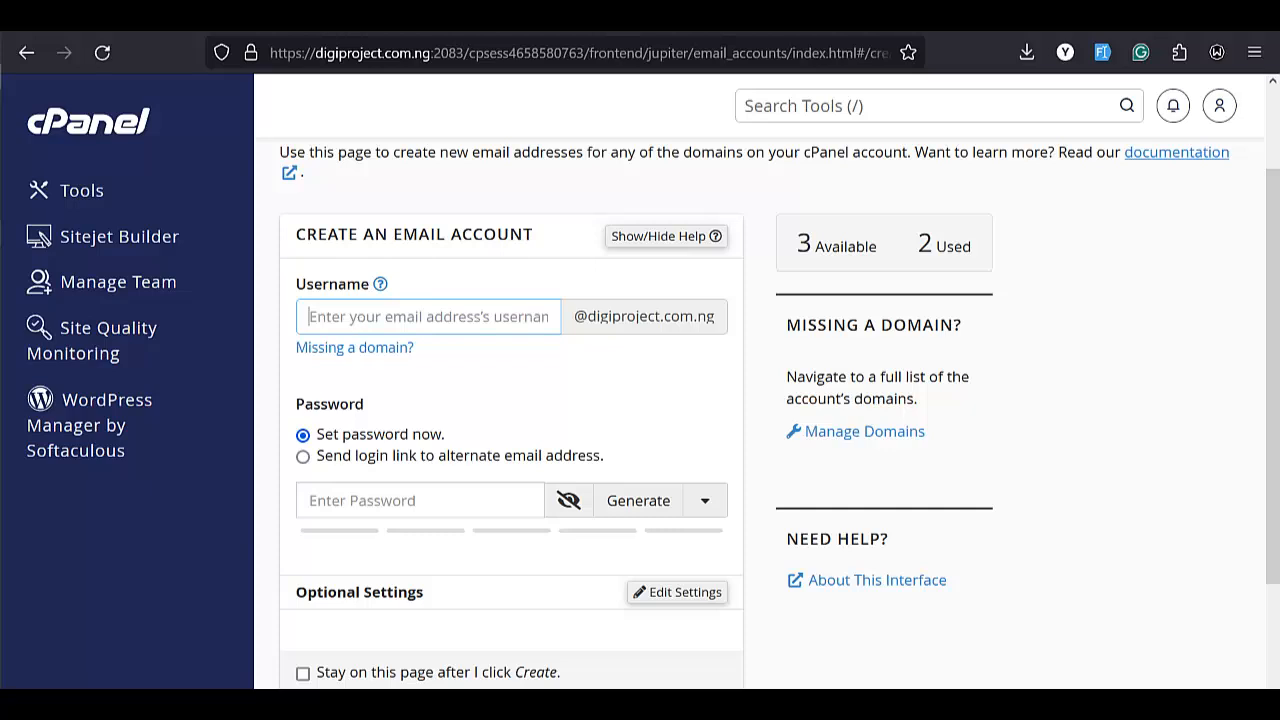
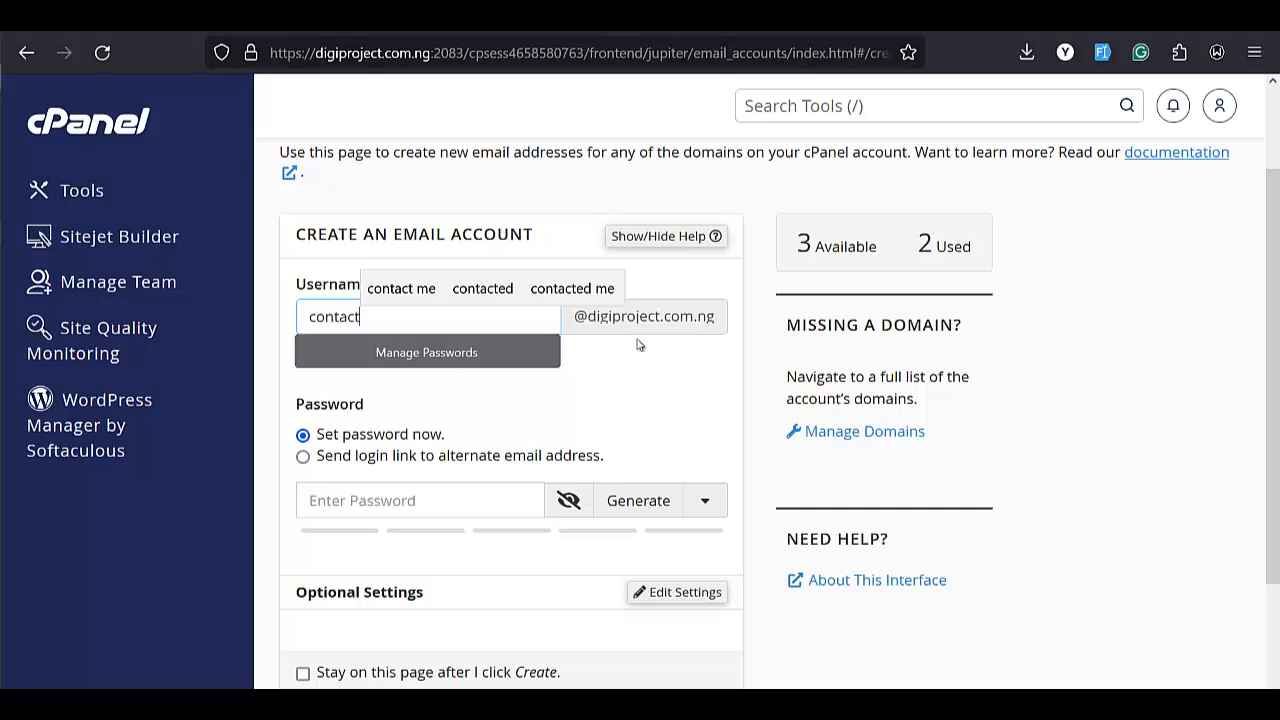
left_click(487, 370)
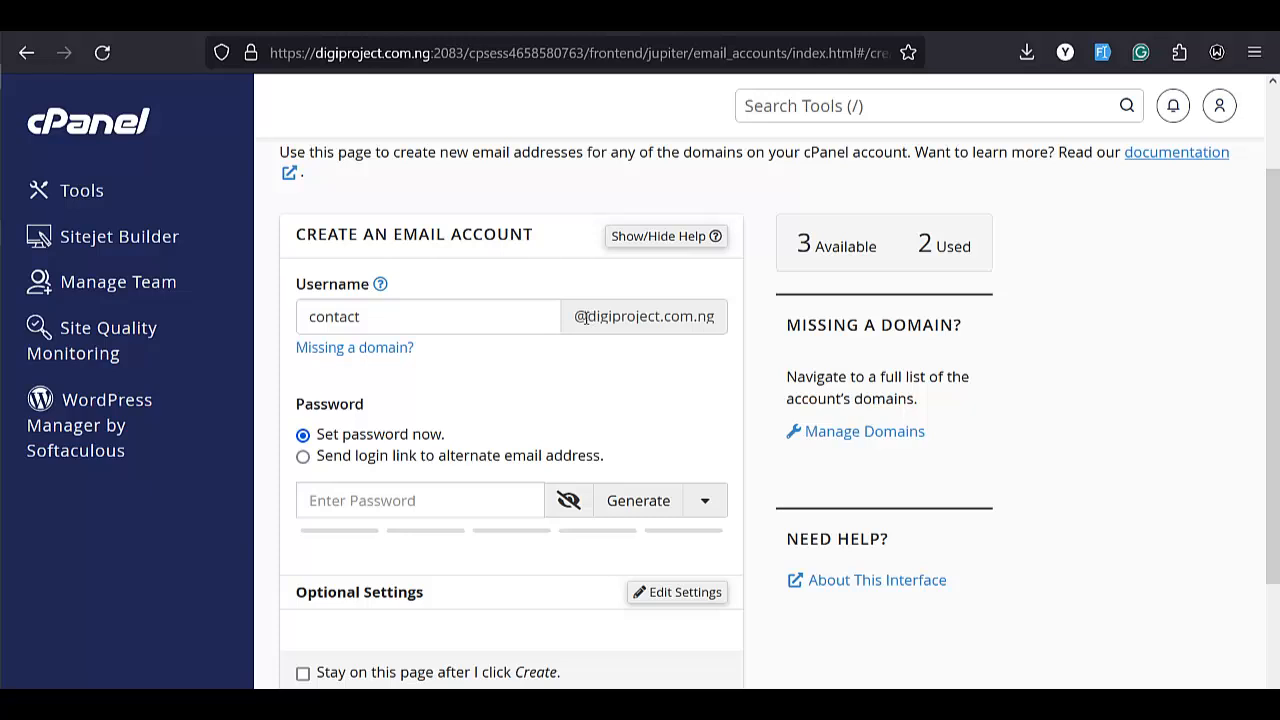
left_click_drag(575, 319, 697, 320)
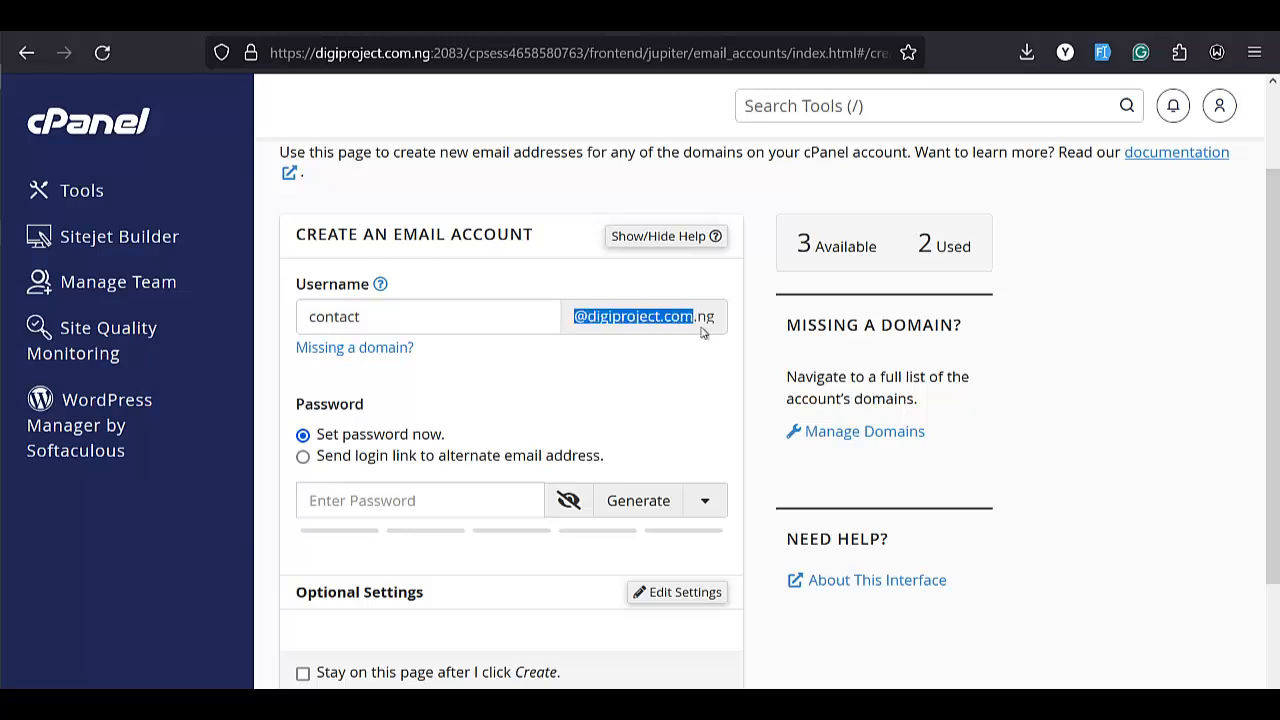
left_click(700, 331)
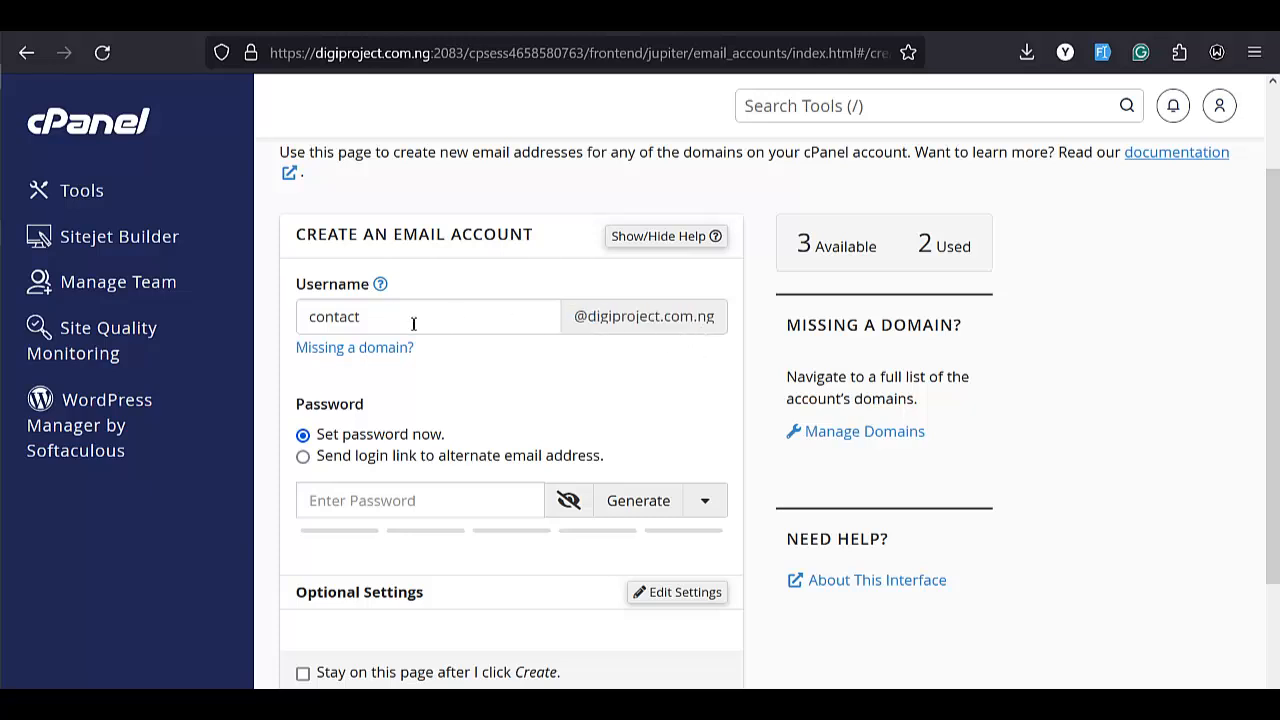
Enter the new account's password in the password field and reveal it
left_click(349, 318)
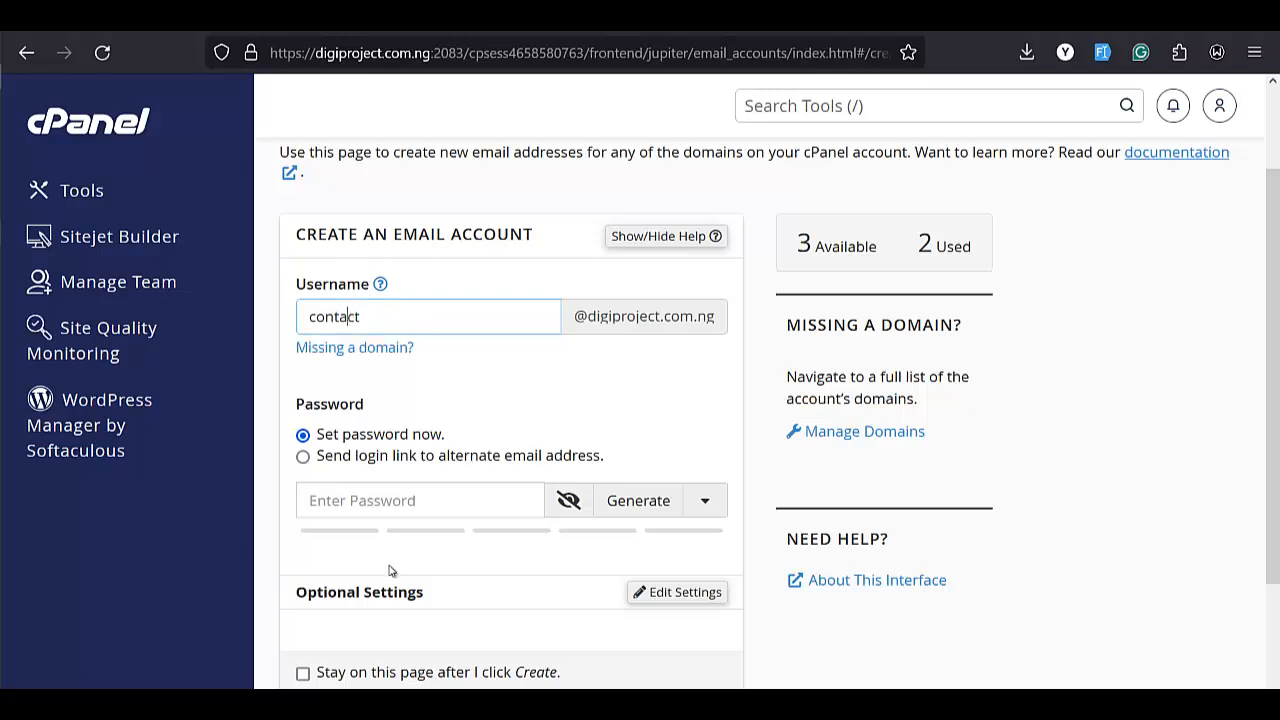
left_click(446, 503)
scroll(428, 405, "down", 2)
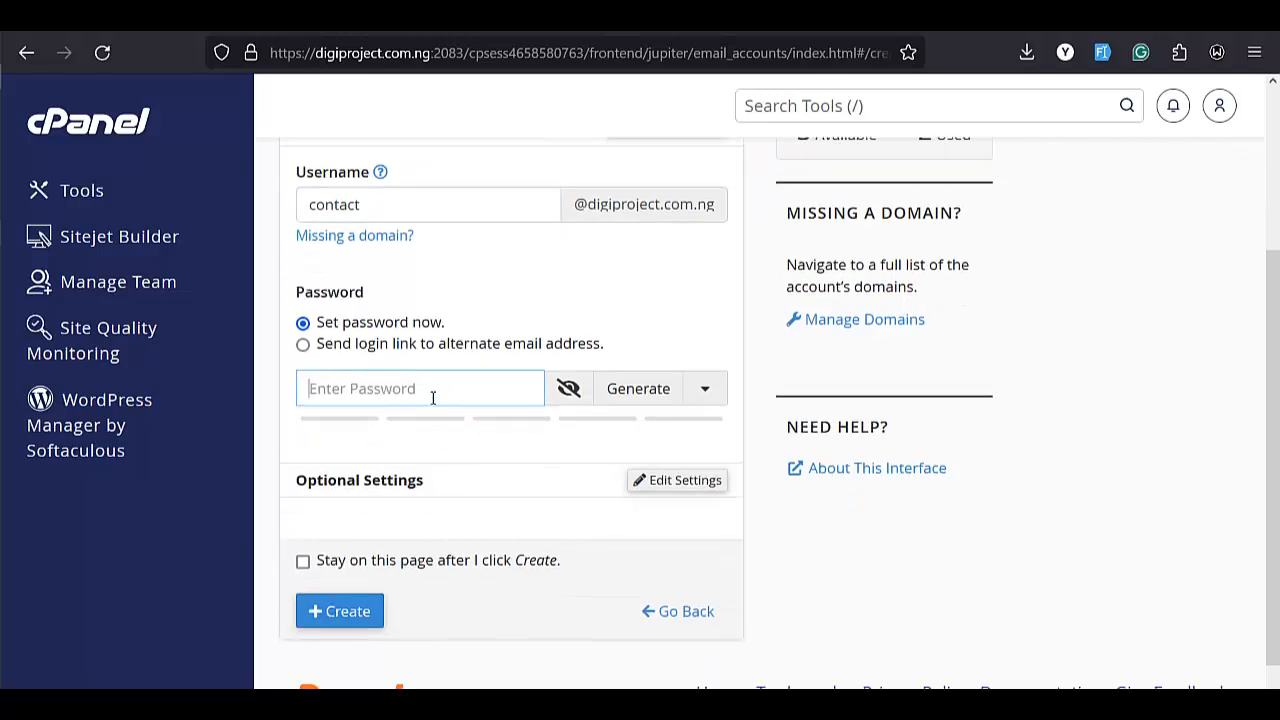
left_click(431, 397)
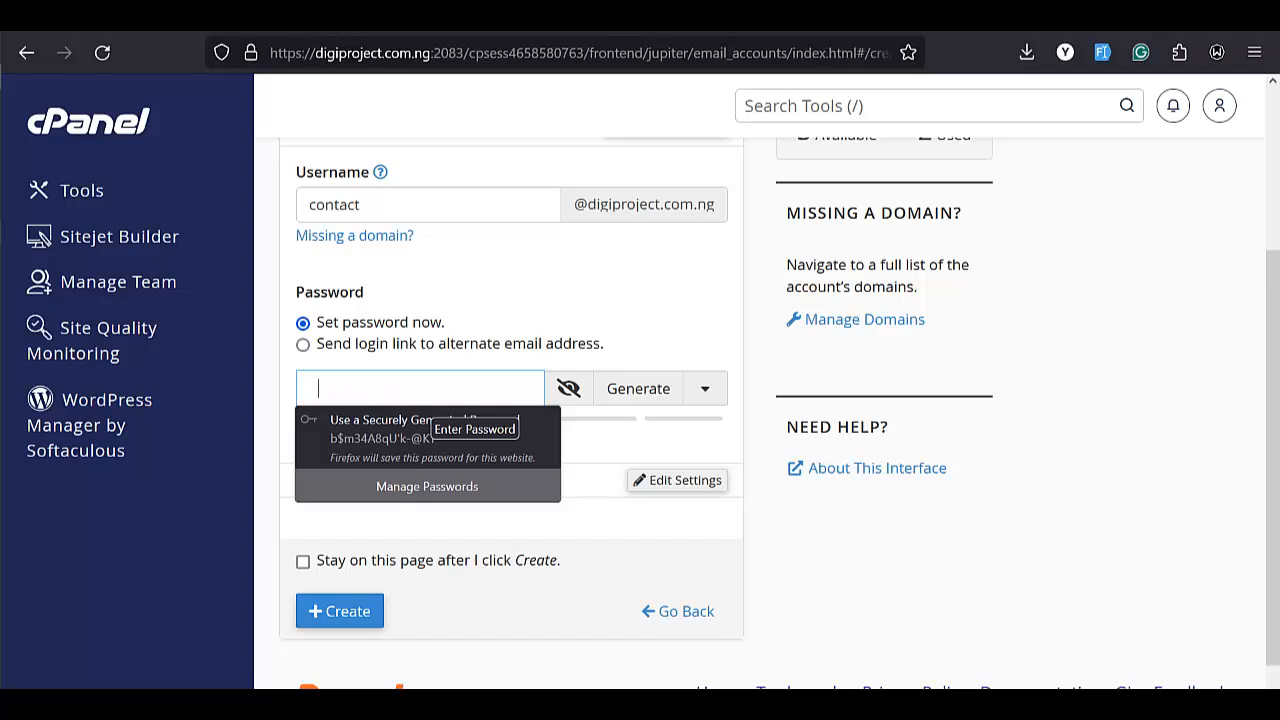
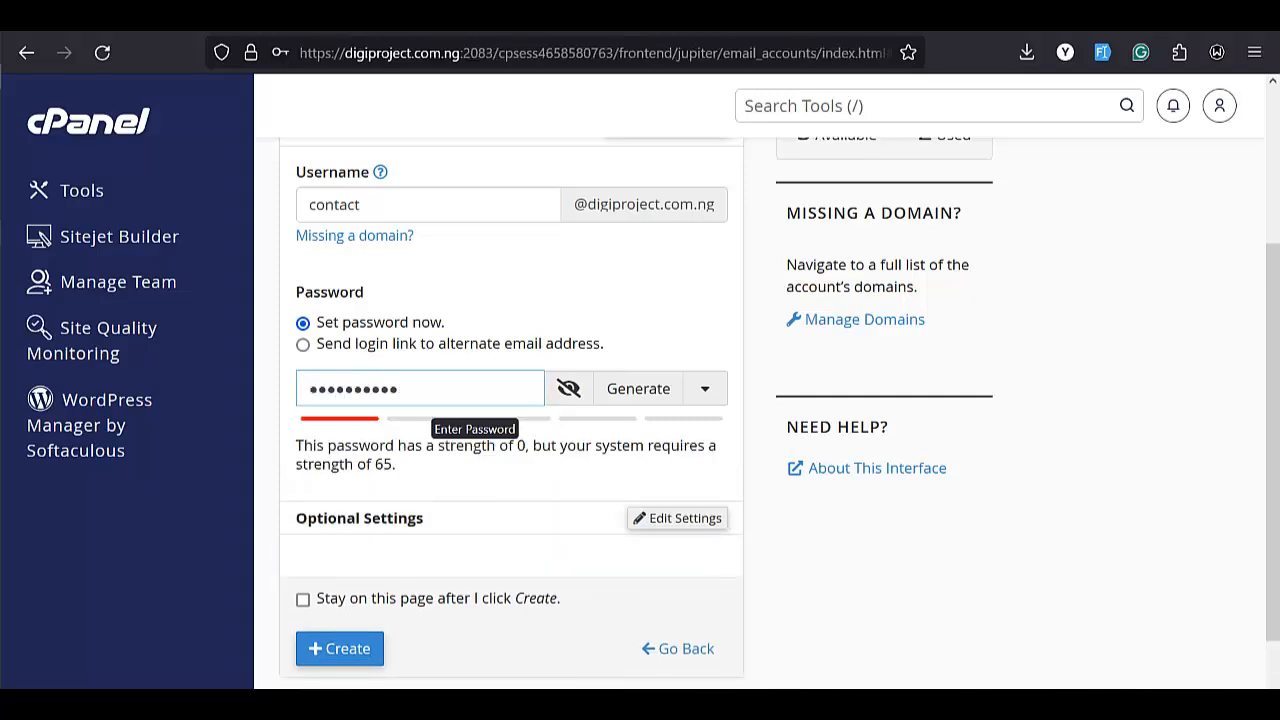
left_click(568, 388)
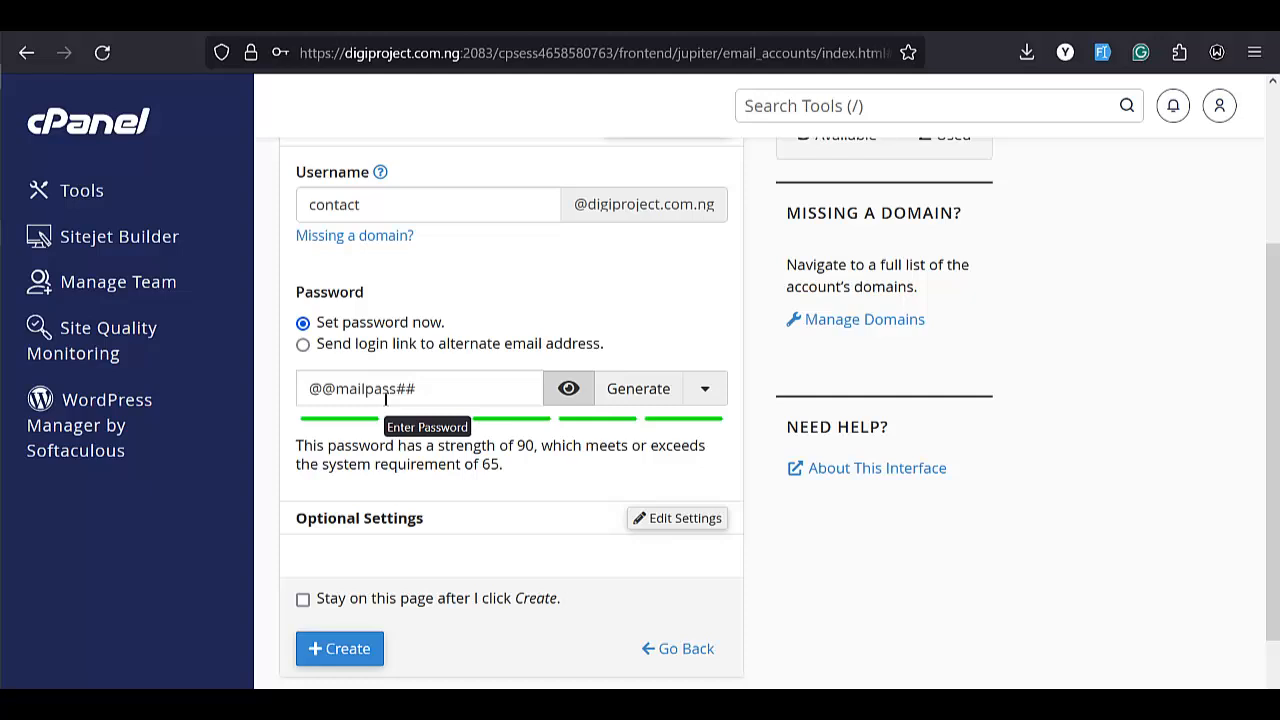
left_click(563, 388)
left_click(563, 388)
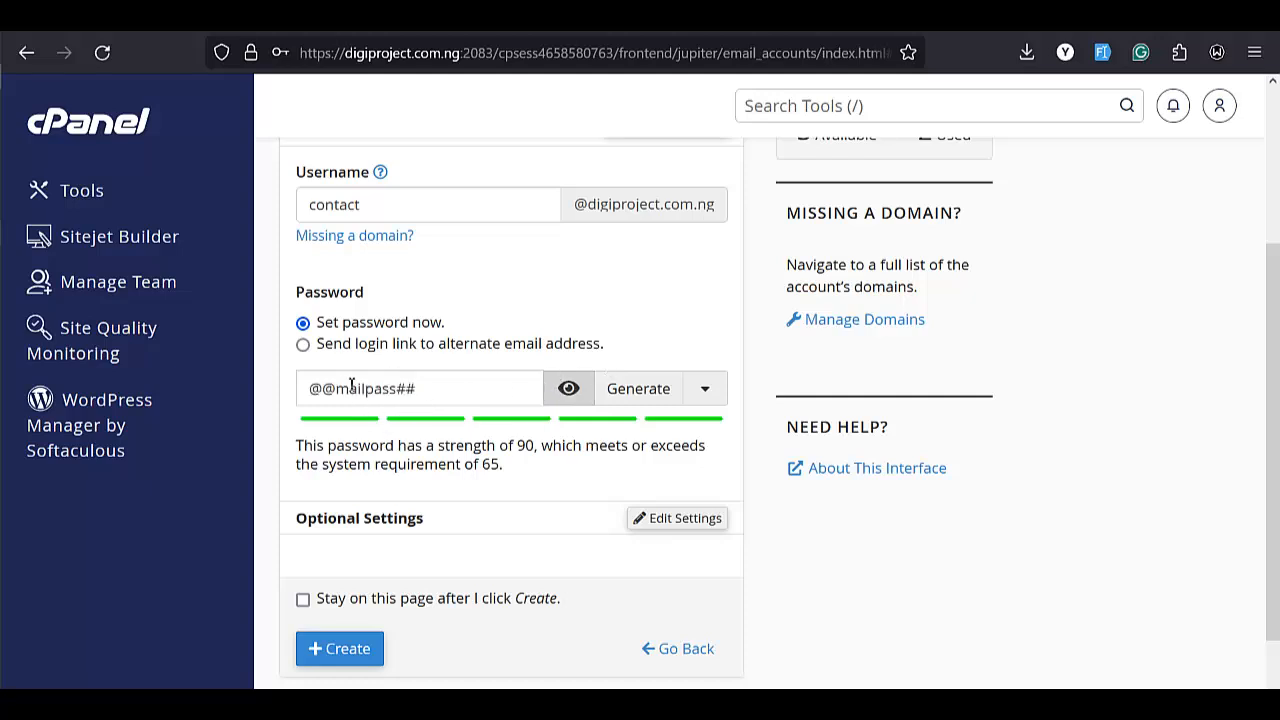
scroll(390, 440, "down", 1)
left_click(351, 572)
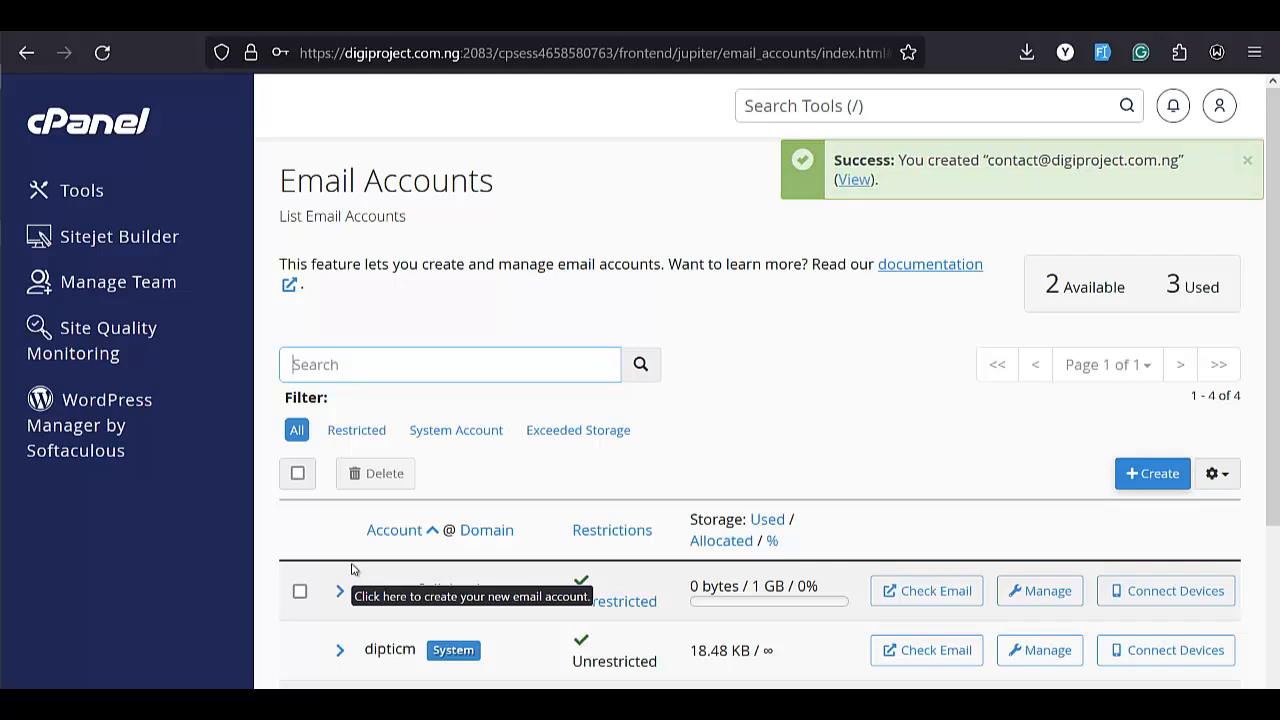
scroll(470, 530, "down", 3)
scroll(498, 548, "down", 1)
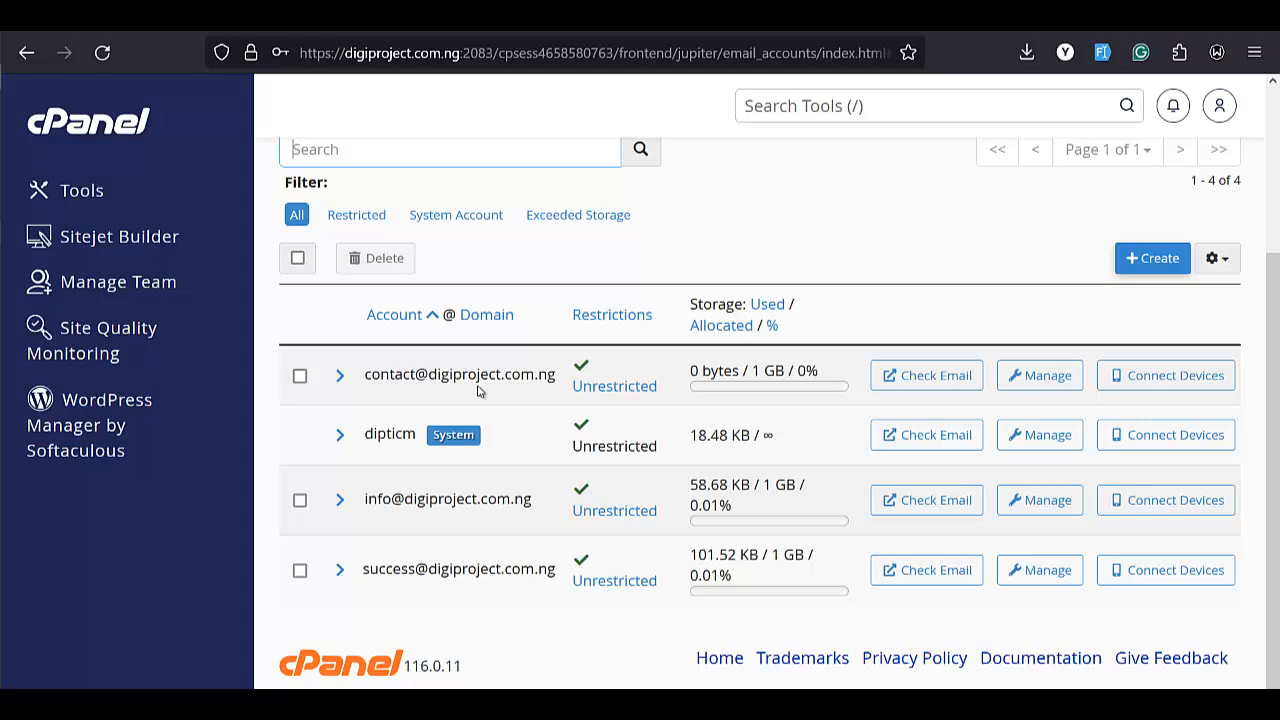
Open a new browser tab and go to digiproject.com.ng/webmail
key("ctrl+t")
type("dig")
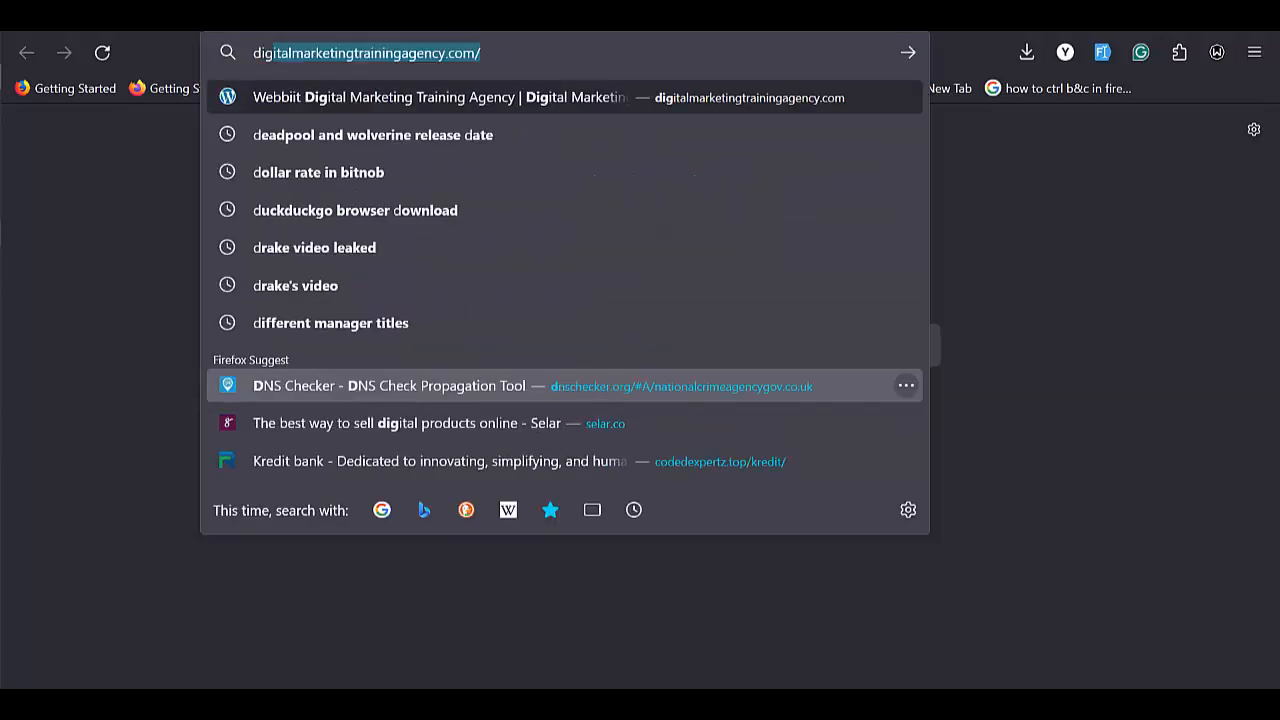
type("iproject")
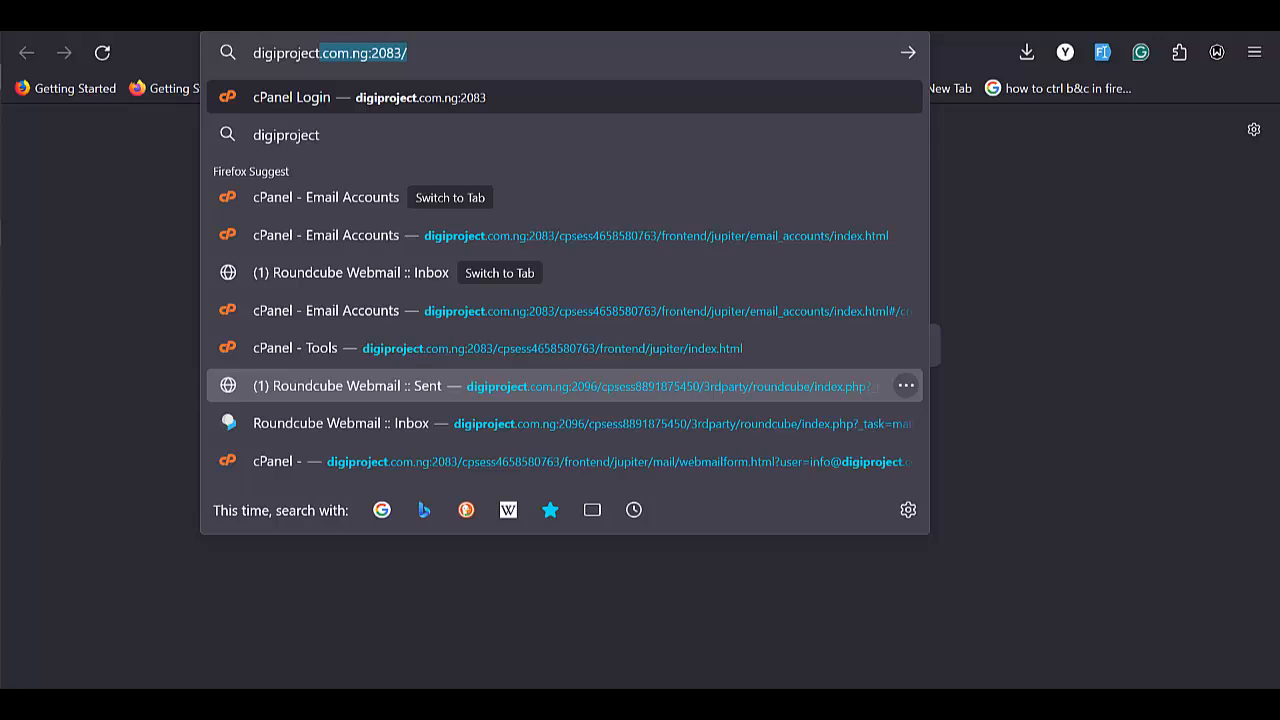
key("Right")
key("BackSpace")
key("BackSpace")
key("BackSpace")
key("BackSpace")
key("BackSpace")
key("BackSpace")
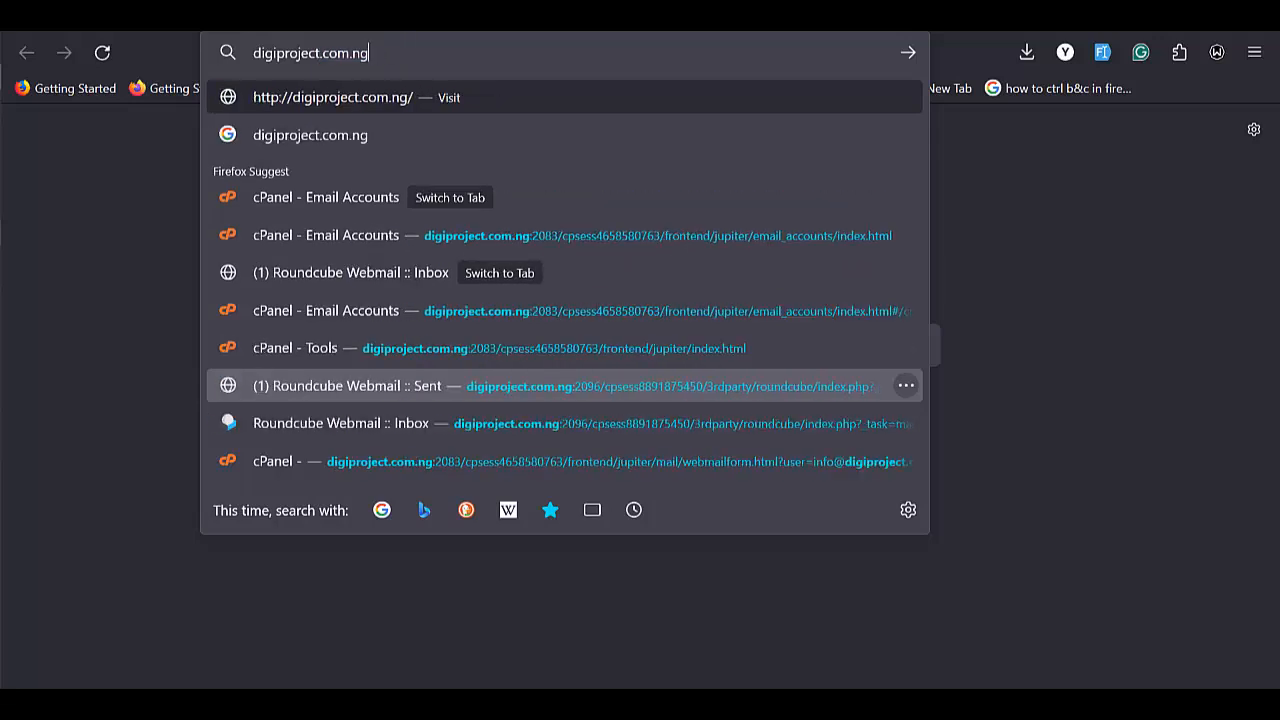
type("/")
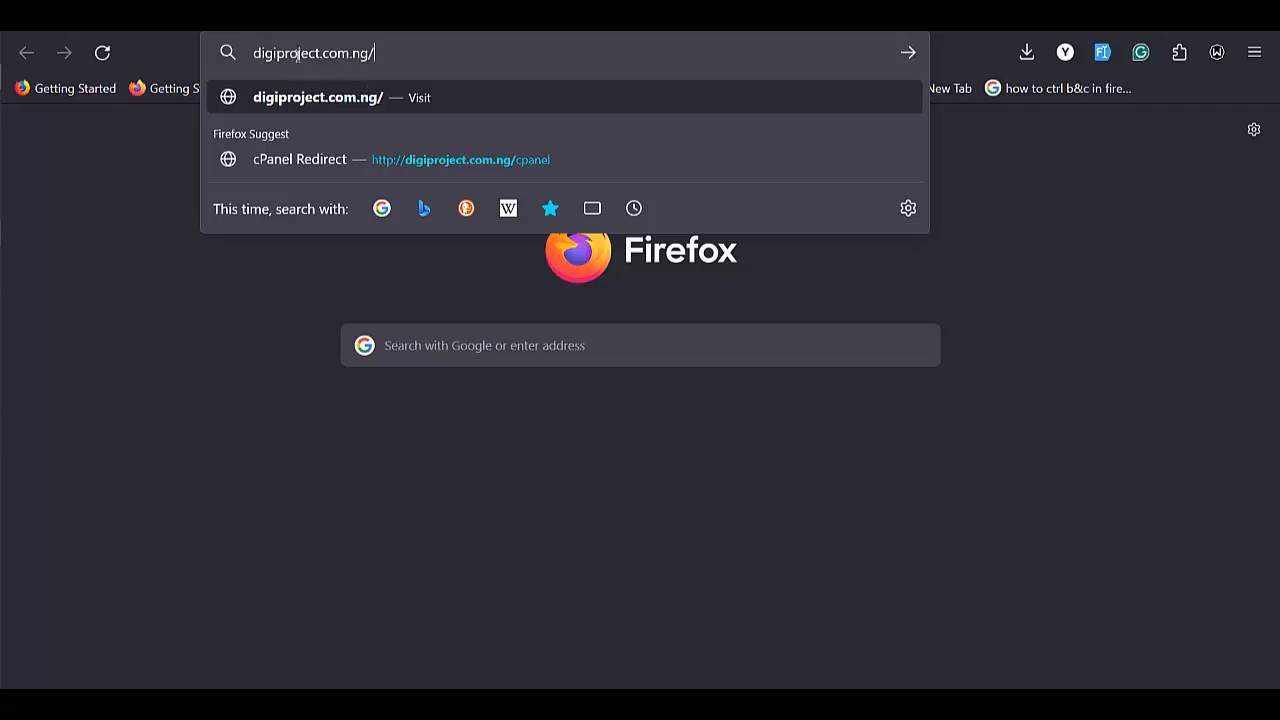
type("w")
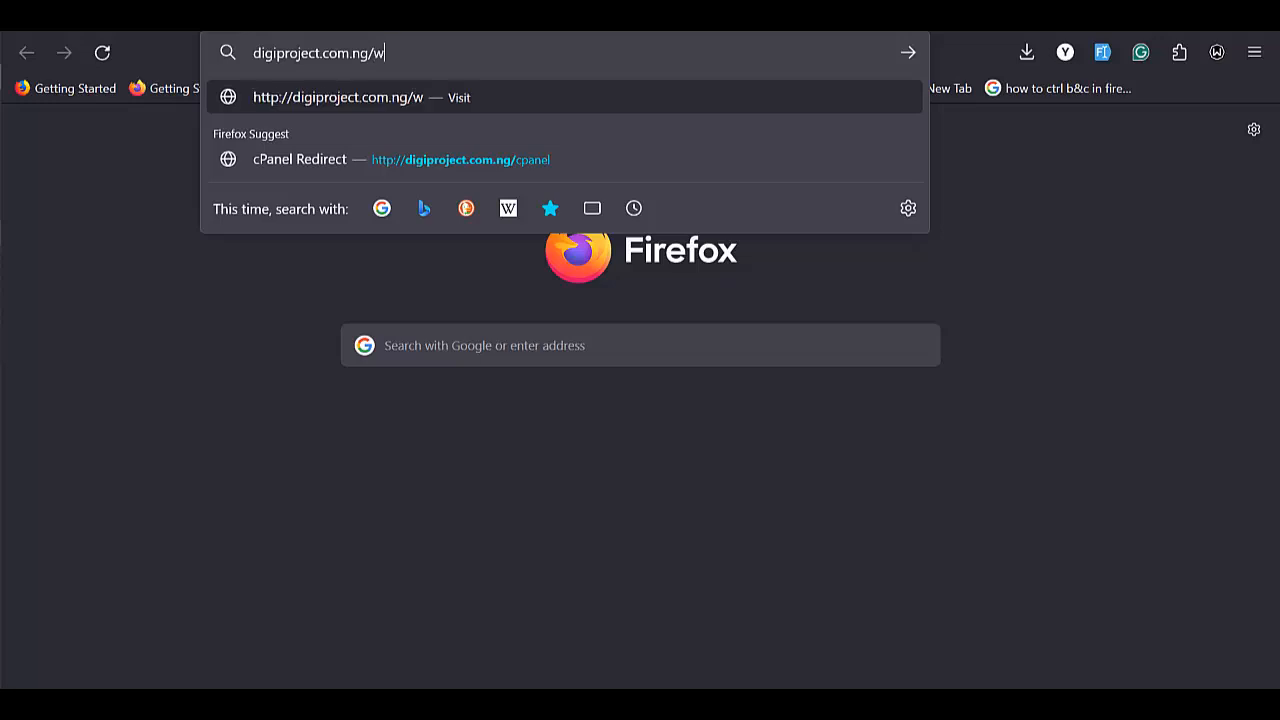
type("ebmail")
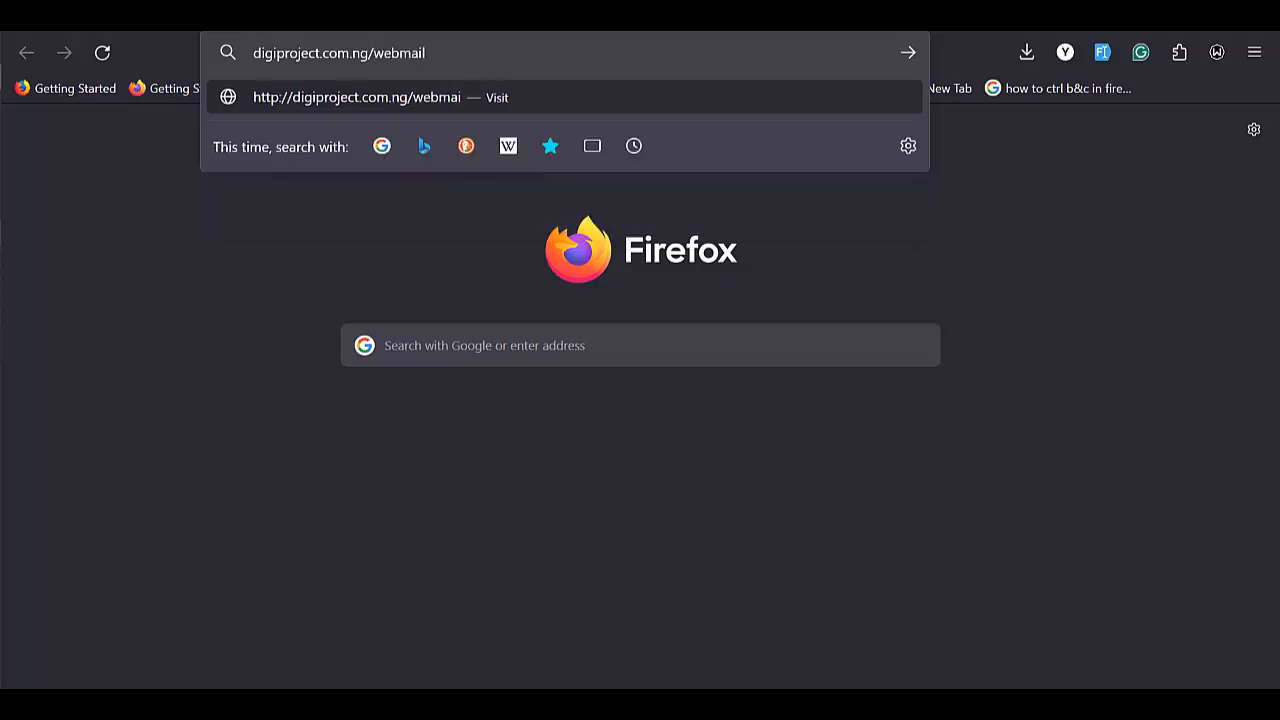
key("Return")
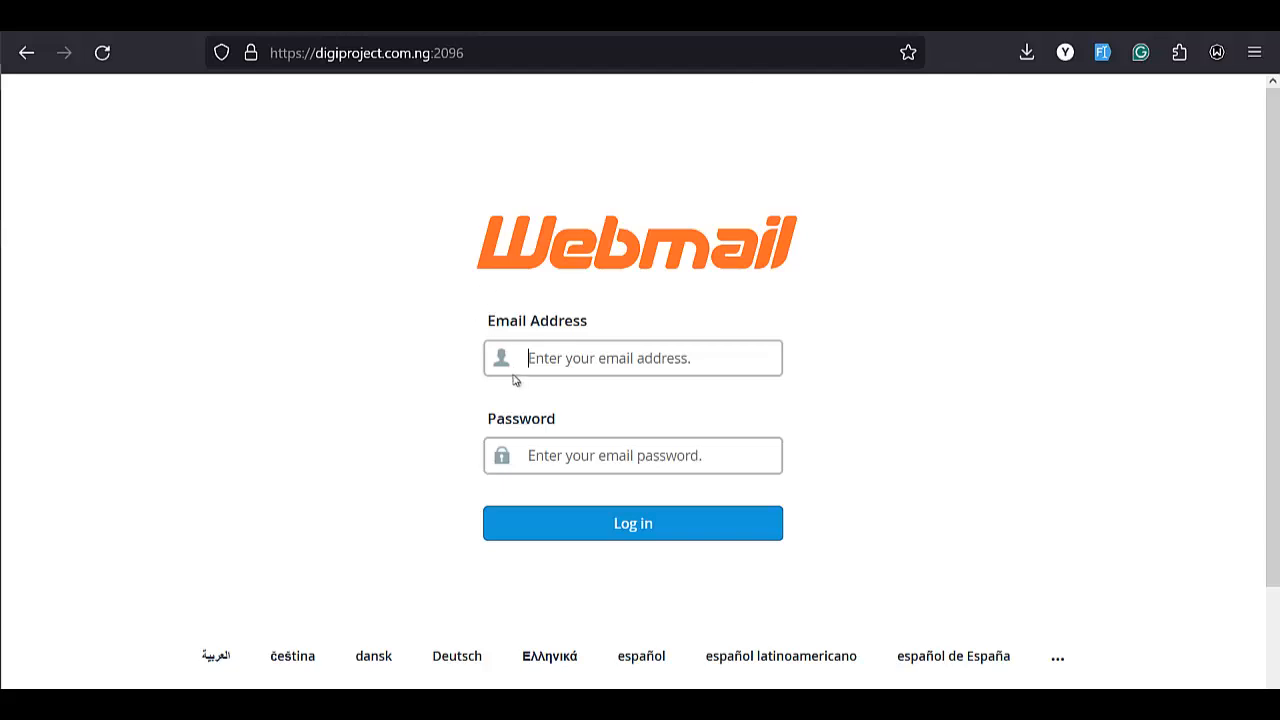
left_click(610, 370)
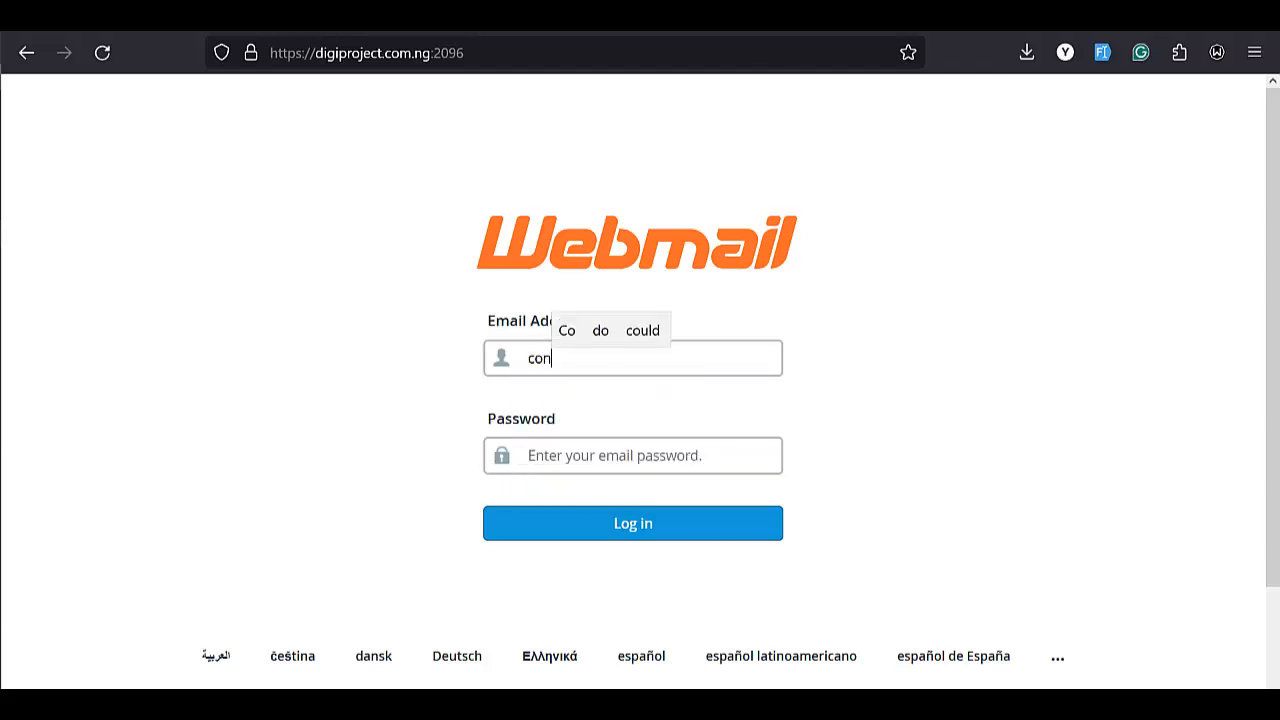
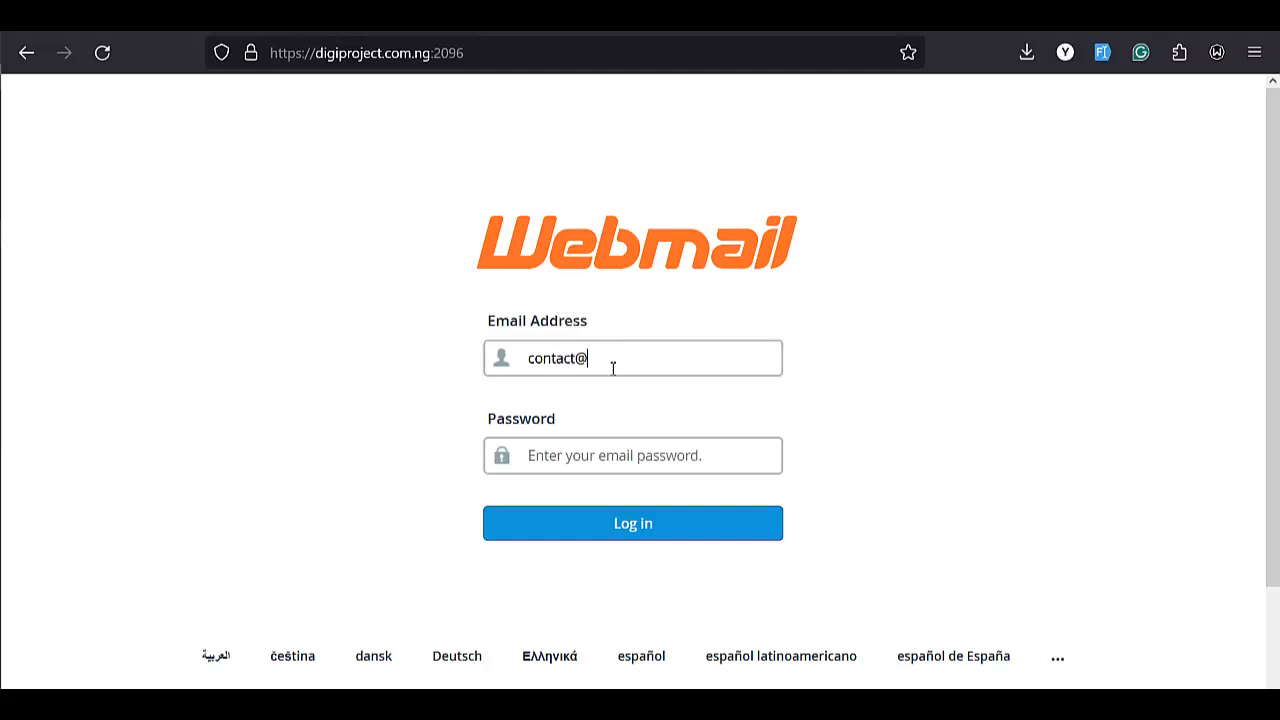
left_click(425, 55)
left_click(432, 55)
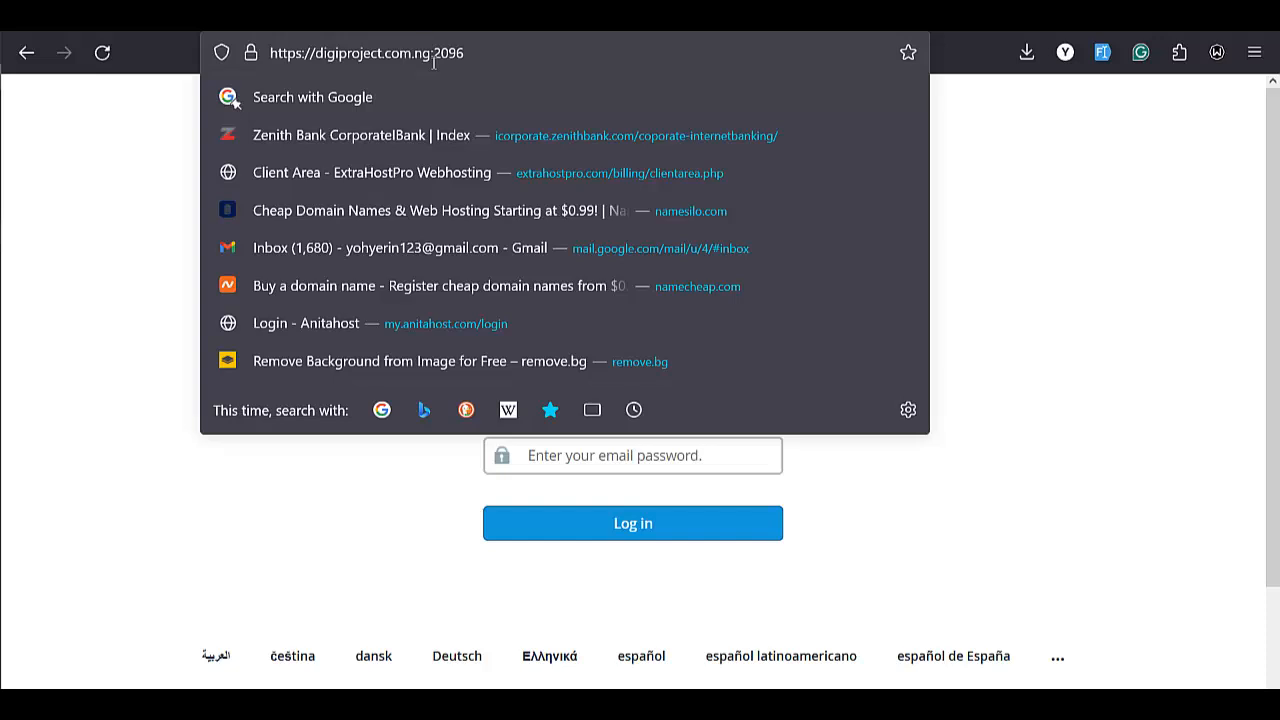
key("ctrl+shift+Left")
key("ctrl+shift+Left")
key("ctrl+shift+Left")
key("ctrl+c")
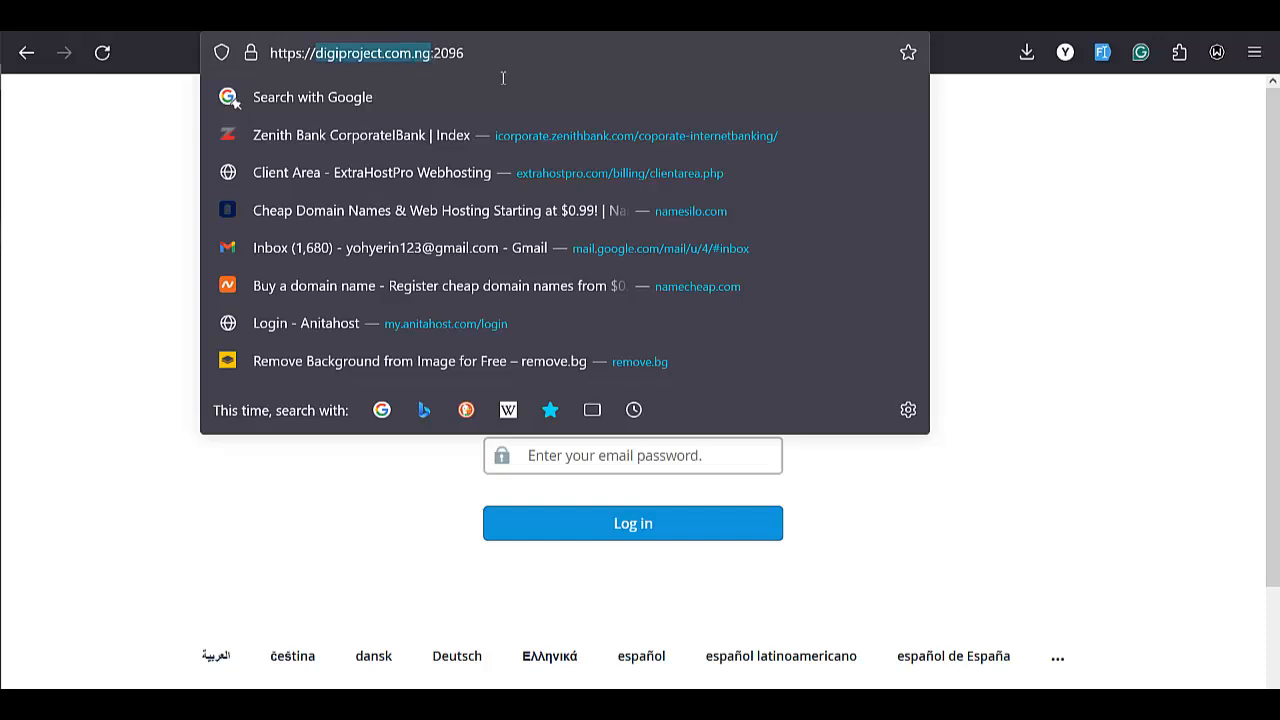
left_click(1062, 268)
left_click_drag(600, 361, 564, 360)
left_click(617, 366)
key("ctrl+v")
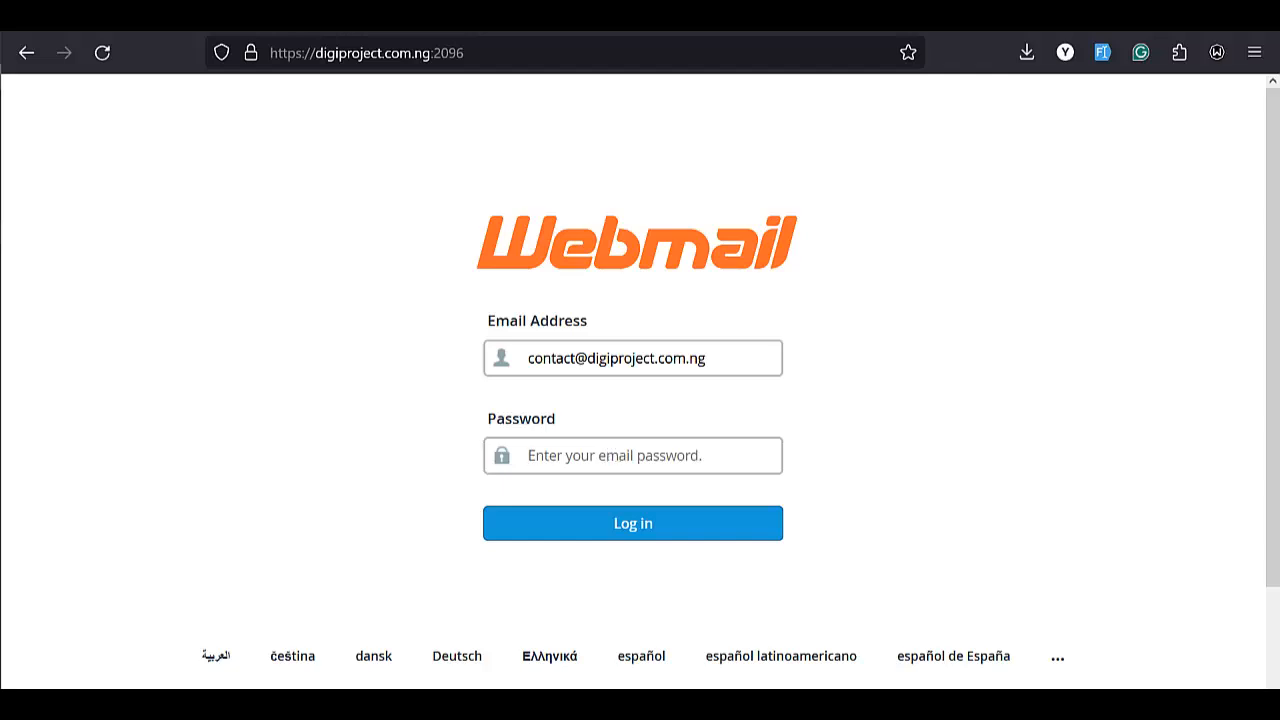
Enter the account password, log in to webmail and open the Roundcube inbox
left_click(530, 455)
type("••")
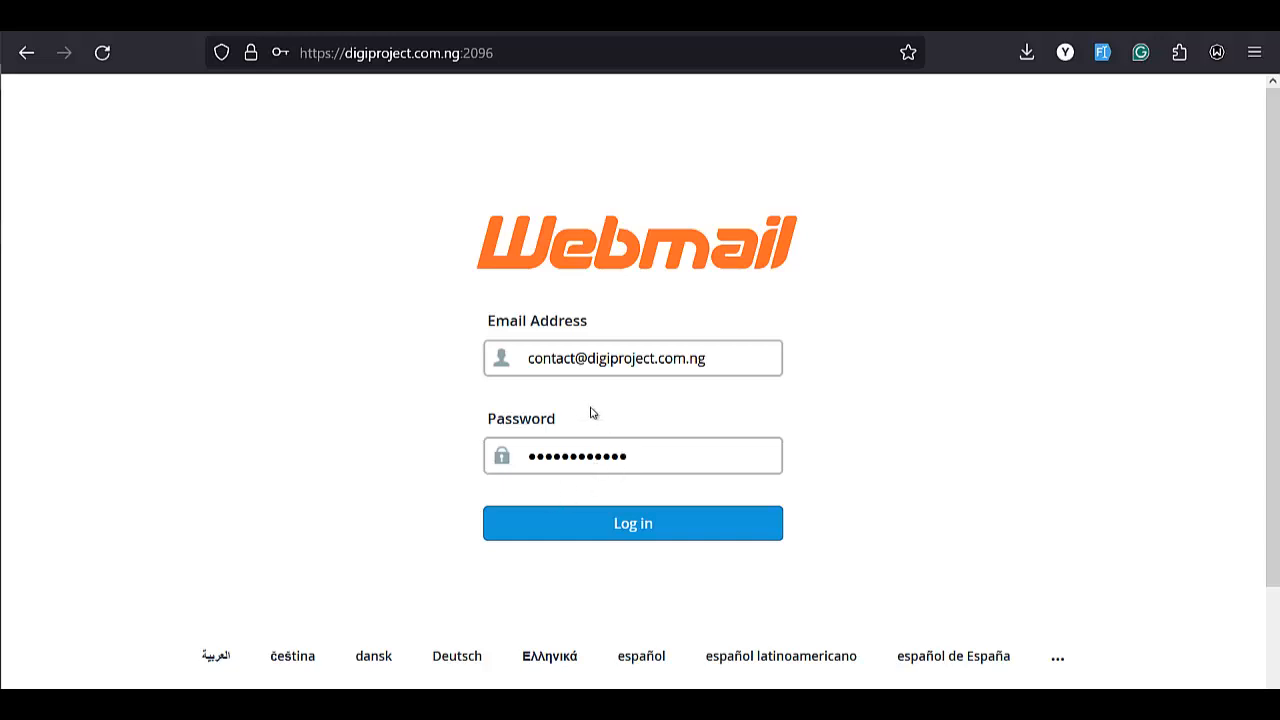
left_click(630, 531)
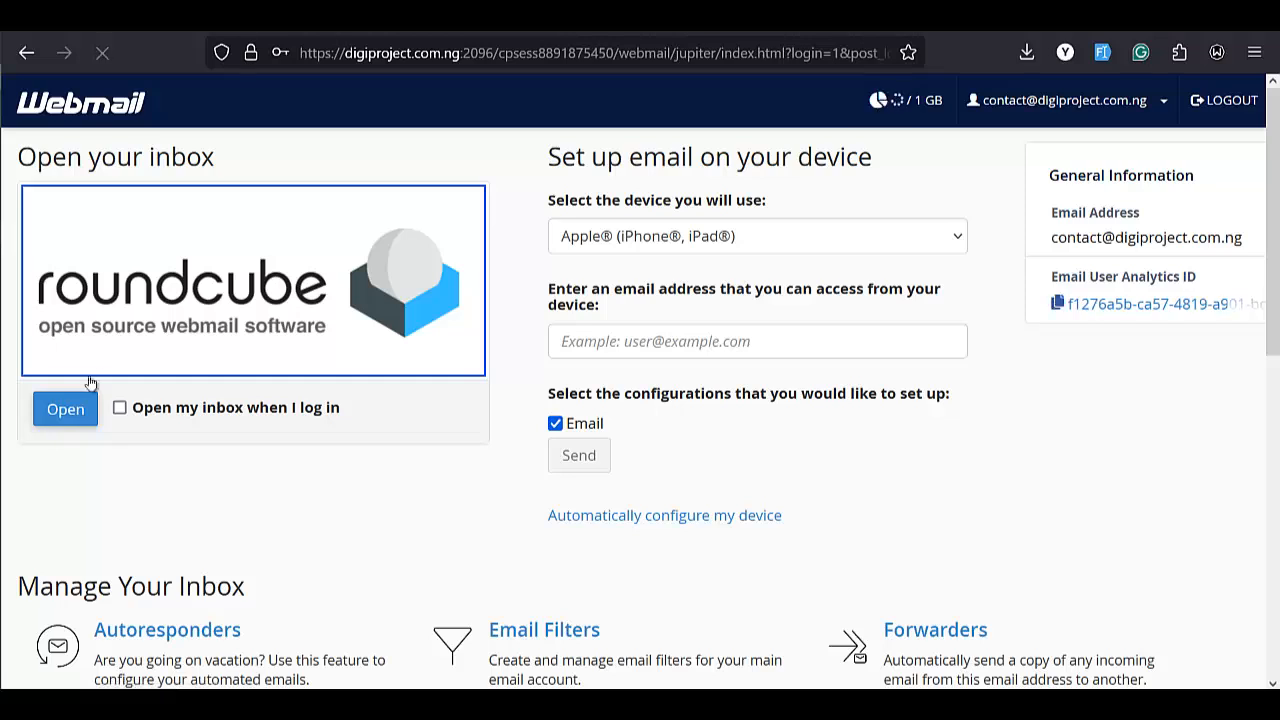
left_click(68, 409)
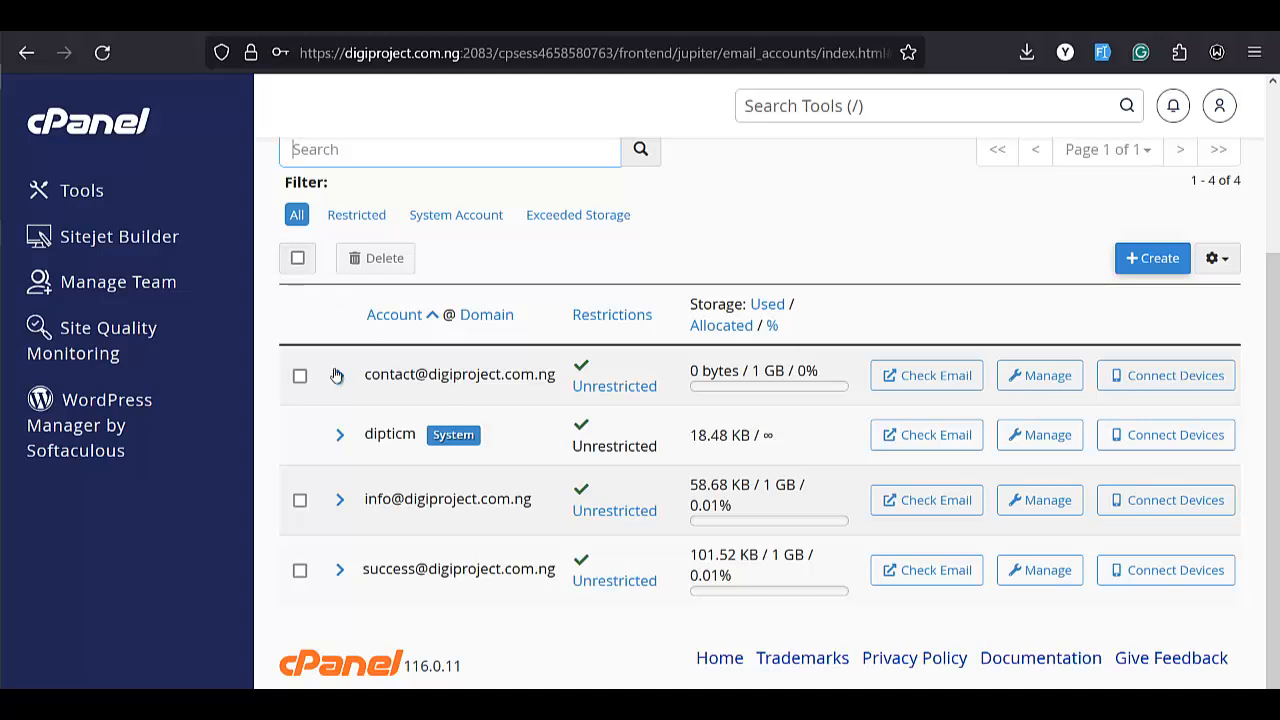
Open the contact account's management page and review its security, storage and restriction settings
left_click(1046, 379)
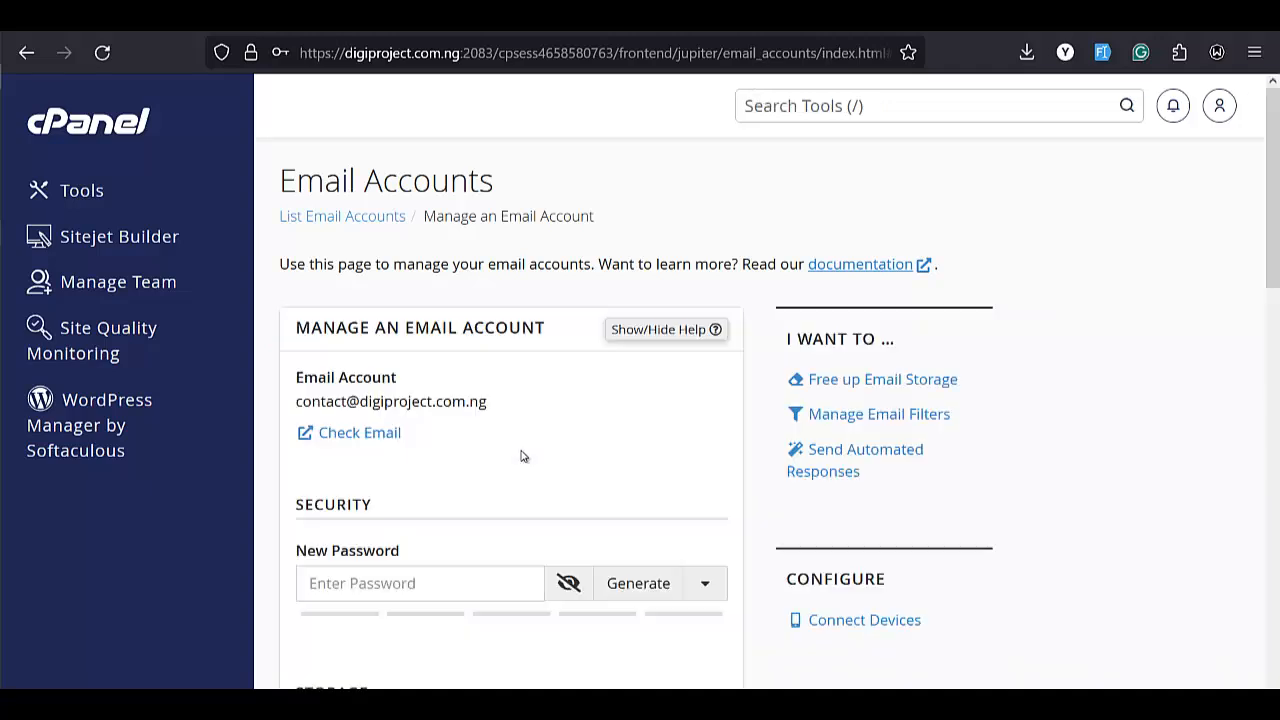
scroll(426, 483, "down", 2)
left_click(394, 472)
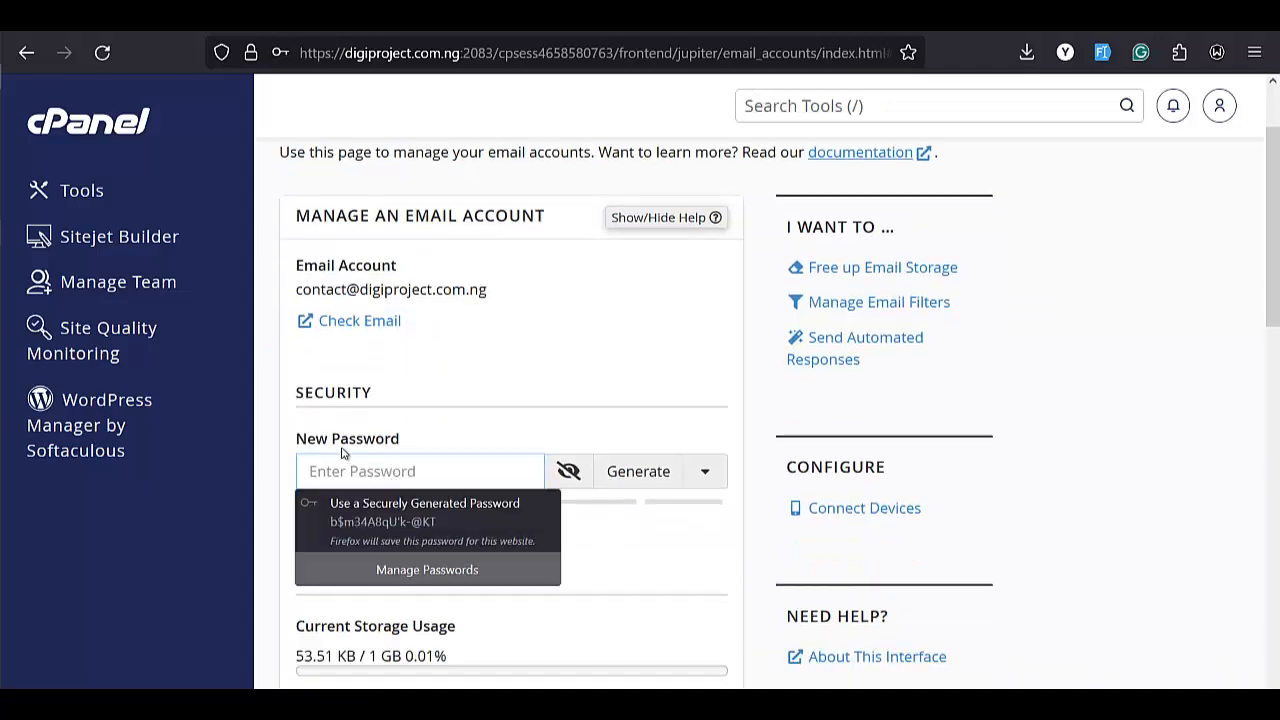
scroll(364, 460, "down", 5)
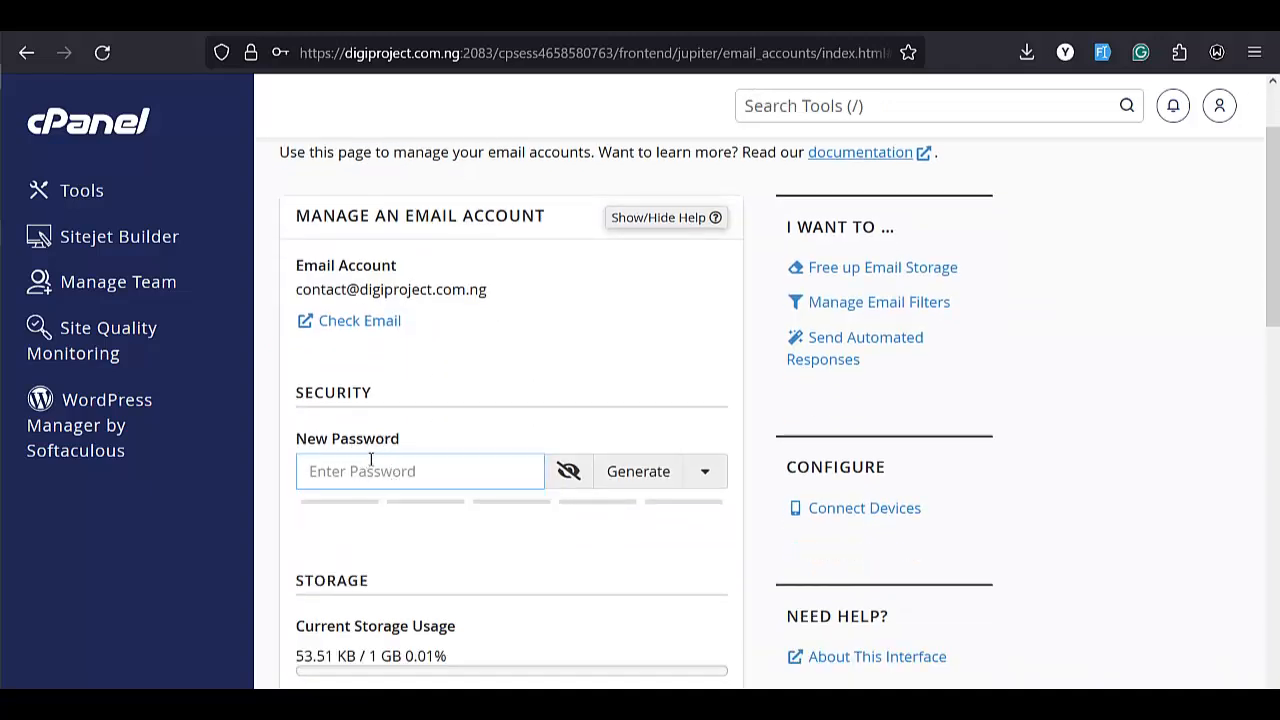
scroll(540, 418, "down", 3)
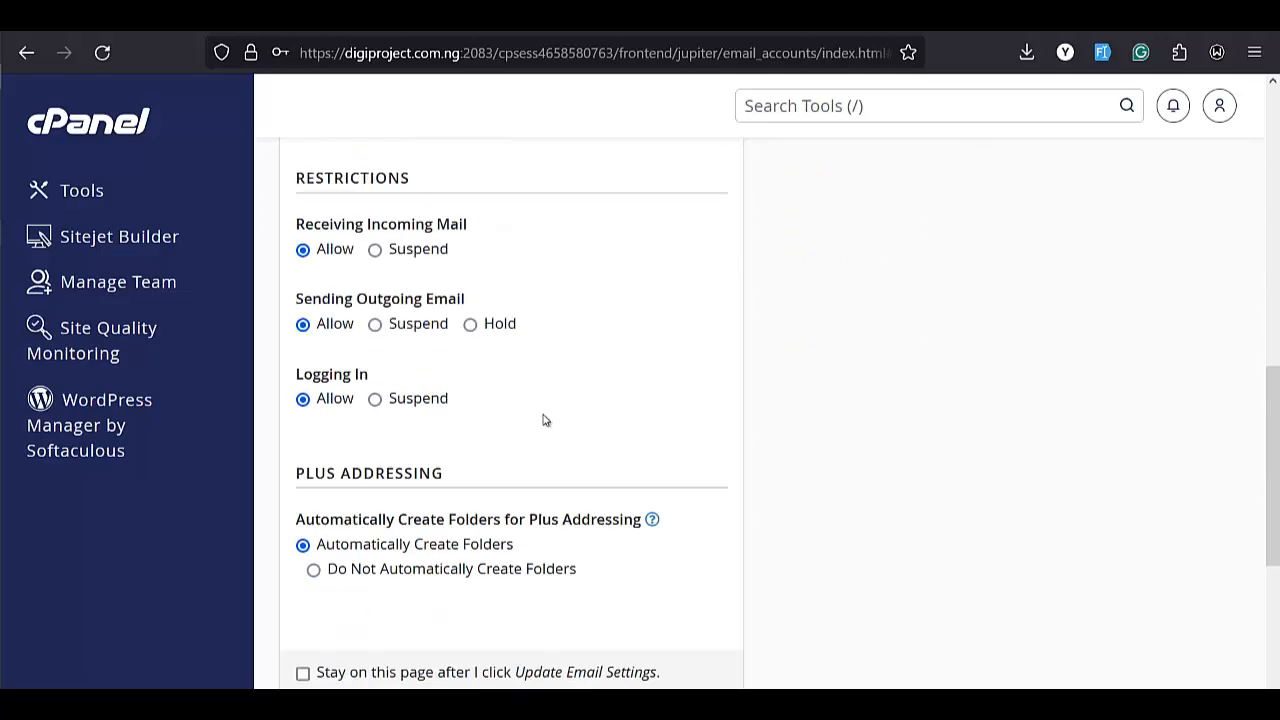
scroll(543, 420, "up", 8)
scroll(570, 425, "down", 2)
scroll(578, 428, "down", 1)
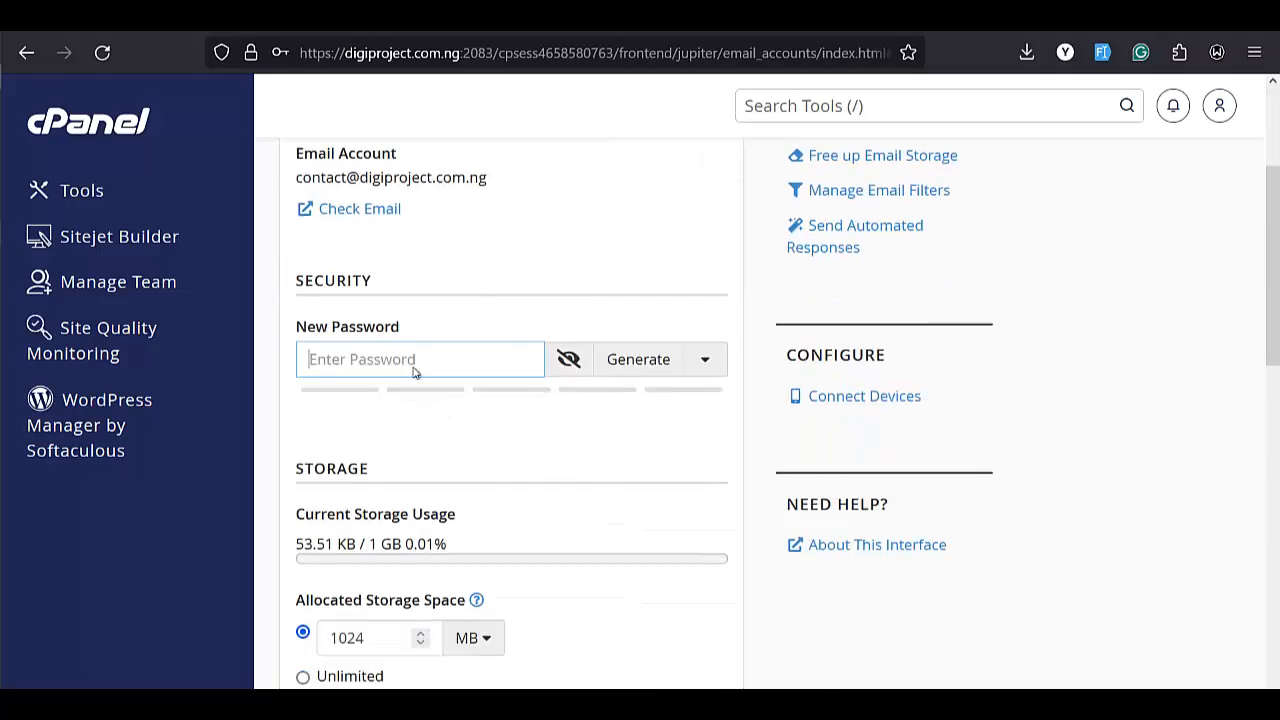
left_click(388, 366)
left_click(449, 420)
scroll(445, 430, "down", 10)
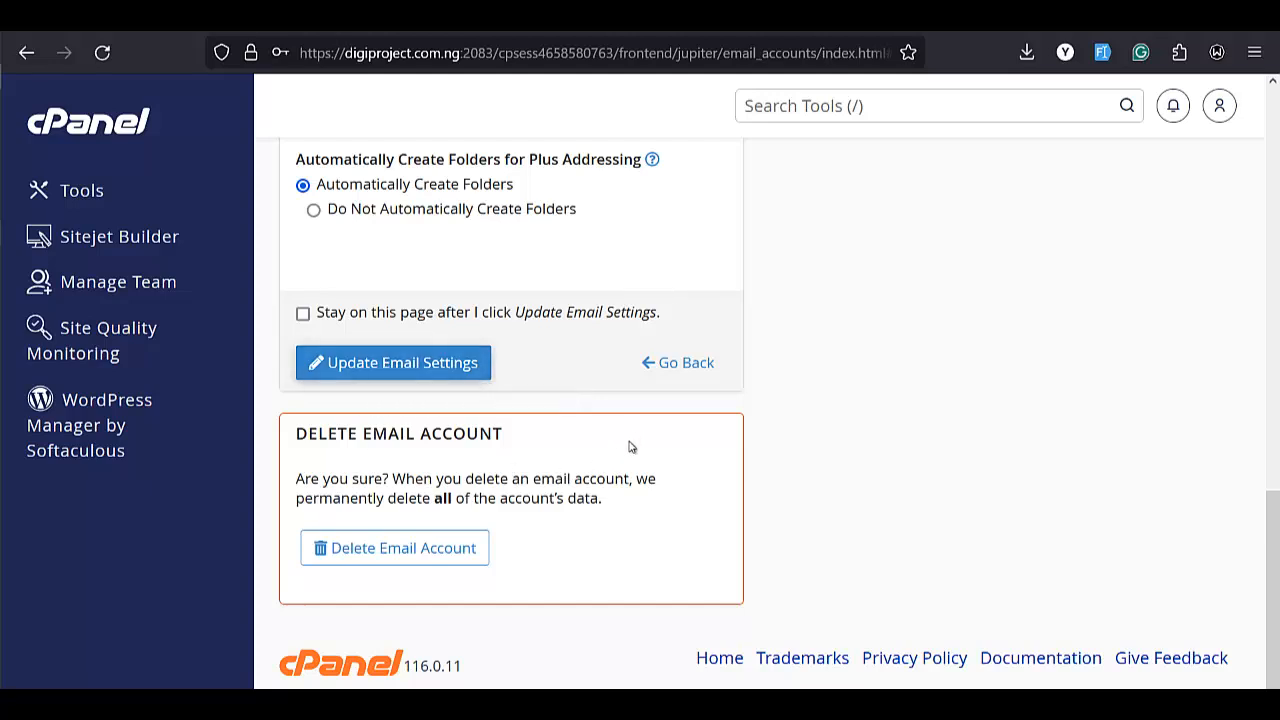
left_click(447, 549)
left_click(385, 521)
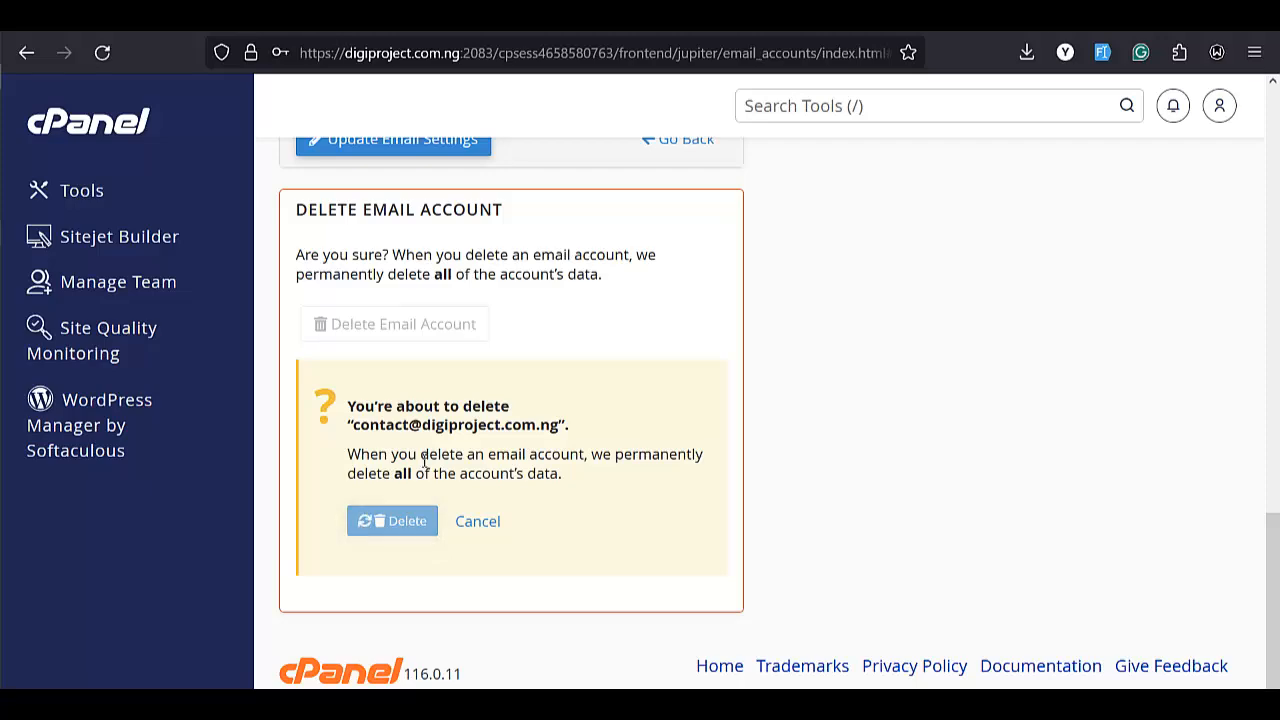
scroll(485, 474, "down", 2)
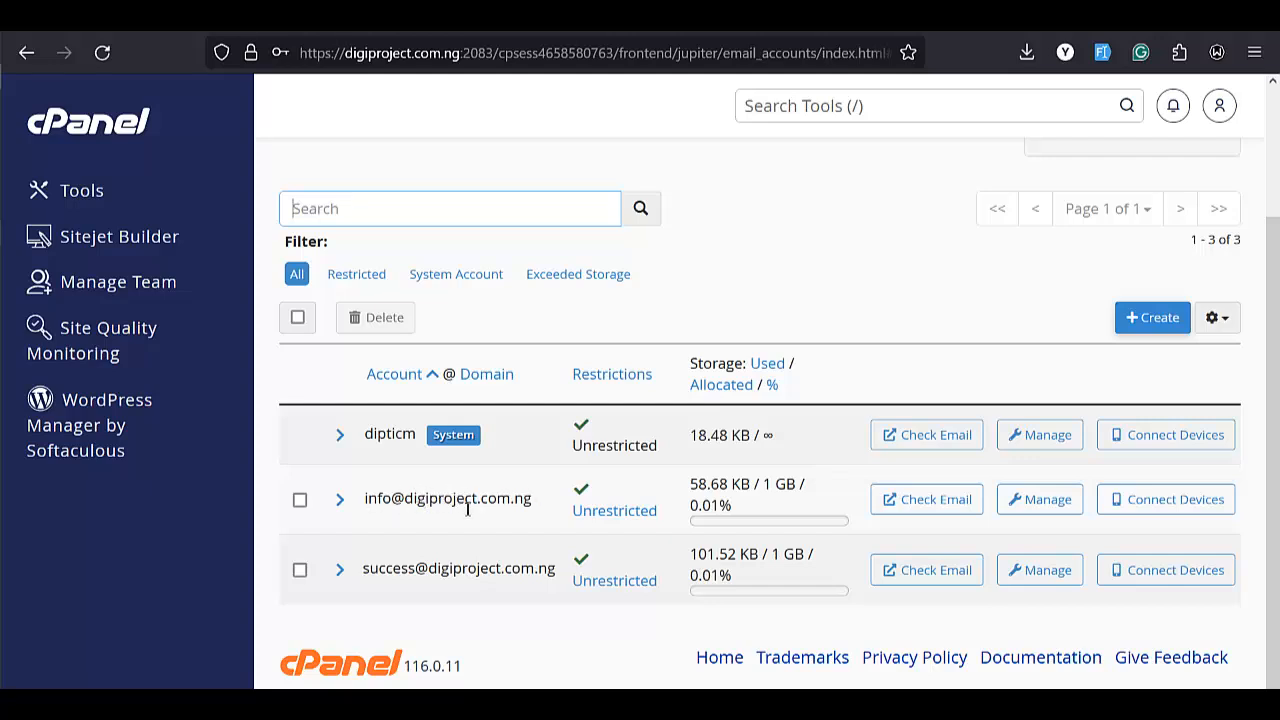
Search the cPanel tools for forwarders and open Forwarders
scroll(857, 173, "up", 3)
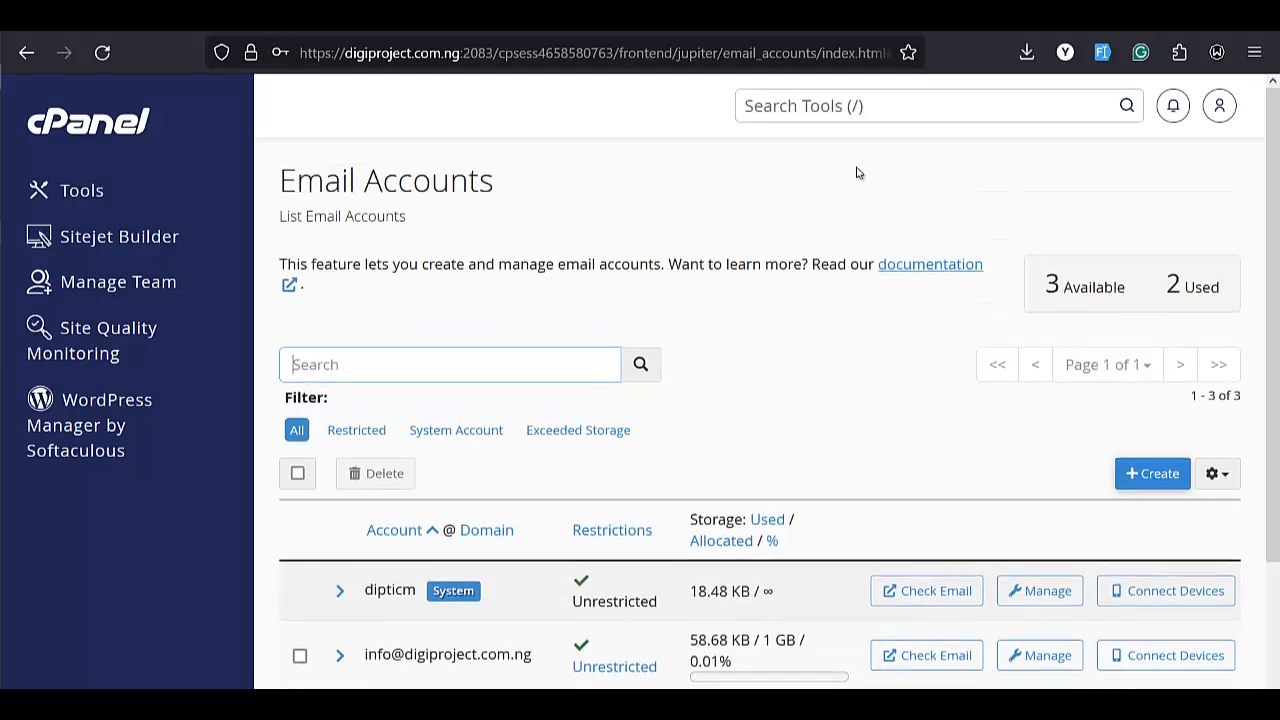
left_click(881, 117)
type("forwa")
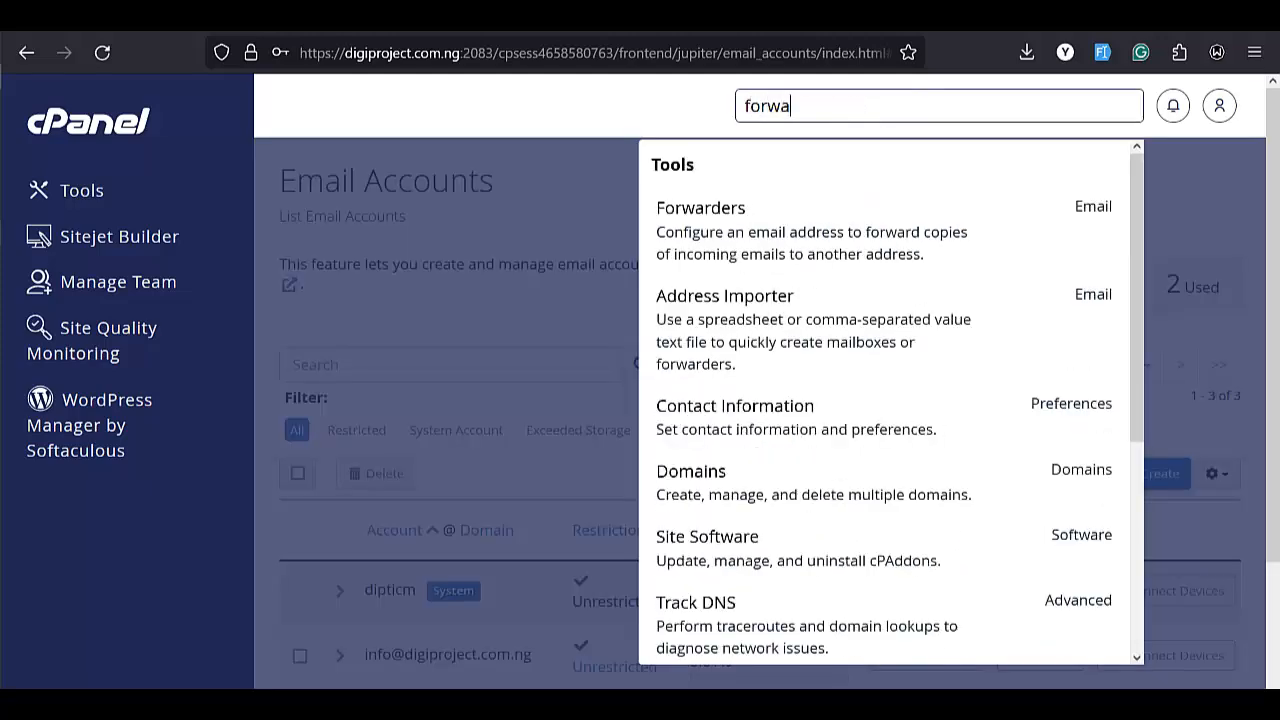
left_click(729, 238)
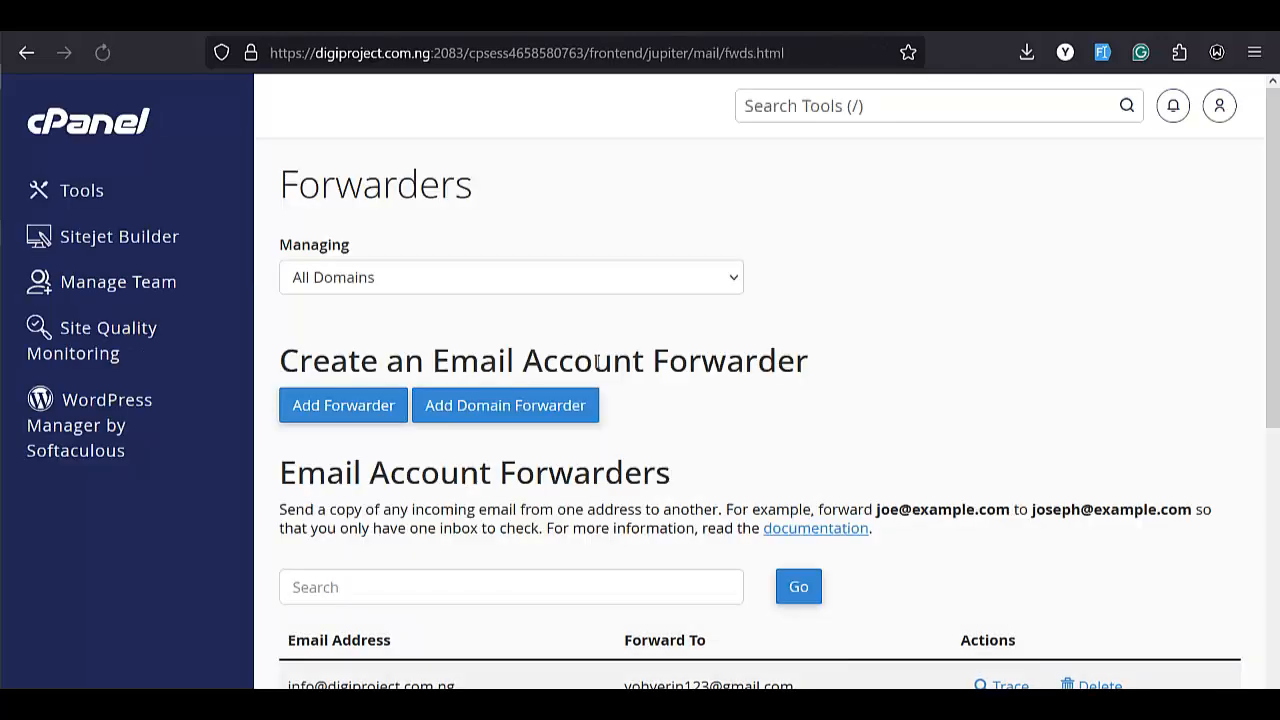
Delete the existing info forwarder for digiproject.com.ng and return to the Forwarders list
scroll(598, 363, "down", 3)
scroll(700, 360, "down", 1)
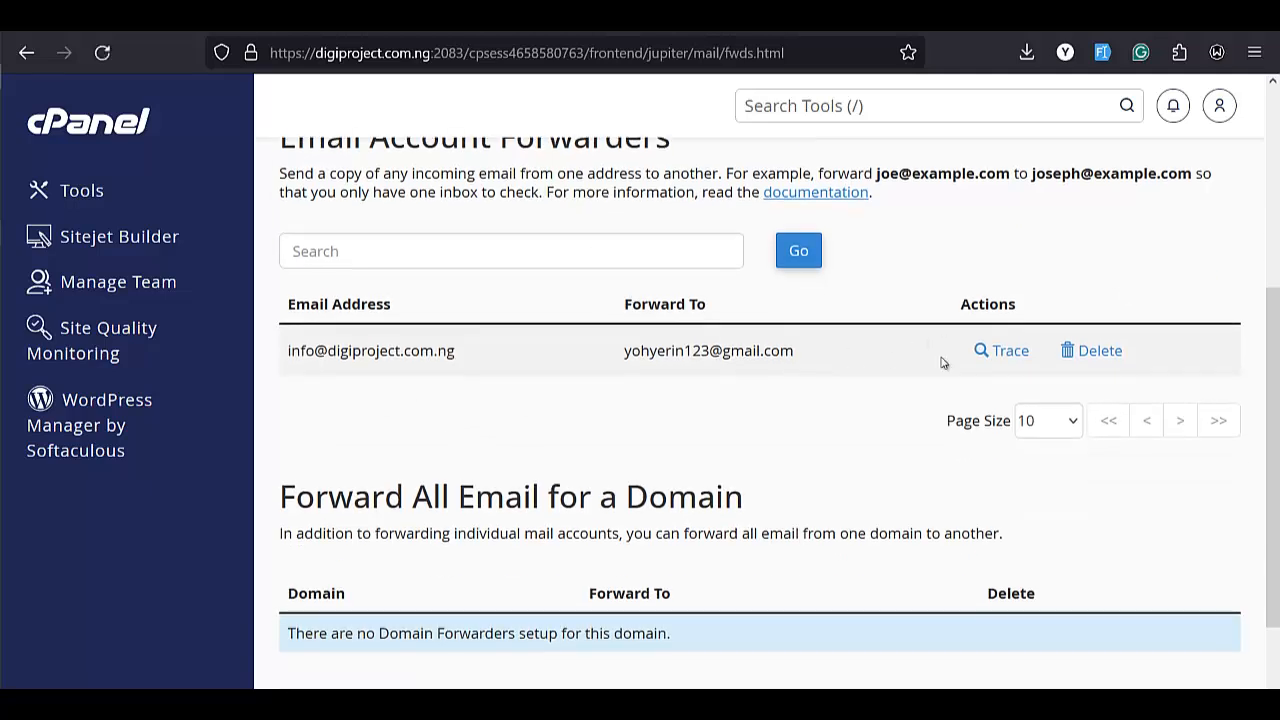
left_click(1100, 351)
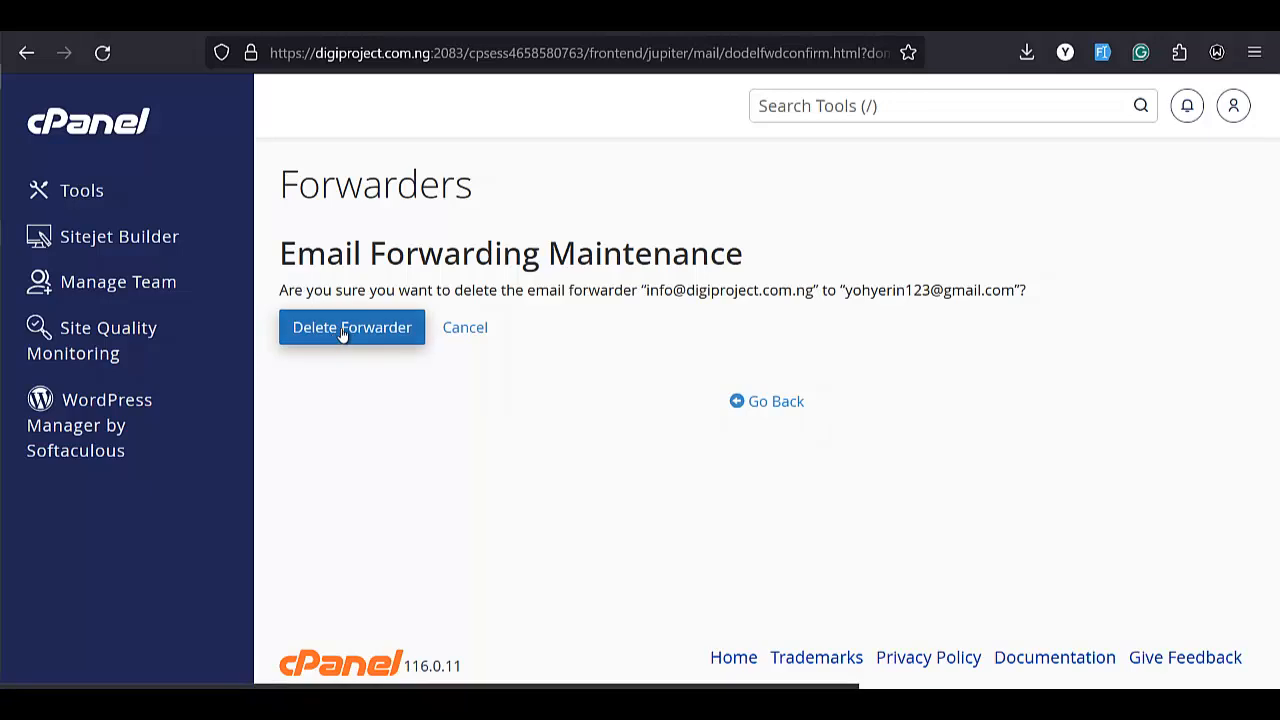
left_click(348, 333)
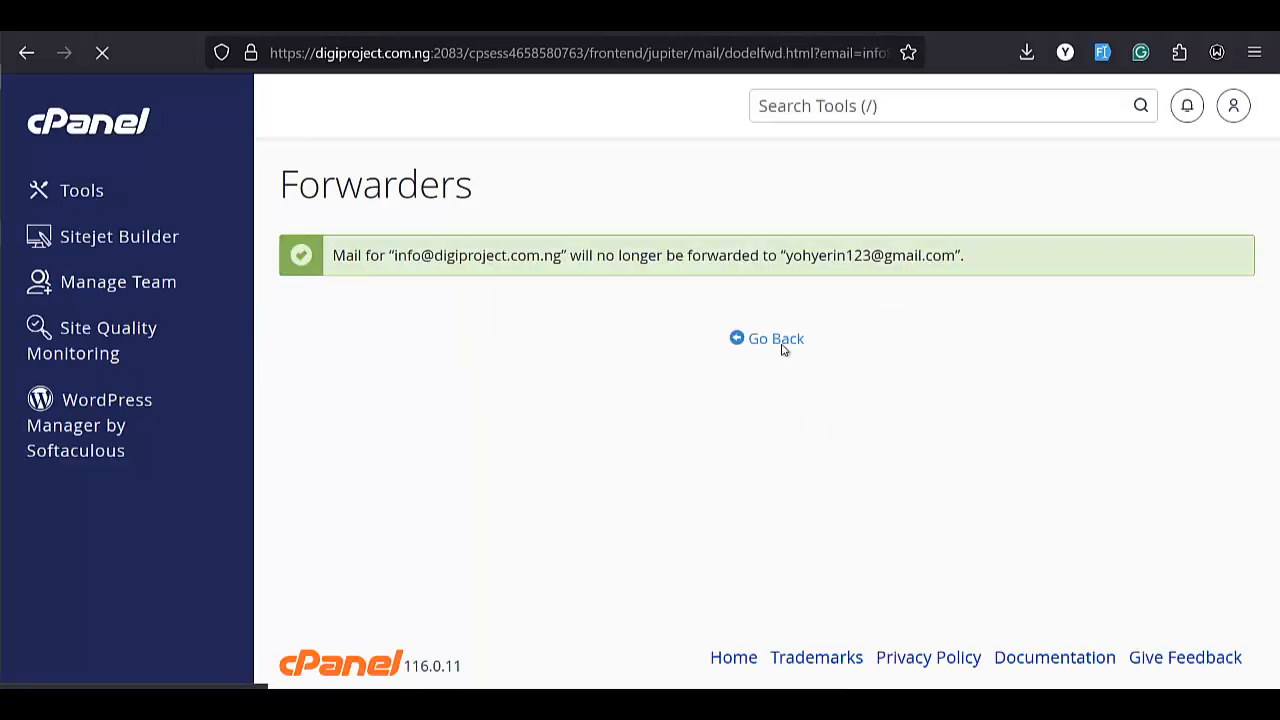
left_click(742, 368)
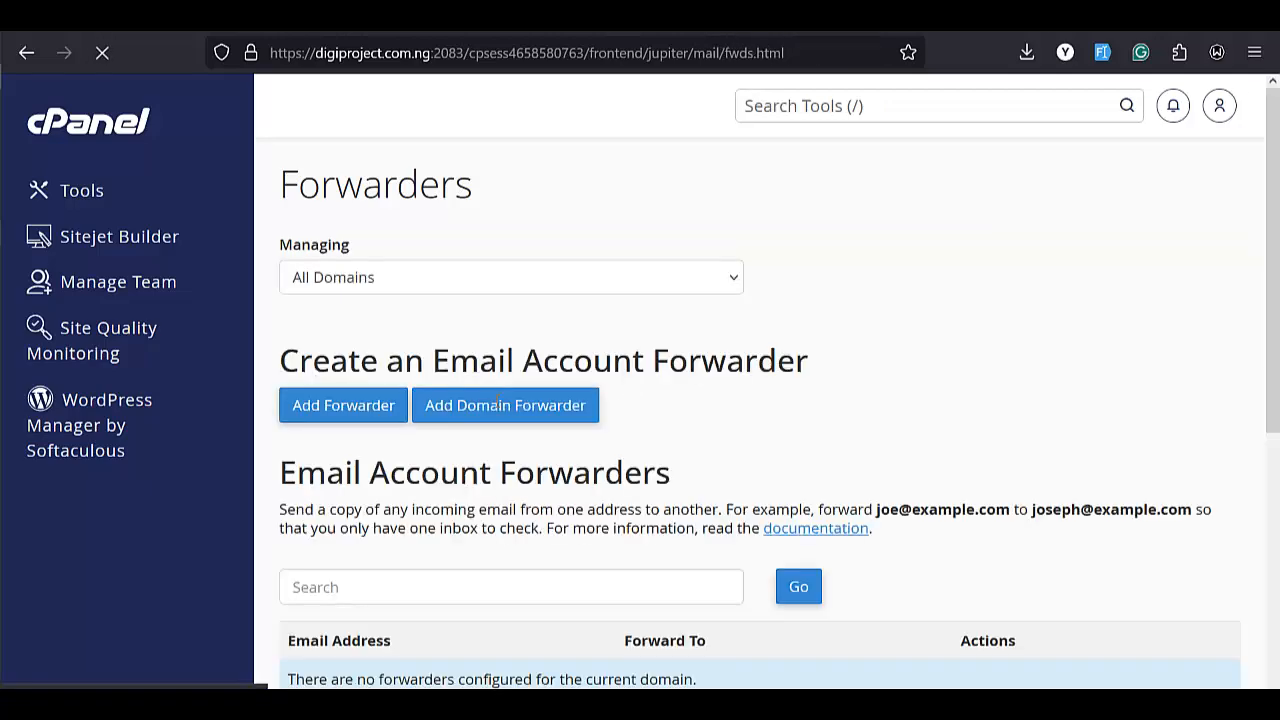
Open the form to add a new email account forwarder
scroll(486, 429, "down", 4)
scroll(486, 425, "up", 3)
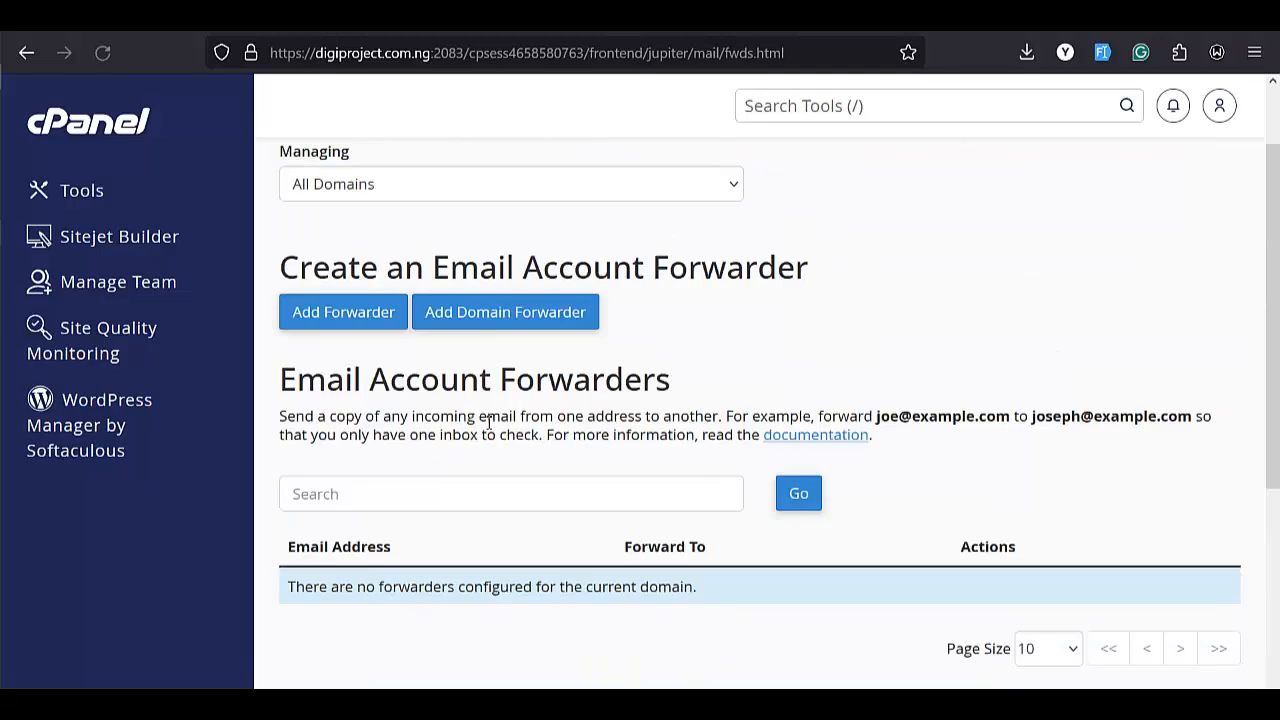
scroll(491, 420, "down", 1)
scroll(551, 406, "up", 2)
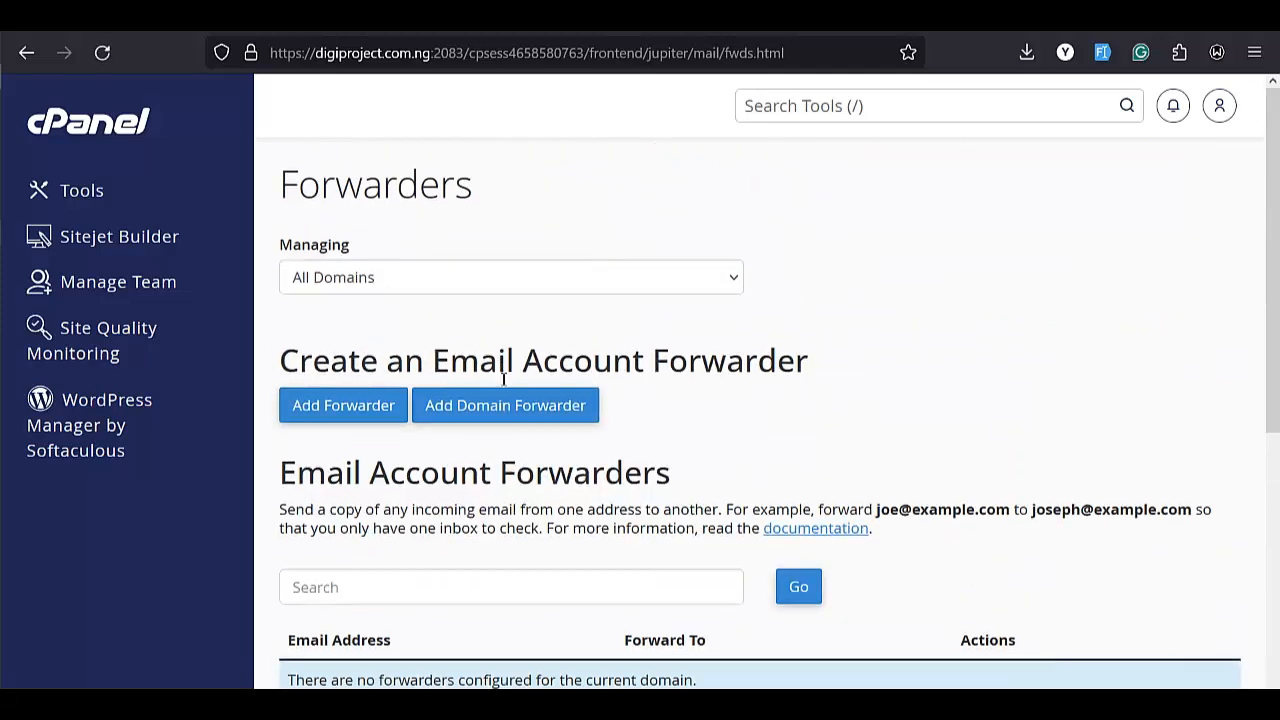
scroll(503, 379, "down", 2)
scroll(510, 372, "down", 1)
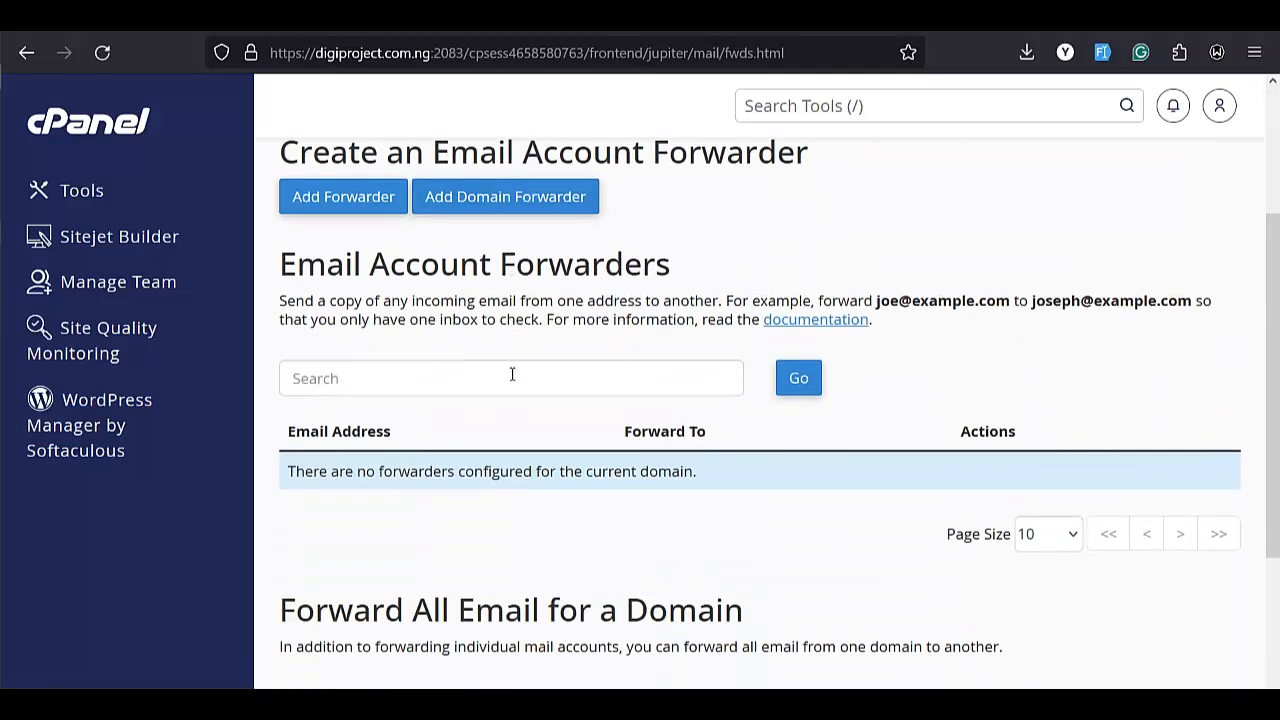
scroll(726, 394, "up", 1)
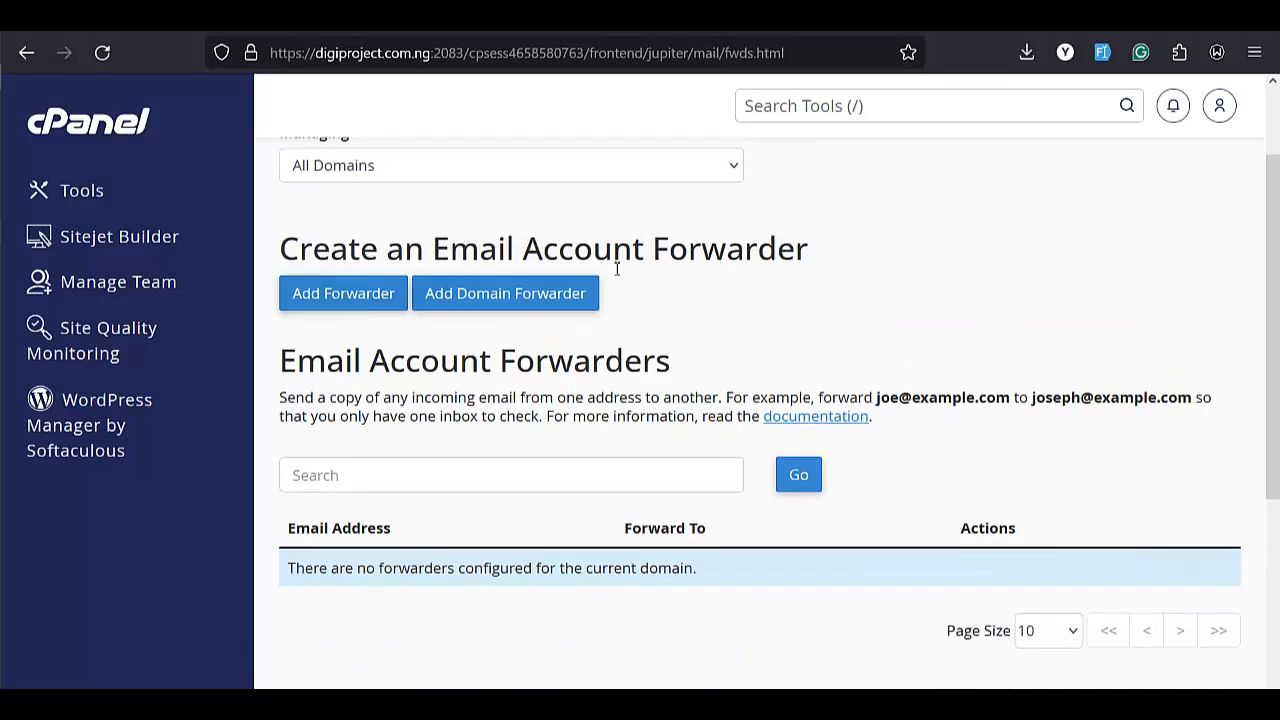
left_click(345, 292)
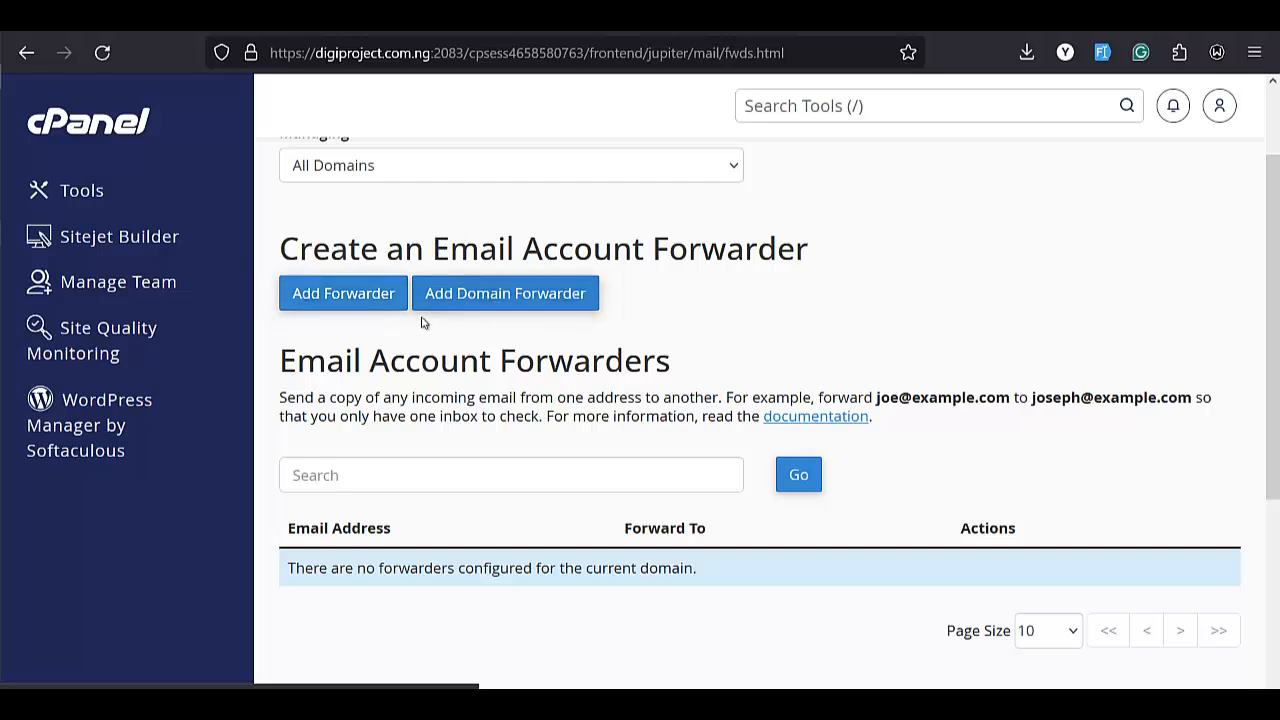
left_click(322, 298)
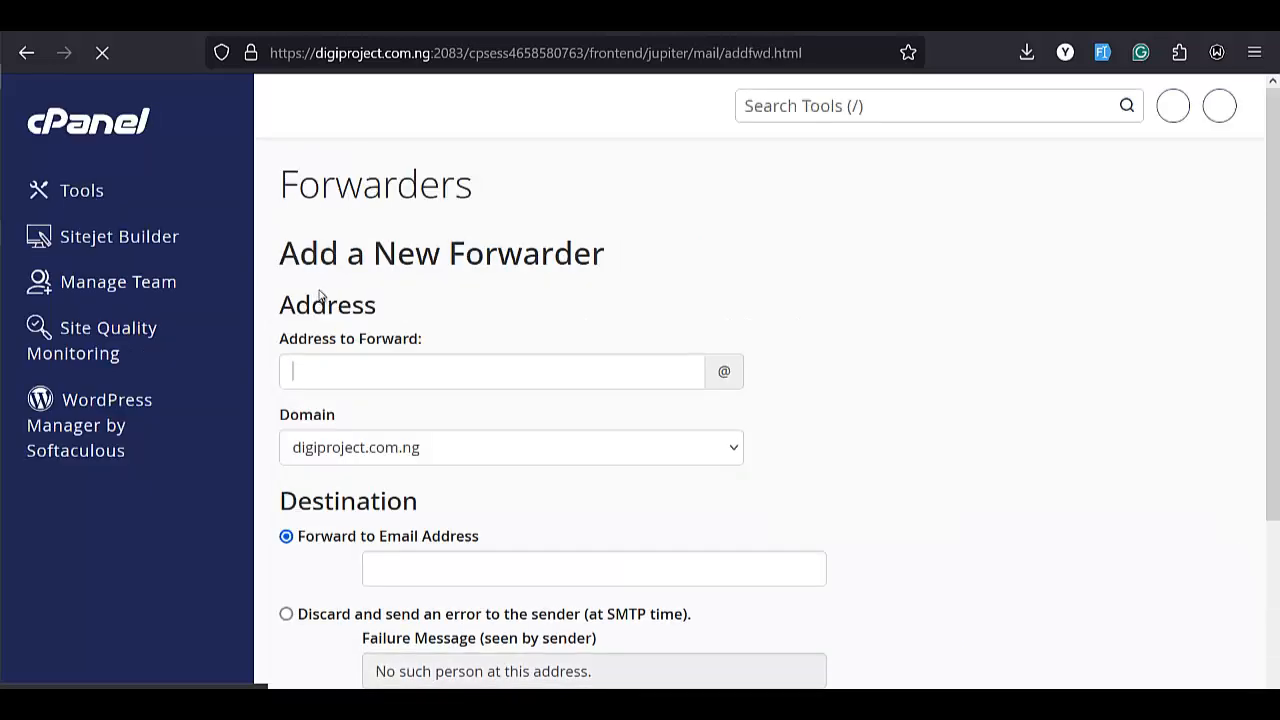
scroll(422, 343, "down", 1)
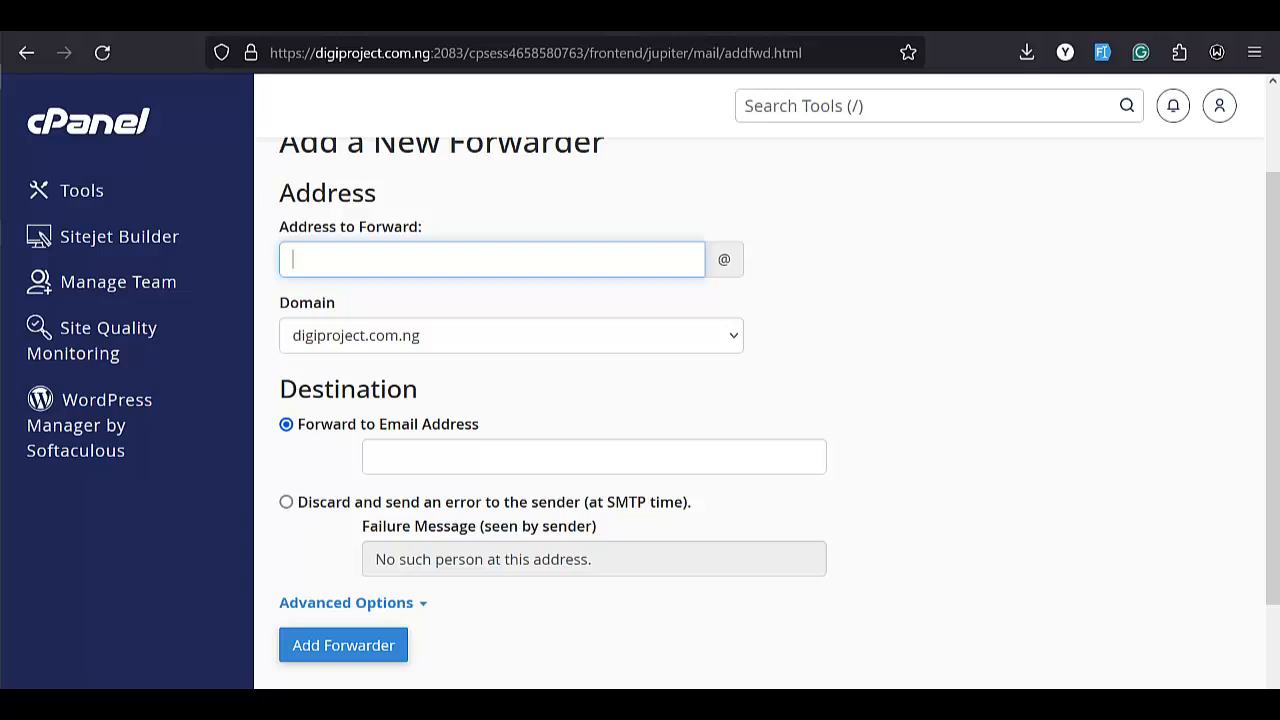
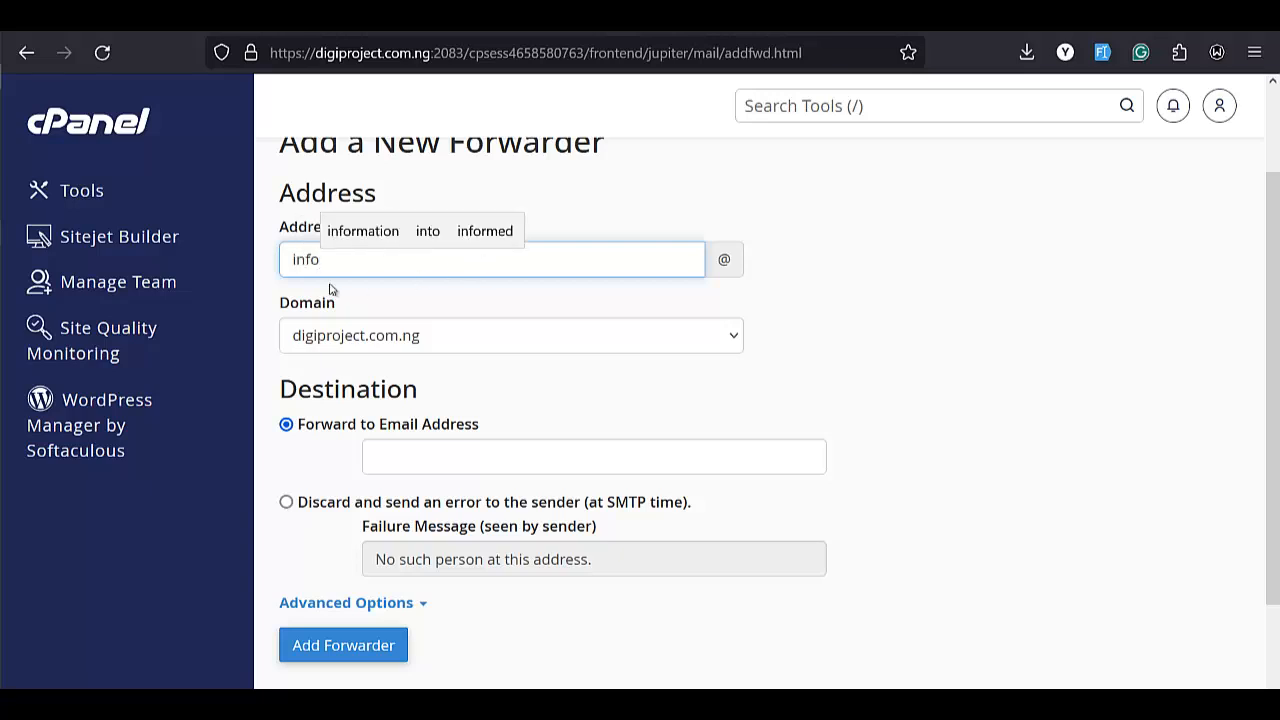
left_click(737, 336)
left_click(867, 342)
left_click(867, 342)
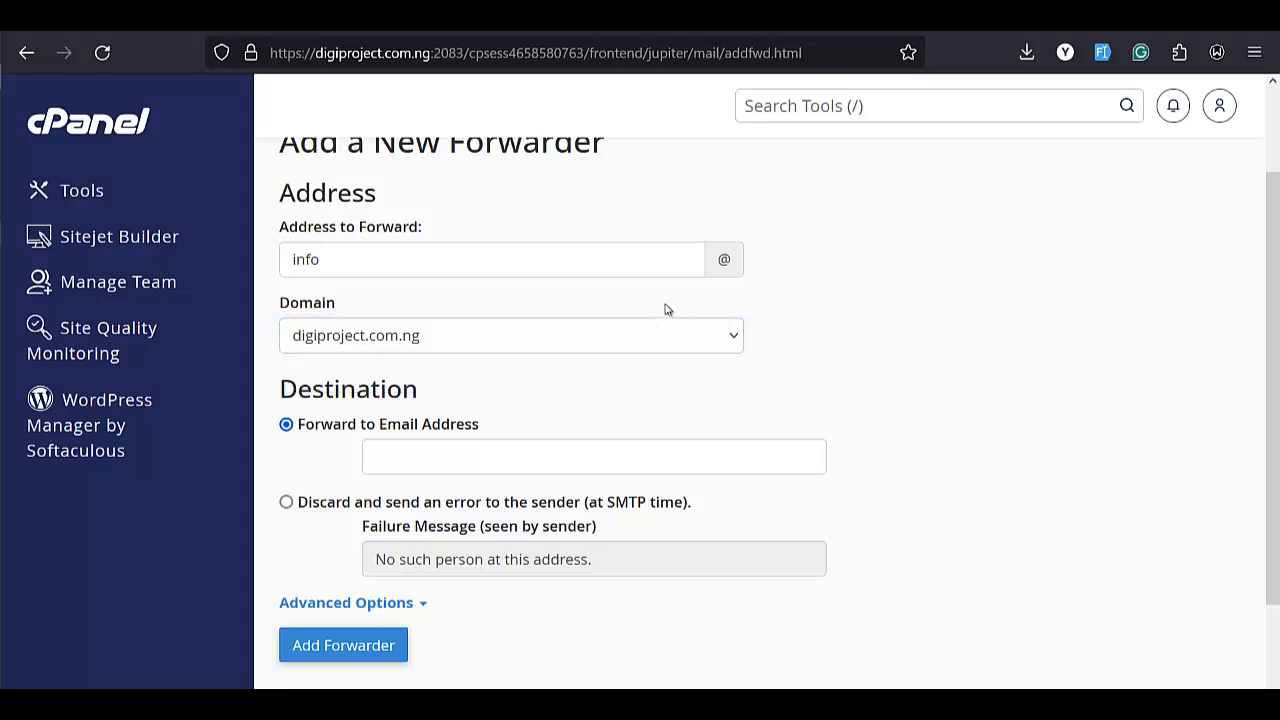
left_click(685, 336)
left_click(931, 312)
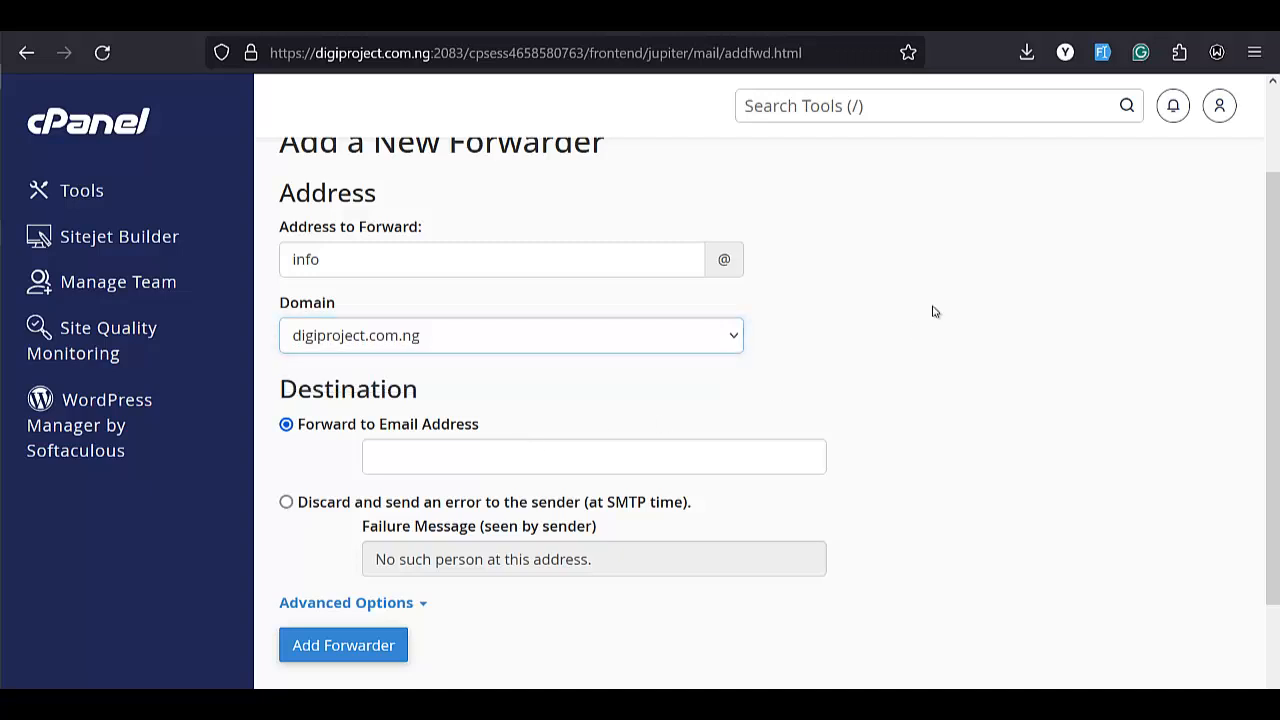
left_click(389, 260)
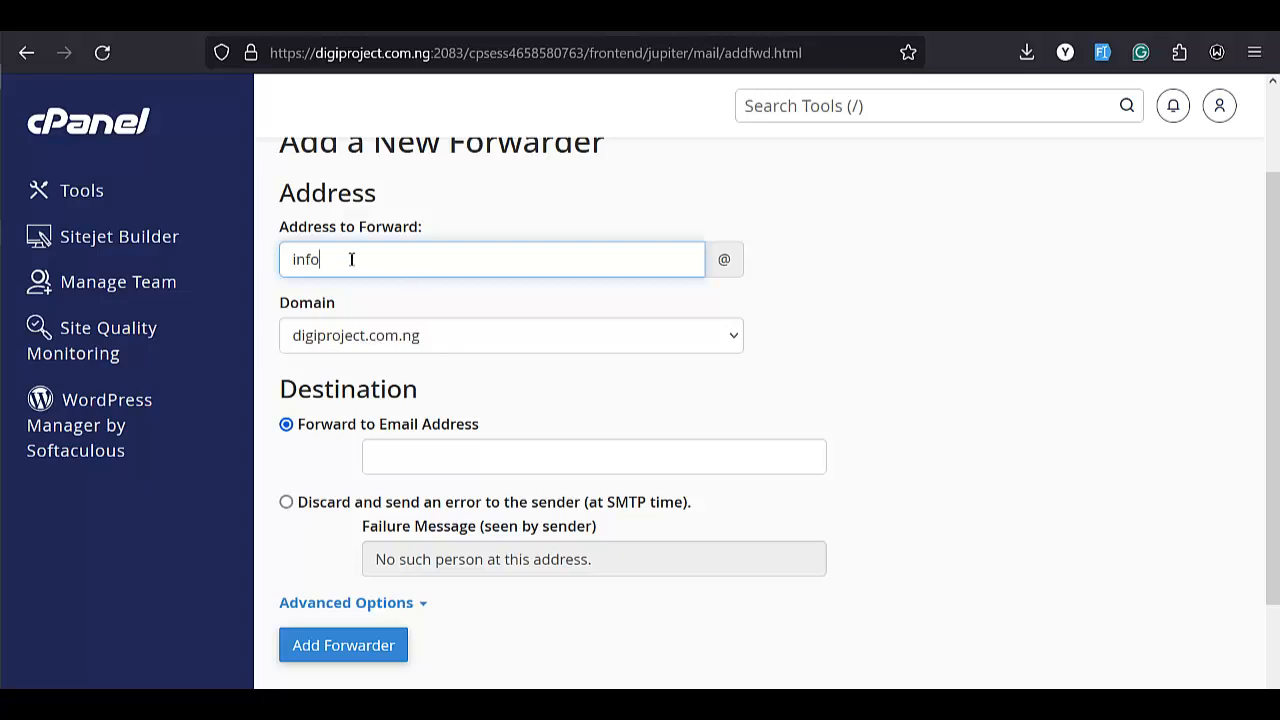
Set the forwarding destination to the user's Gmail address and add the forwarder
scroll(433, 296, "down", 2)
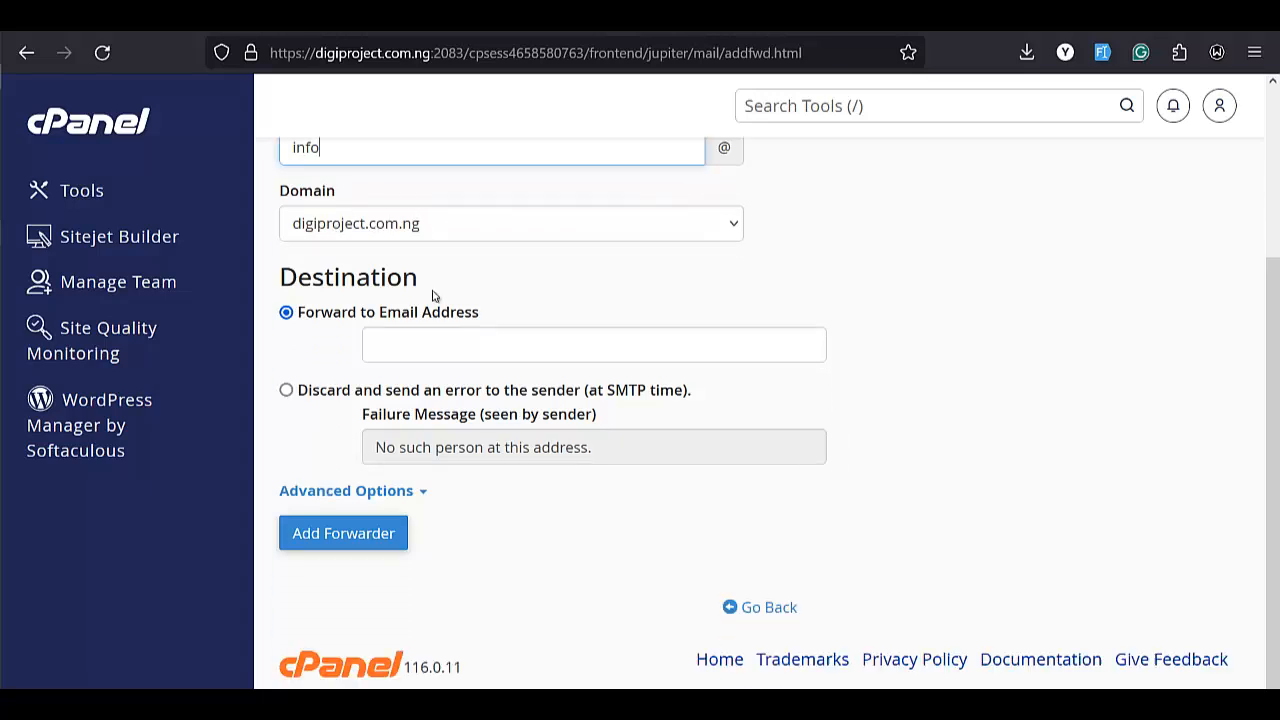
left_click(418, 350)
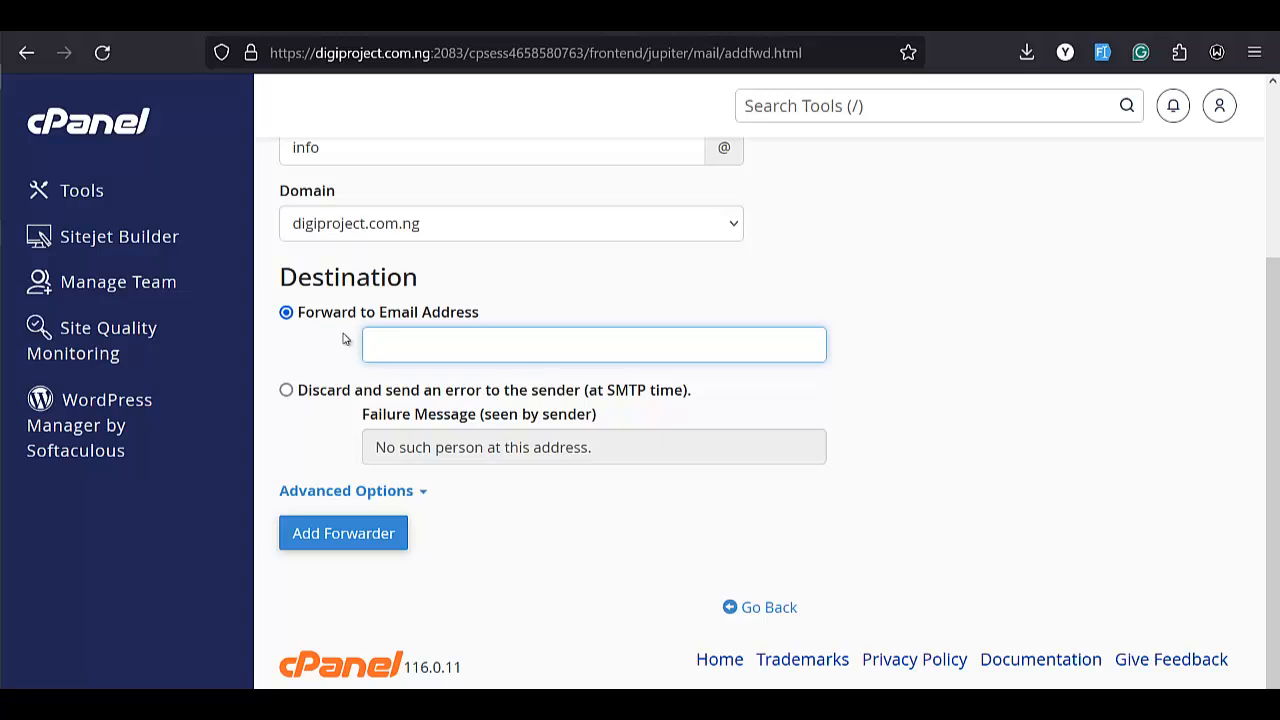
scroll(343, 339, "up", 2)
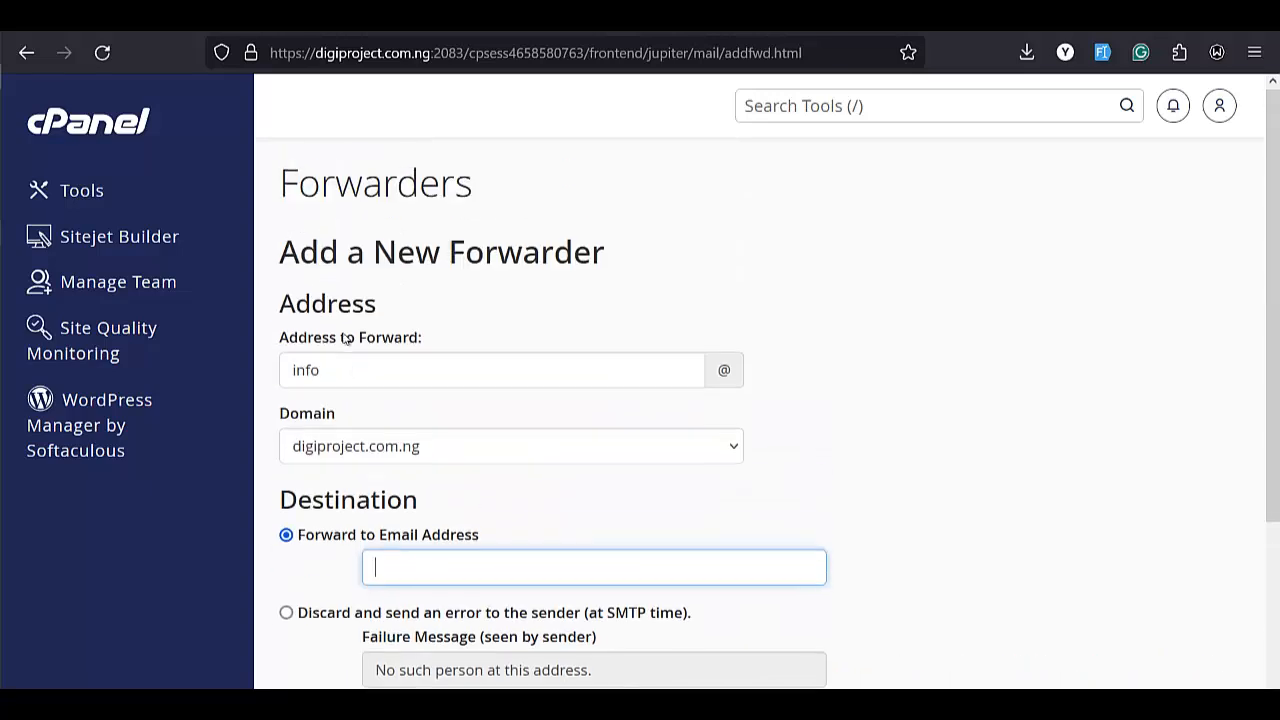
scroll(420, 360, "down", 1)
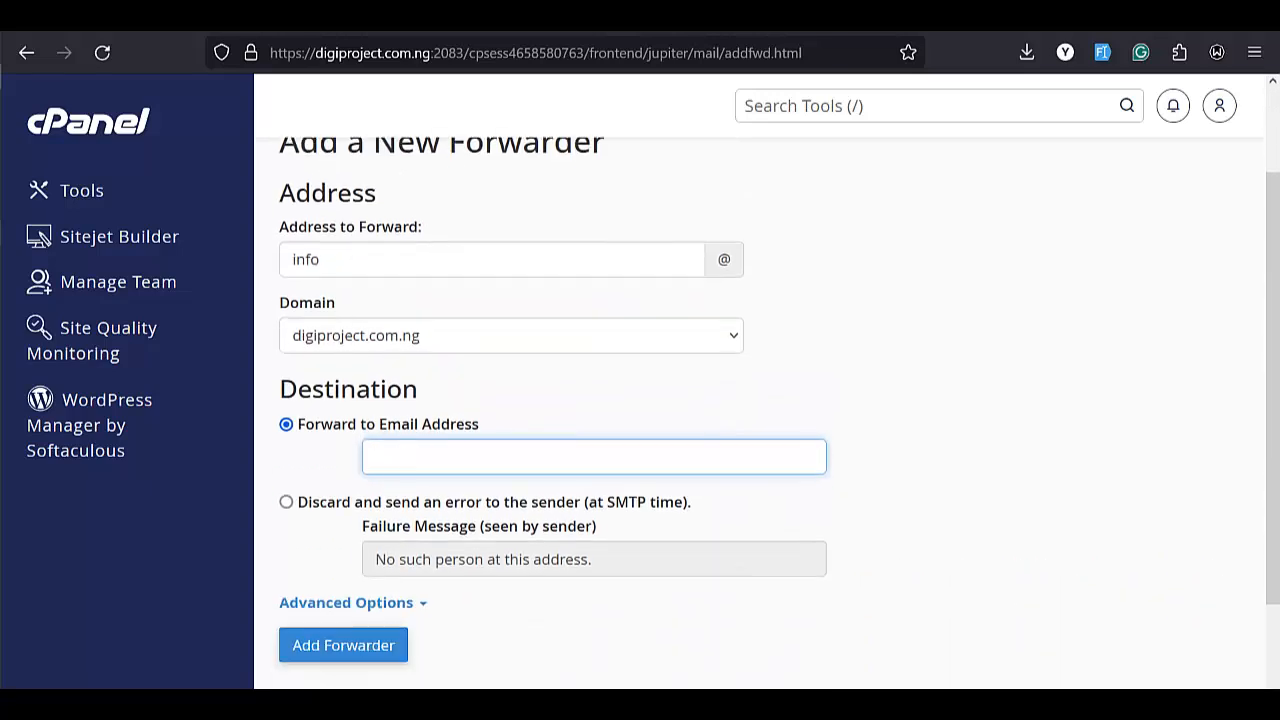
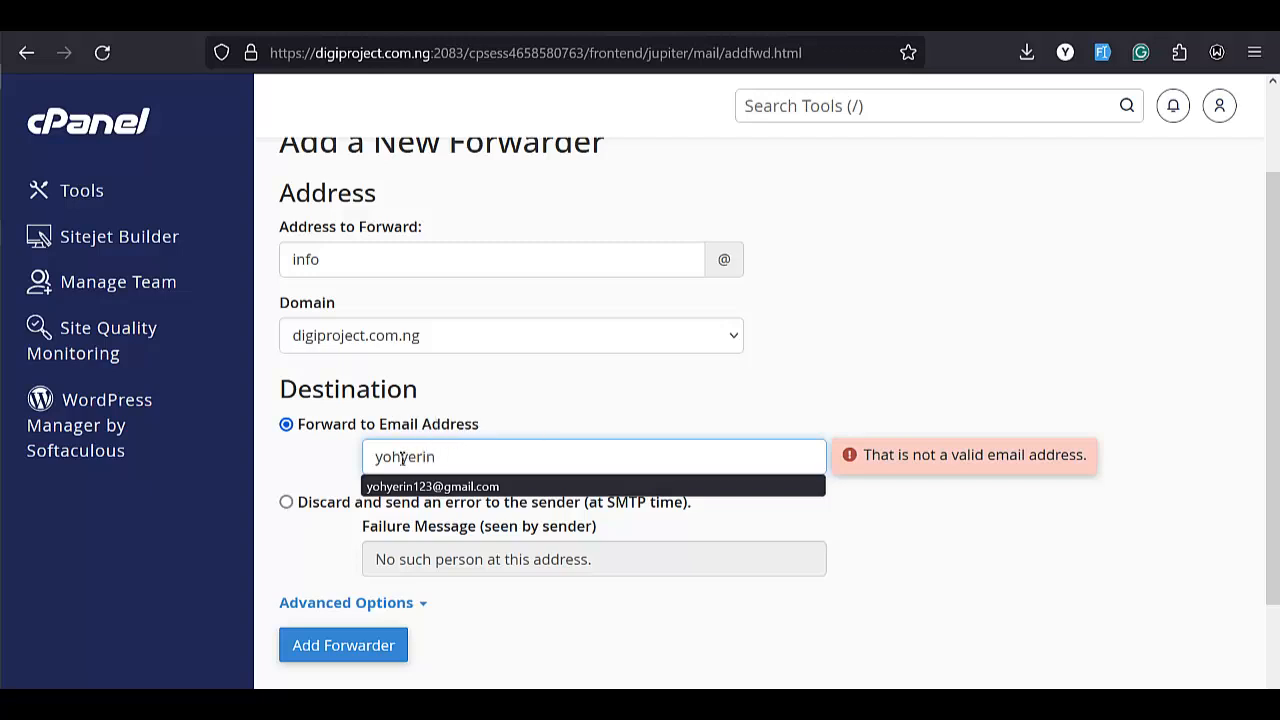
left_click(443, 486)
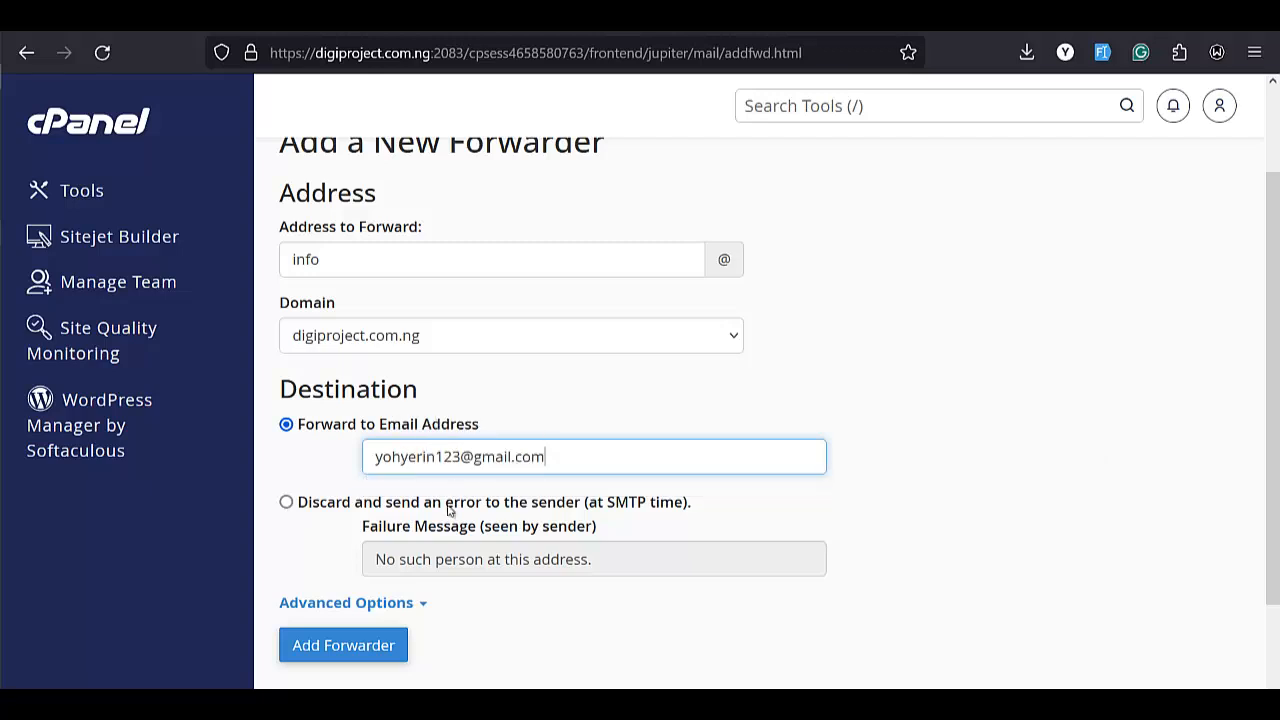
left_click(349, 649)
scroll(374, 614, "down", 2)
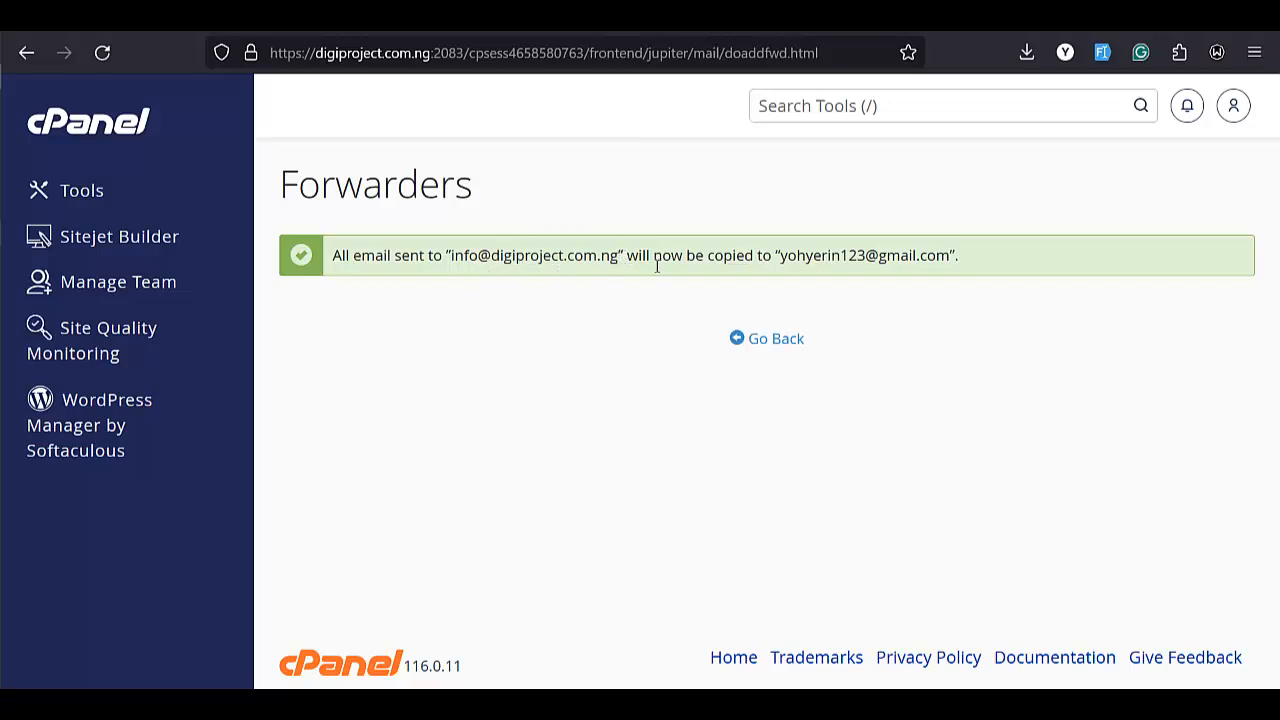
Copy the forwarded info address, switch to Gmail and paste it as the recipient of a new message
left_click_drag(620, 256, 450, 256)
key("ctrl+c")
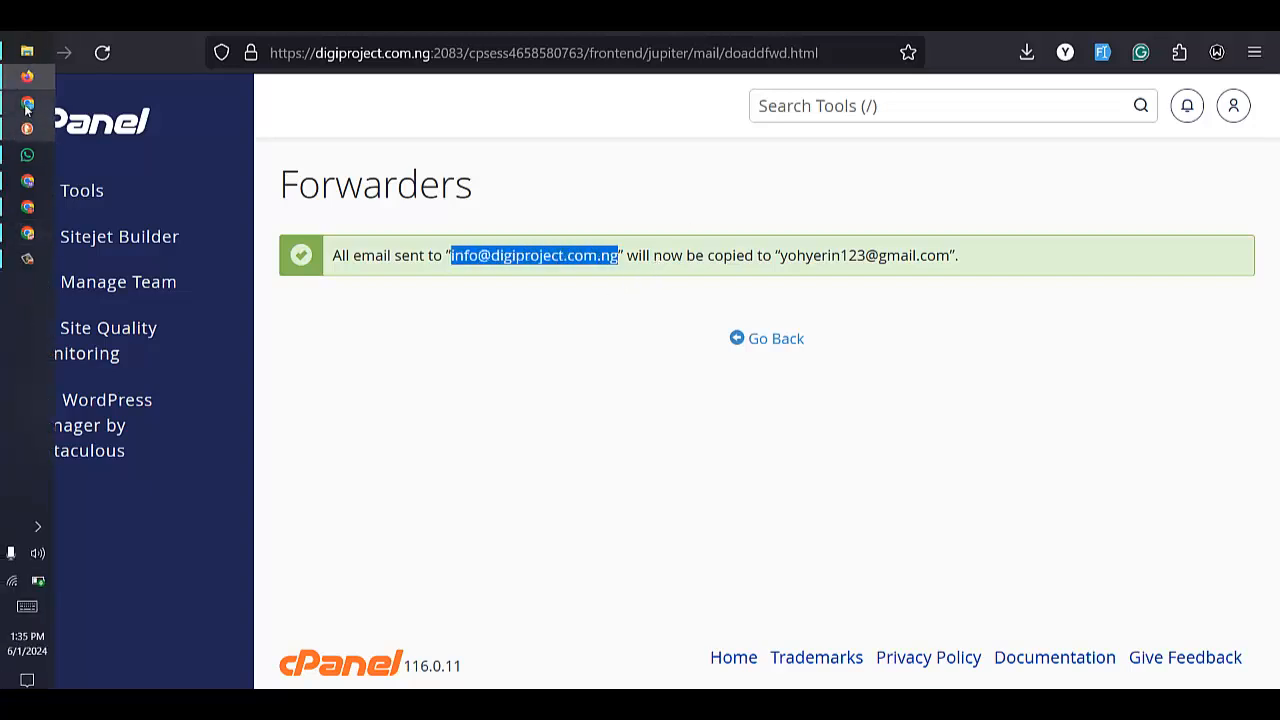
left_click(27, 103)
left_click(841, 282)
key("ctrl+v")
left_click(780, 333)
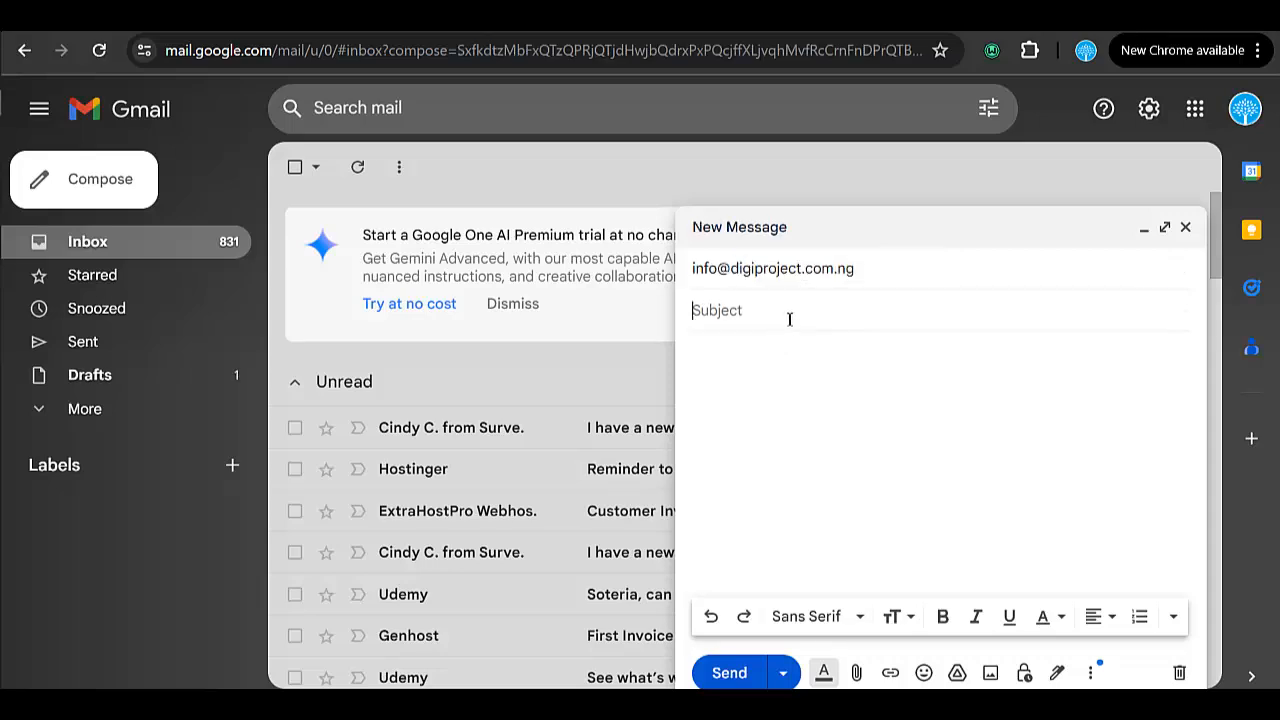
Give the message the subject testttinnng and body Hello there, then send it
type("testttinnng")
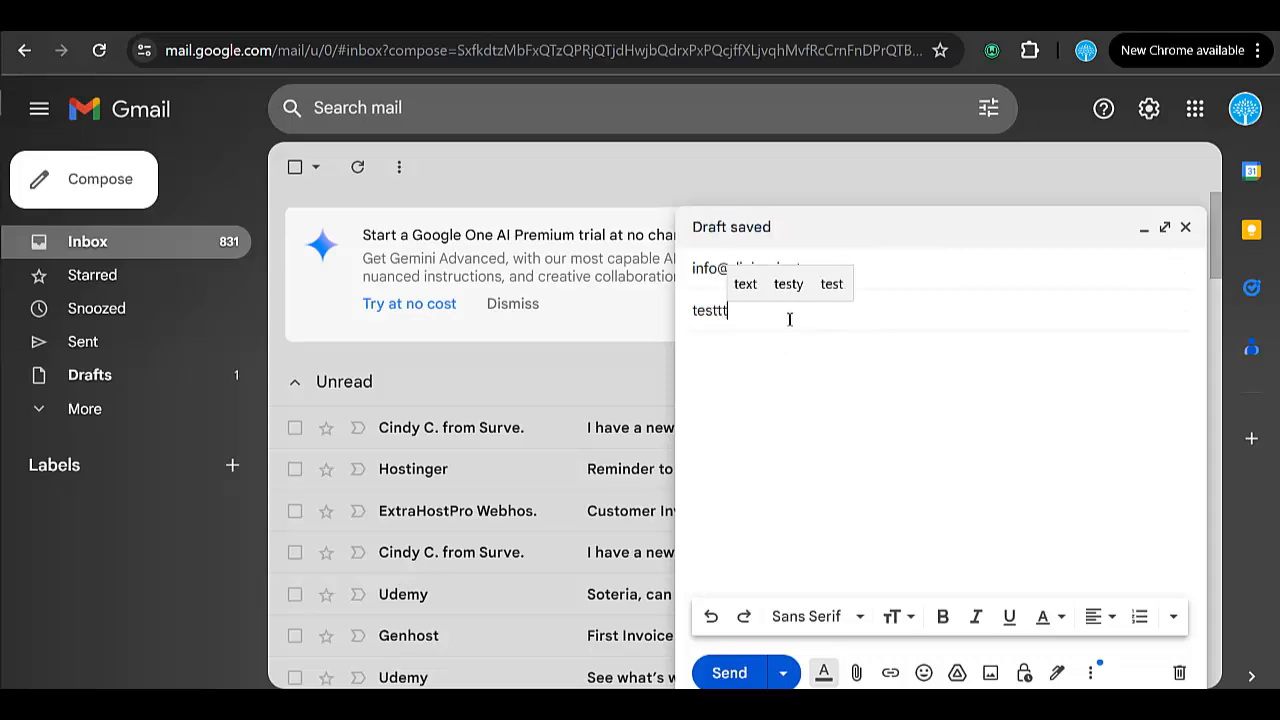
left_click(937, 440)
type("Hello there")
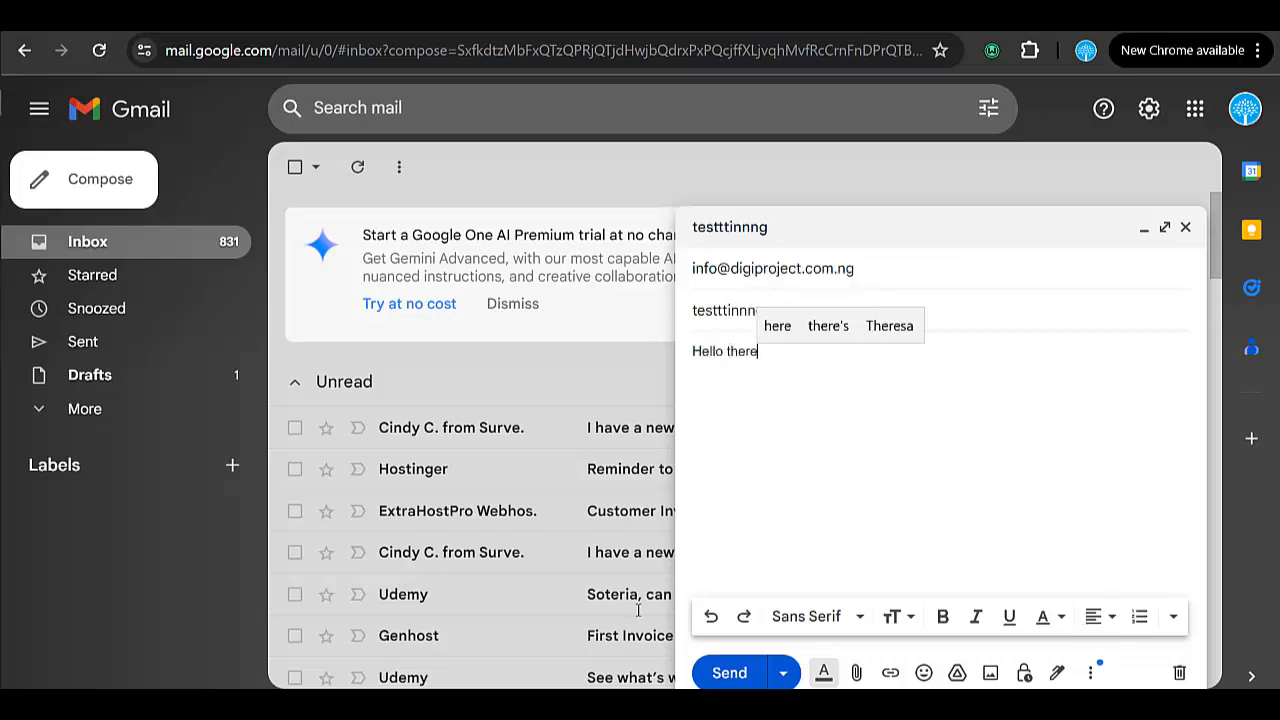
left_click(727, 673)
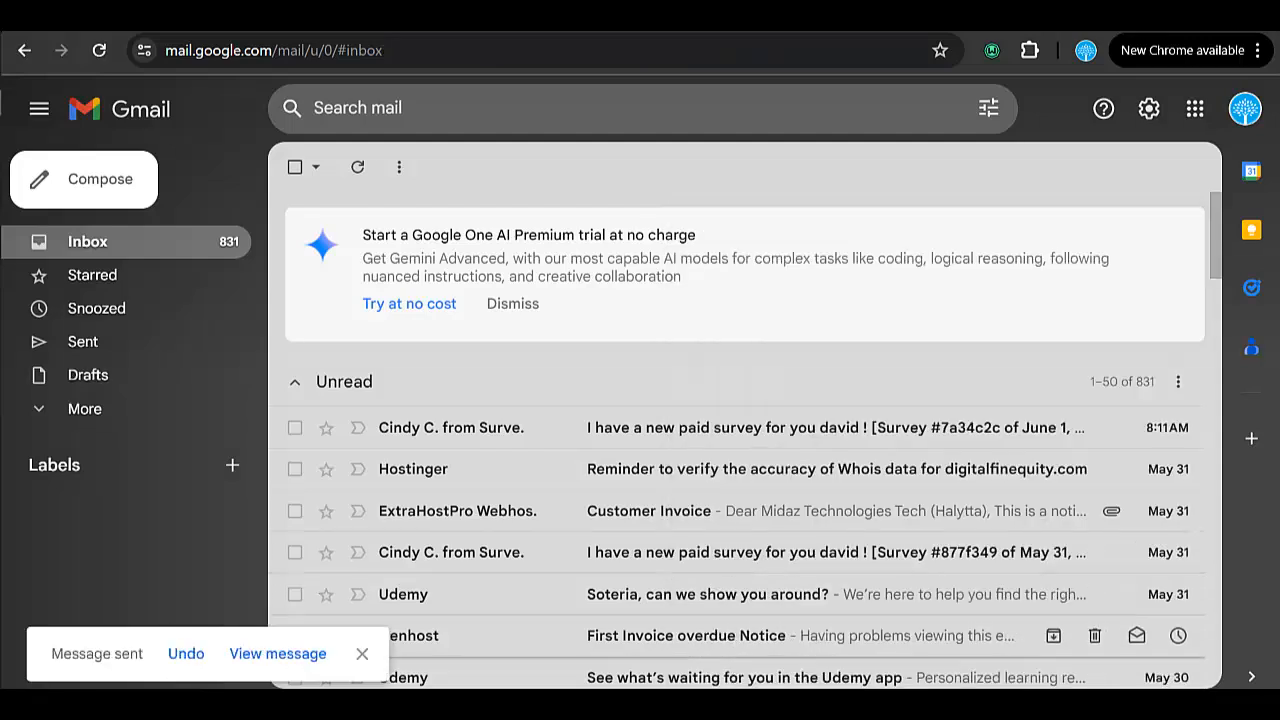
Open the sent test message and inspect its recipient details
left_click(163, 347)
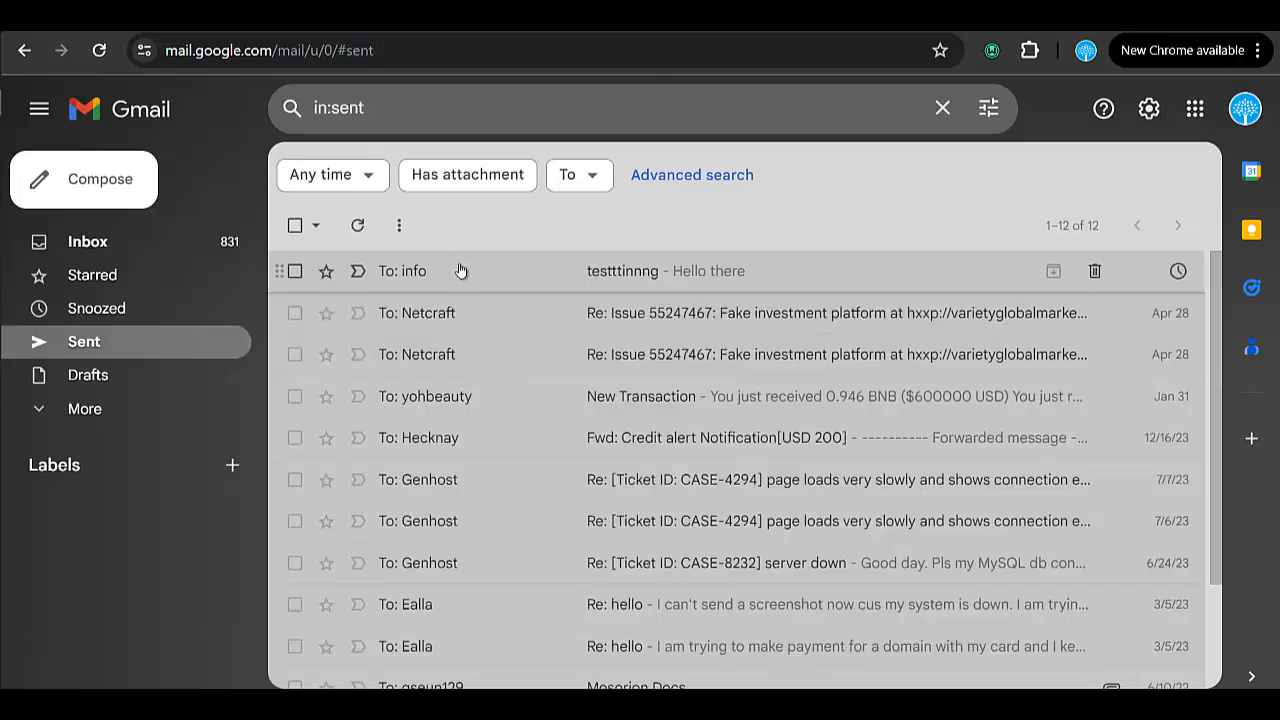
left_click(460, 271)
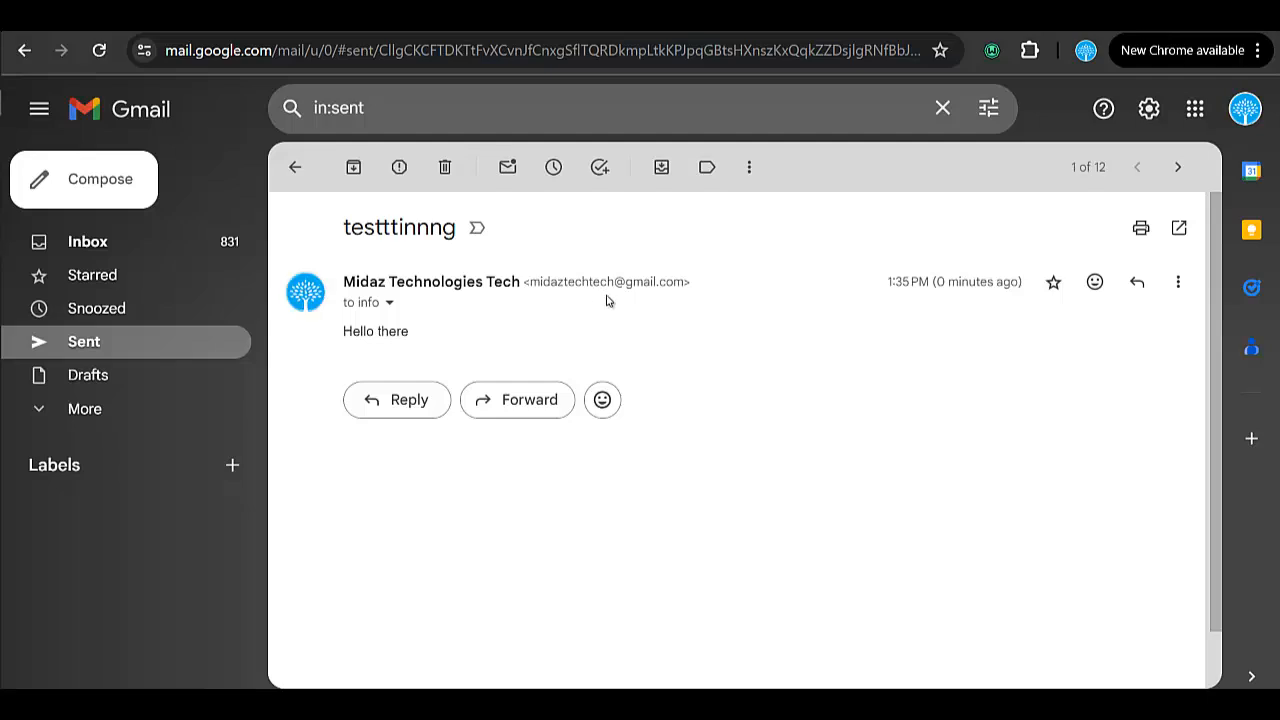
left_click(389, 302)
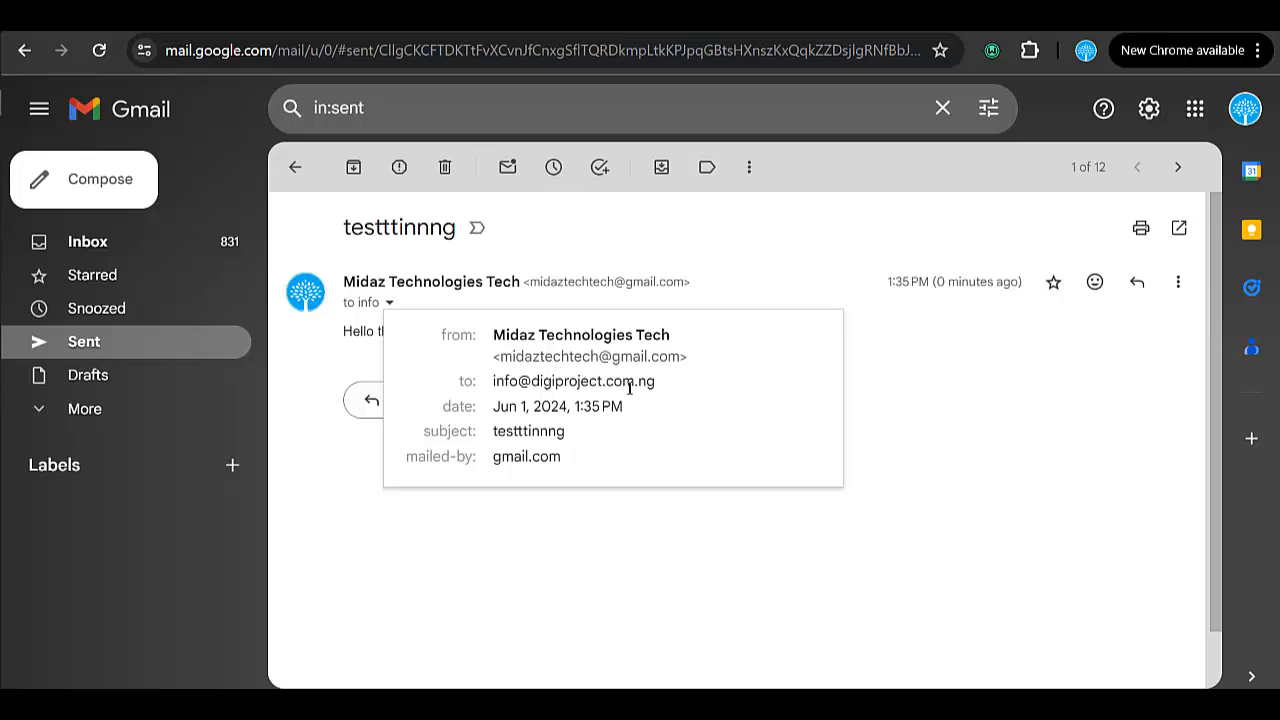
Switch back to the browser and check the webmail inbox for the test message
mouse_move(2, 40)
left_click(25, 79)
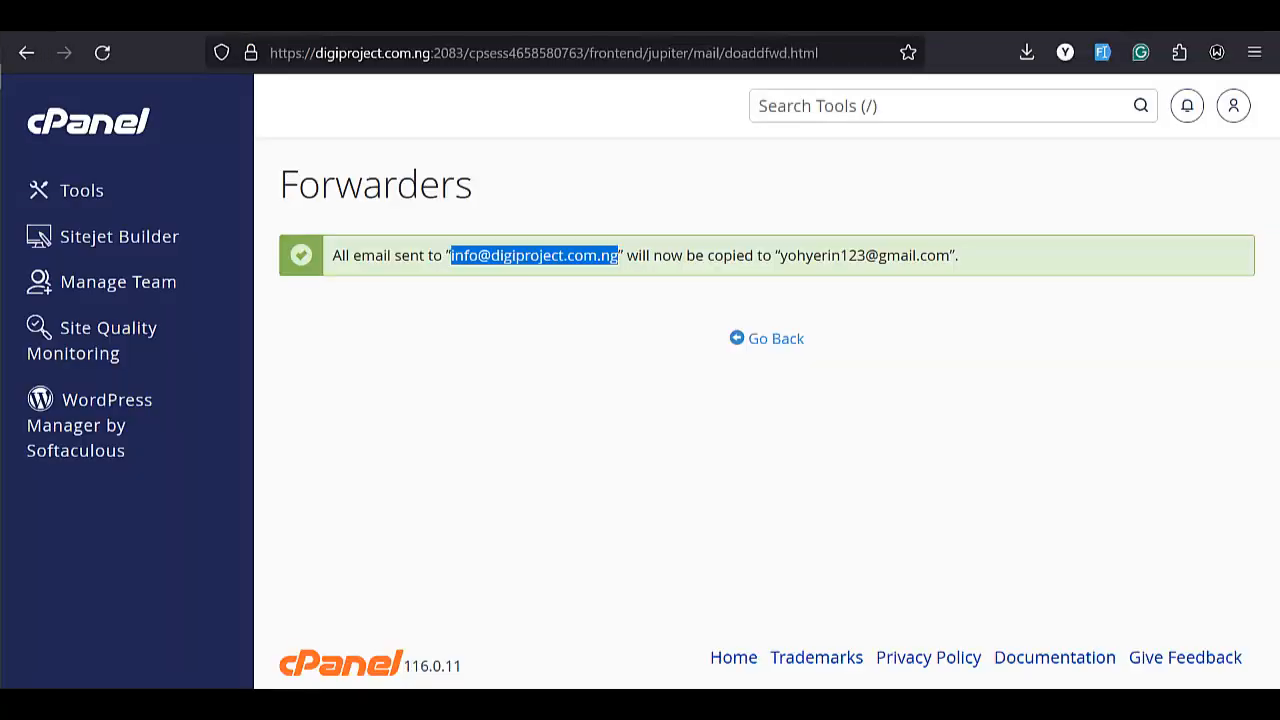
left_click(760, 18)
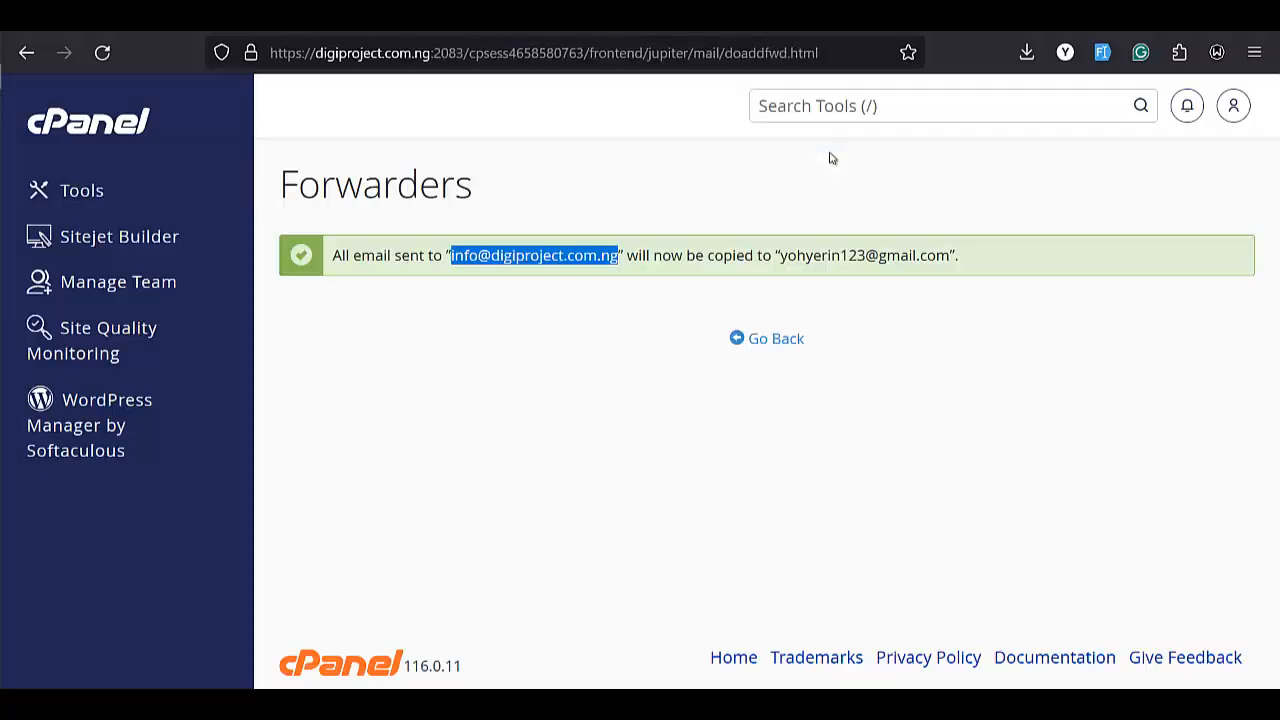
Search the cPanel tools for email and open Email Accounts
left_click(840, 107)
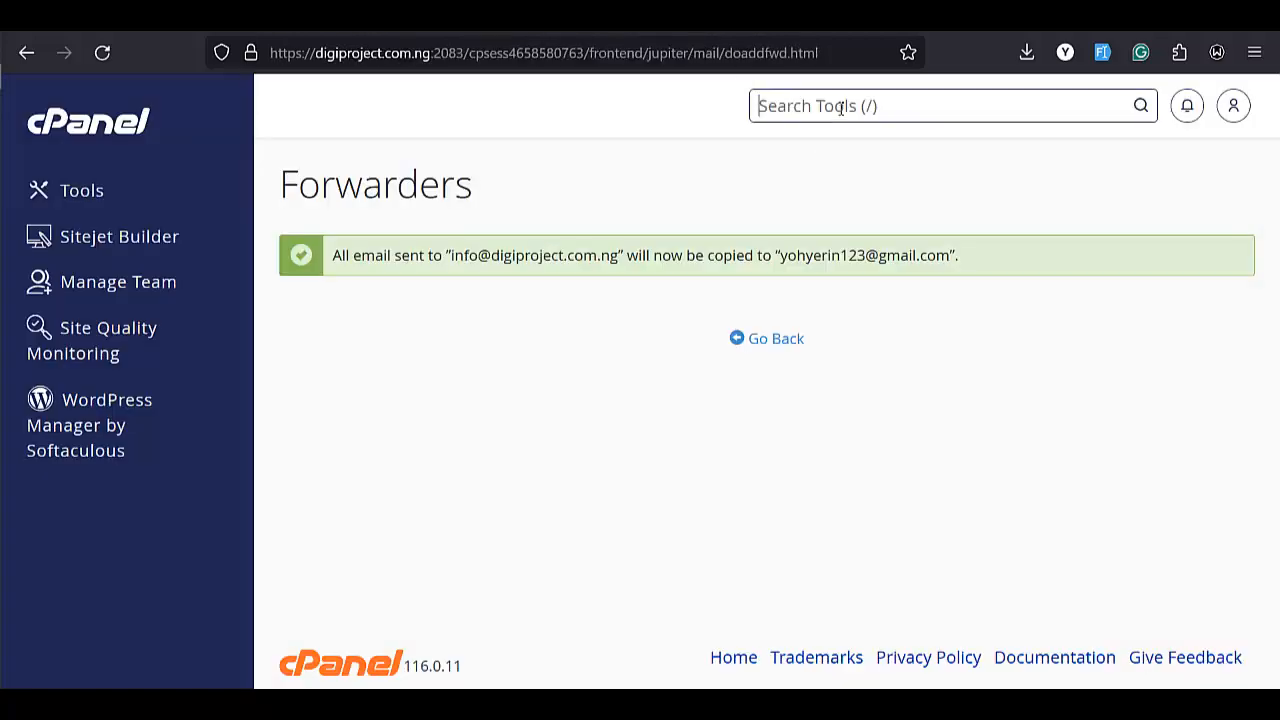
type("email")
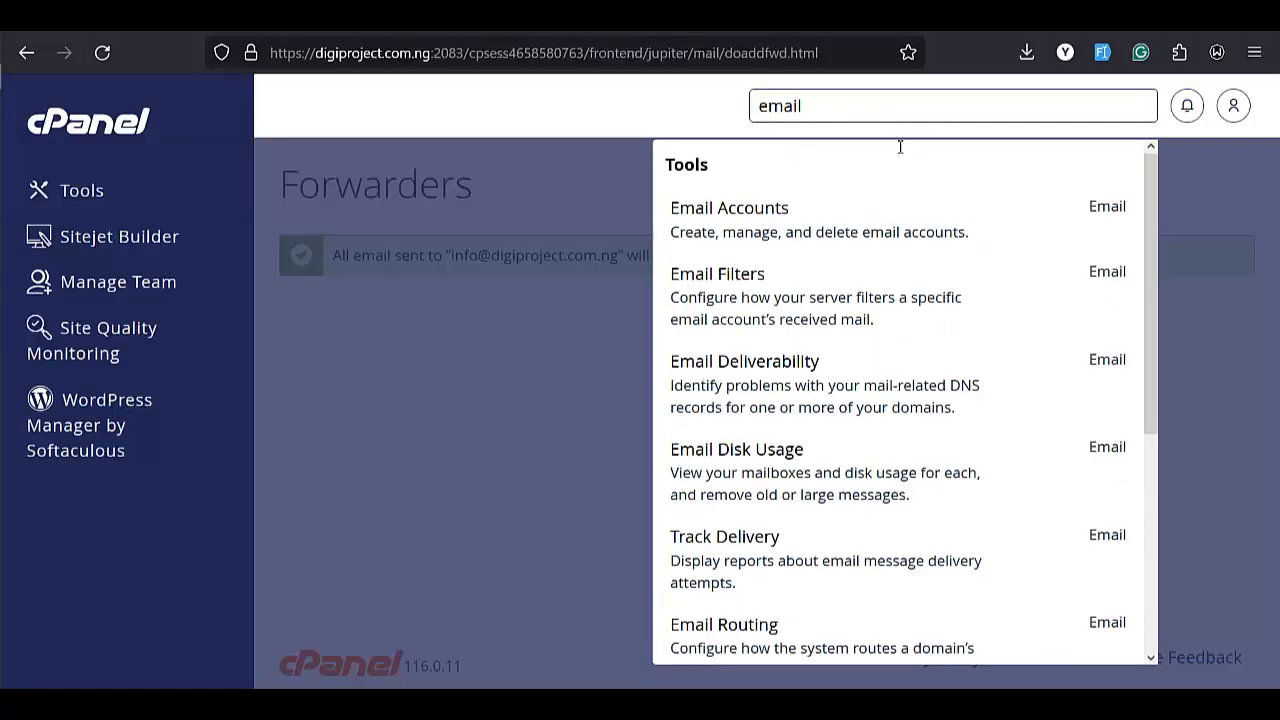
left_click(788, 215)
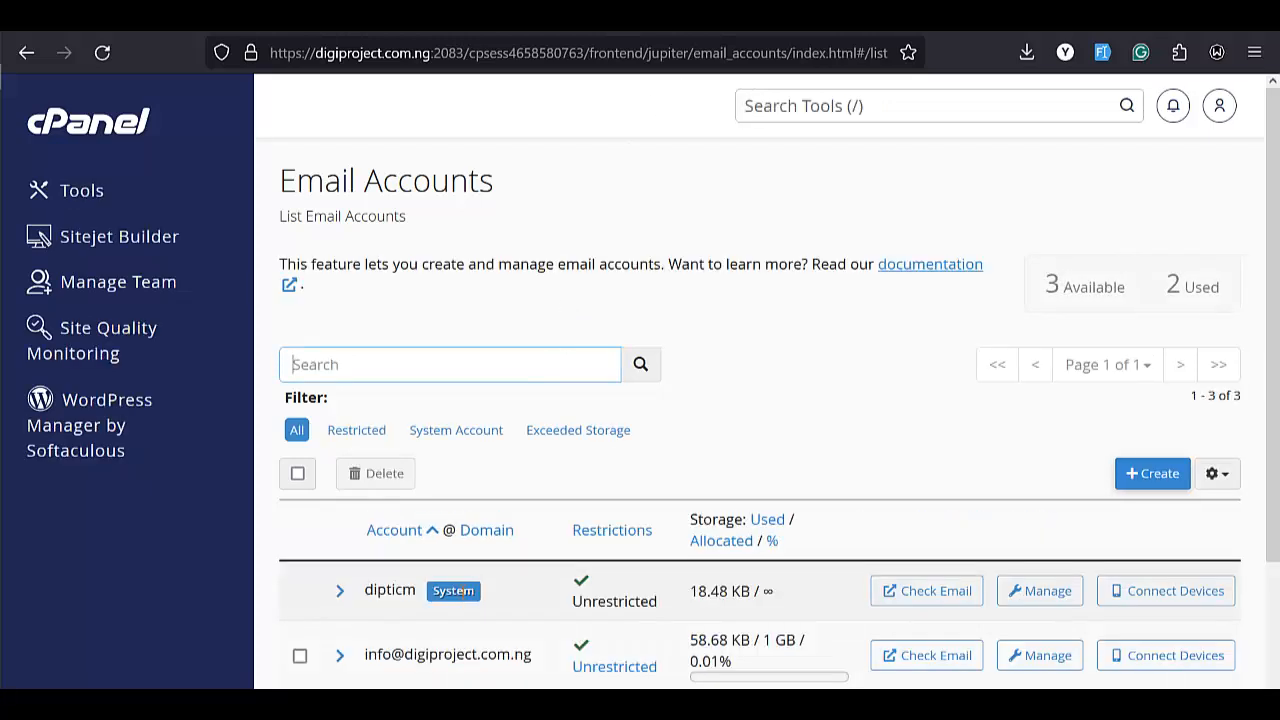
scroll(460, 580, "down", 3)
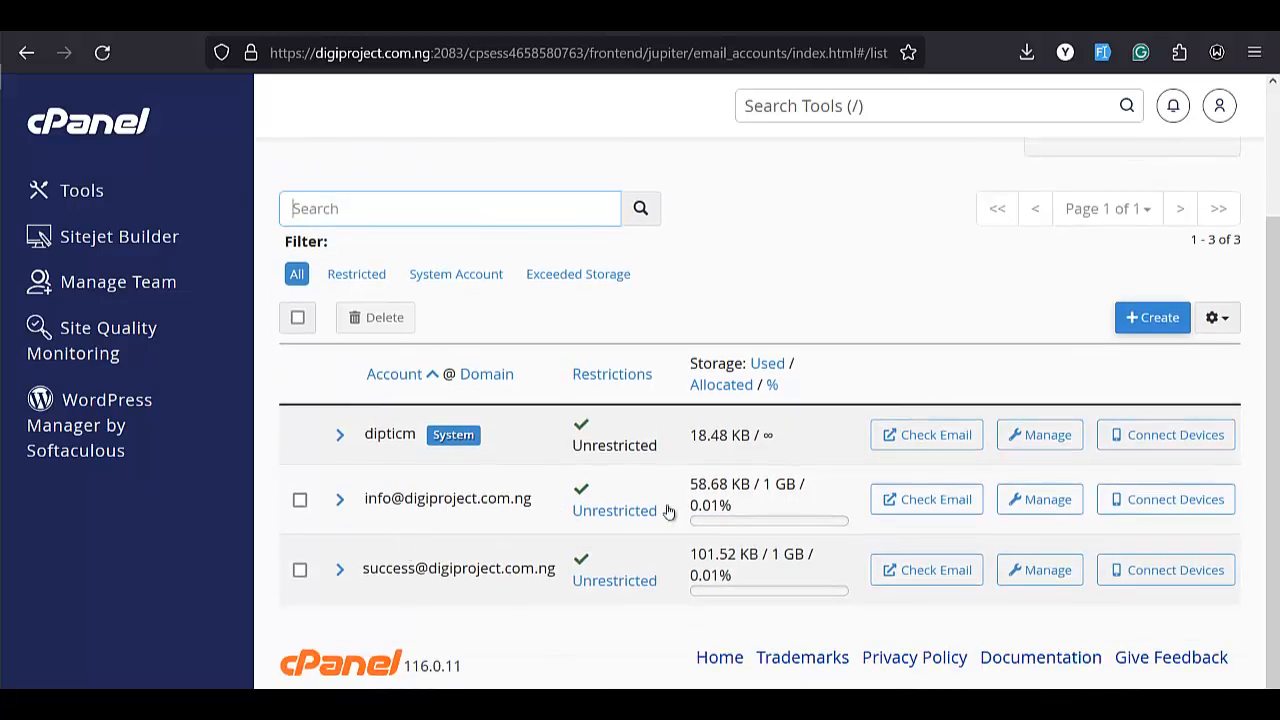
left_click(918, 506)
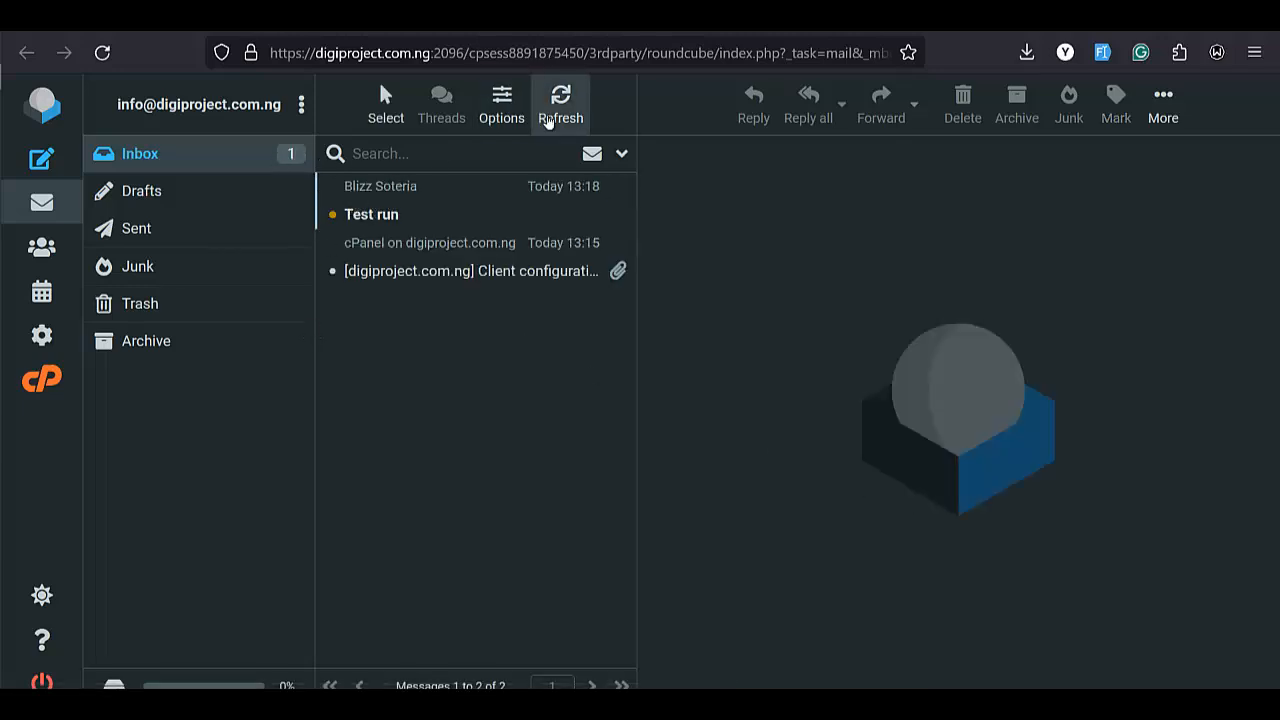
left_click(556, 120)
mouse_move(5, 380)
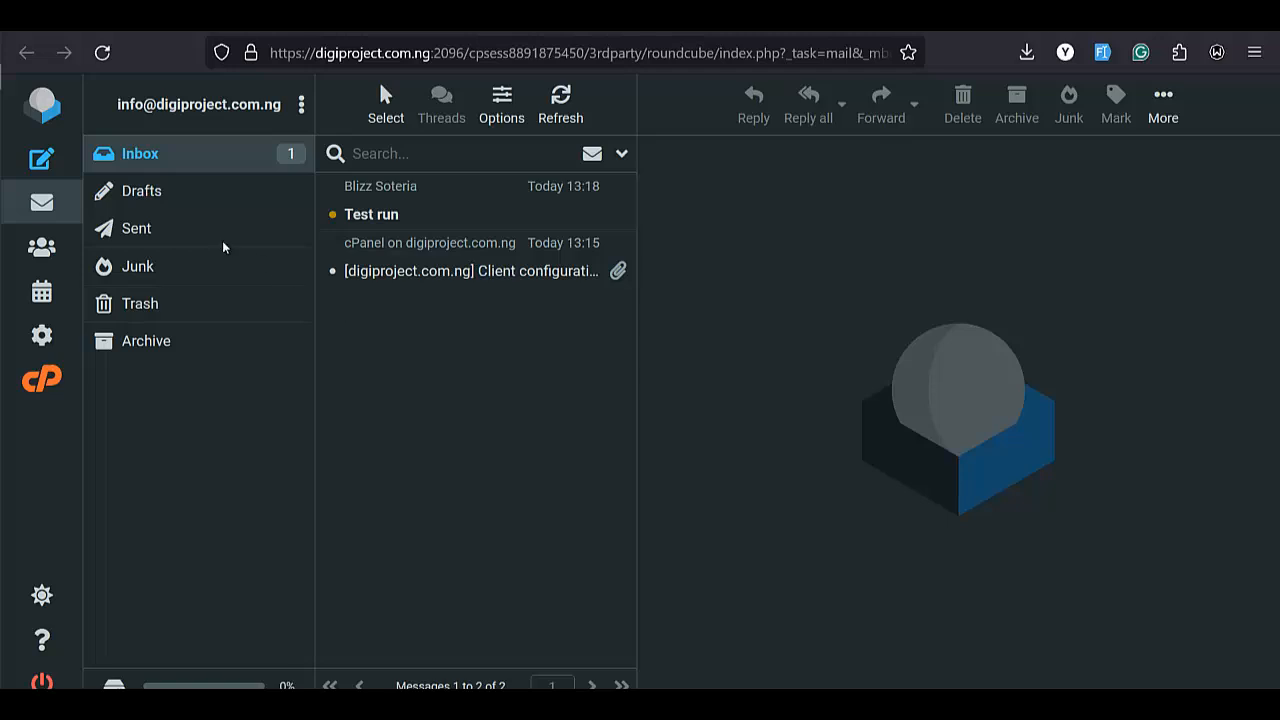
left_click(173, 203)
left_click(169, 237)
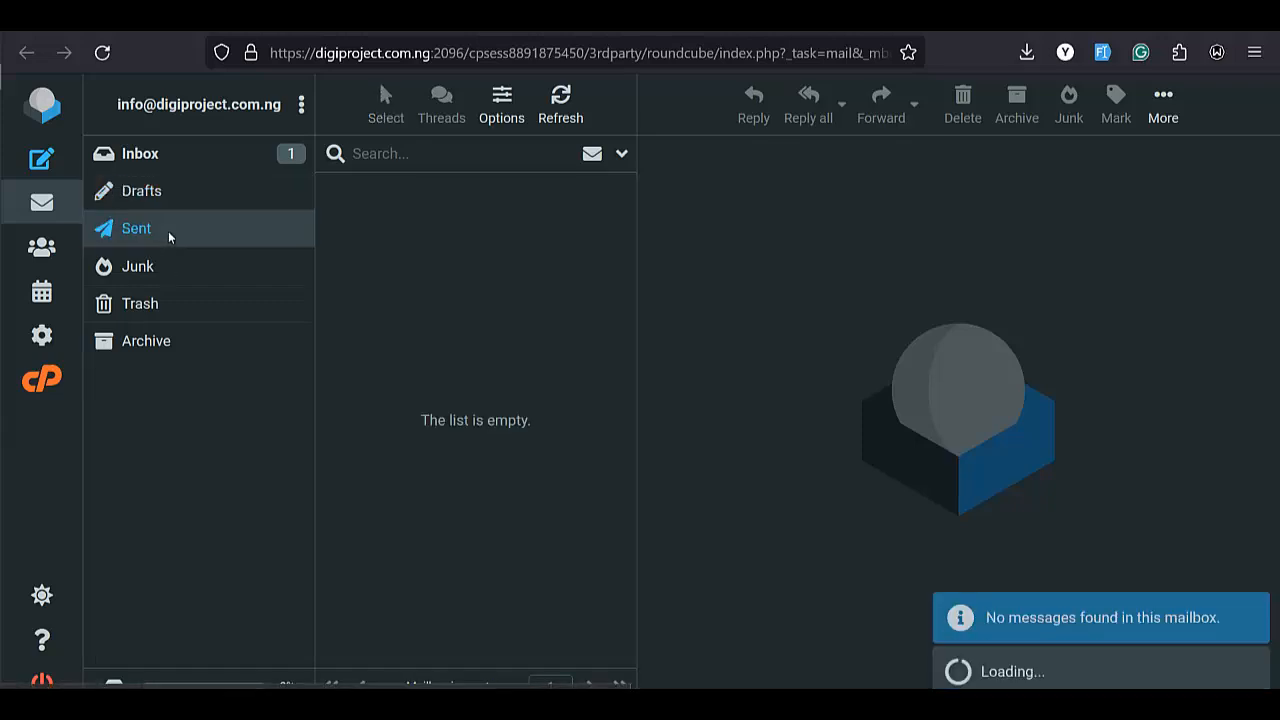
left_click(171, 168)
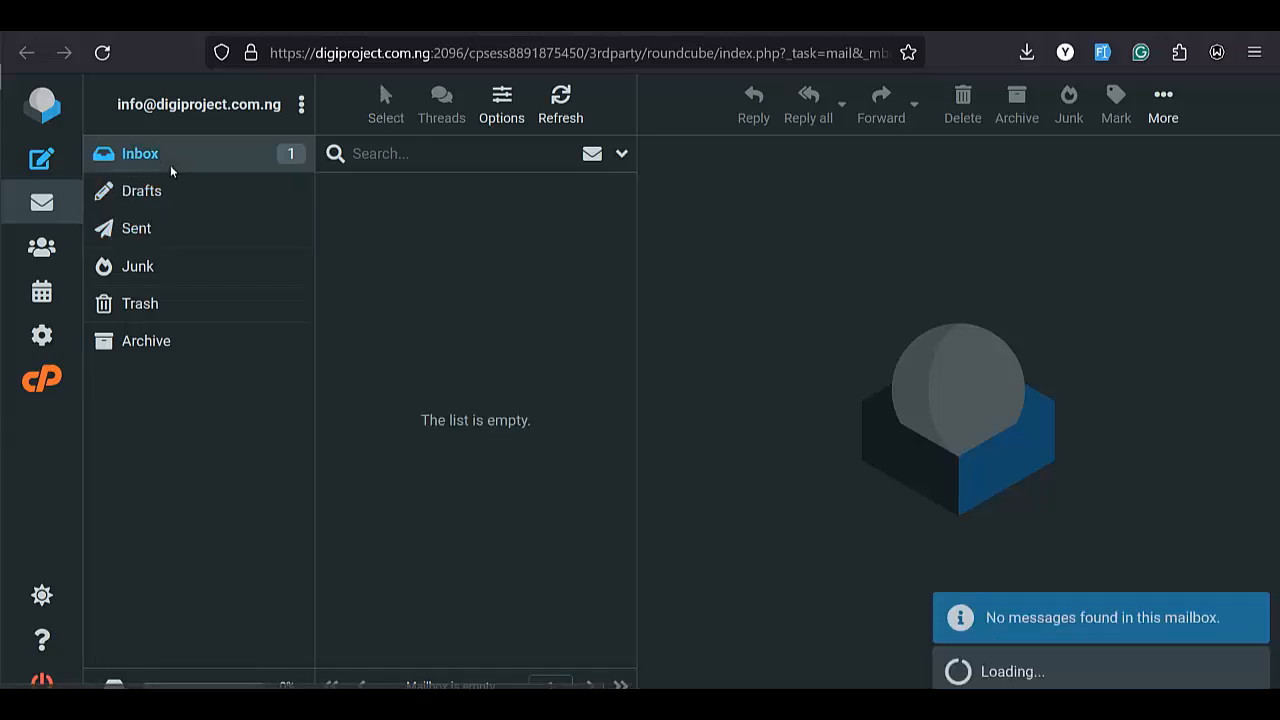
left_click(429, 216)
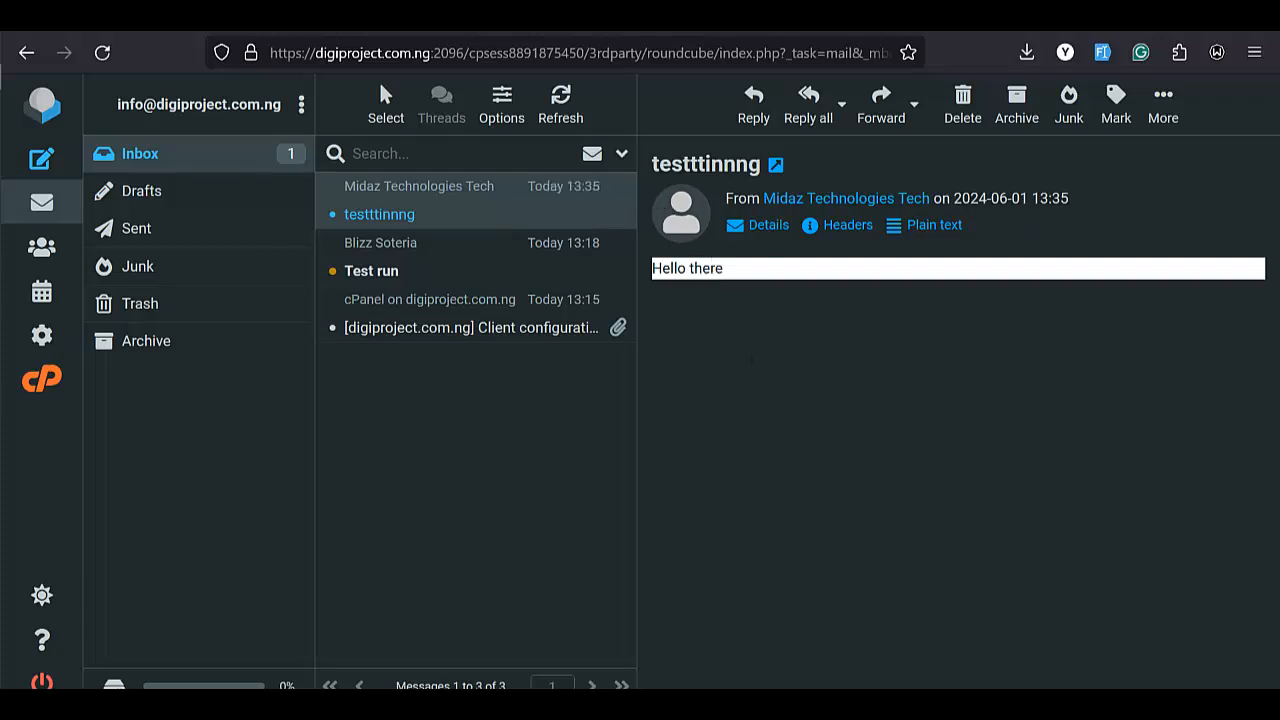
Switch to Gmail, open the Spam folder and report the testttinnng message as not spam
left_click(784, 16)
left_click(86, 255)
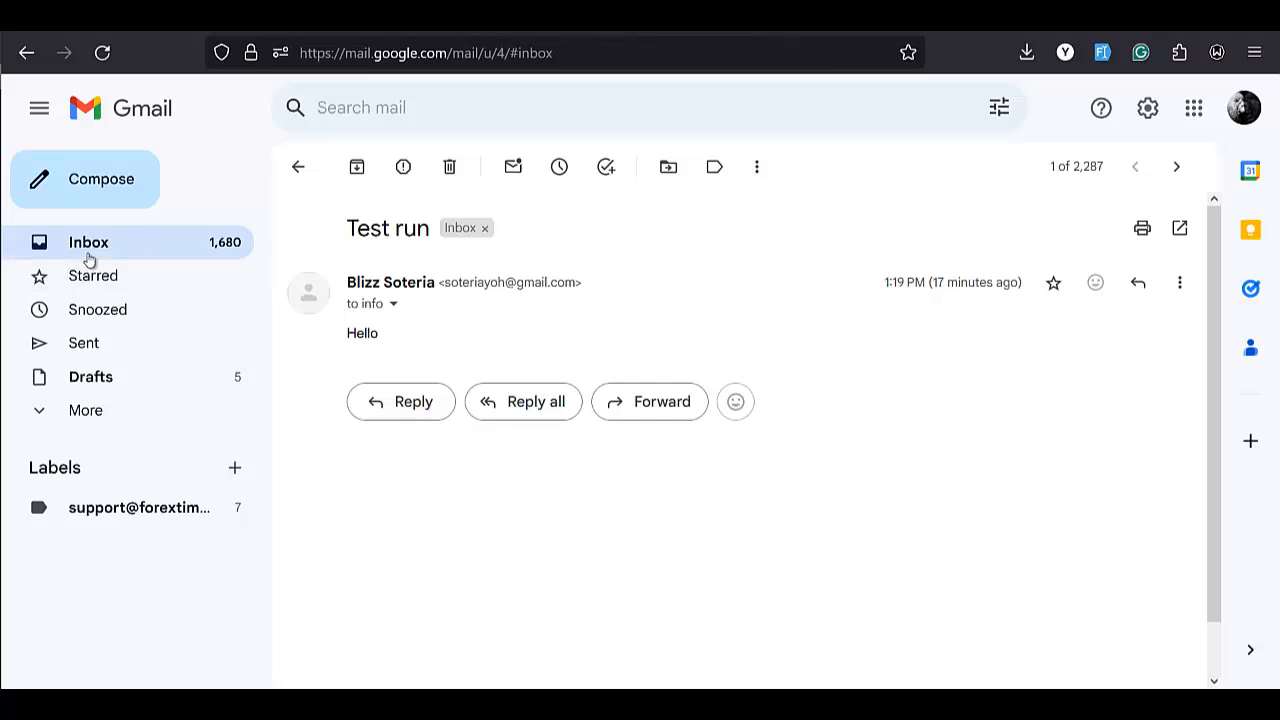
left_click(107, 390)
left_click(133, 254)
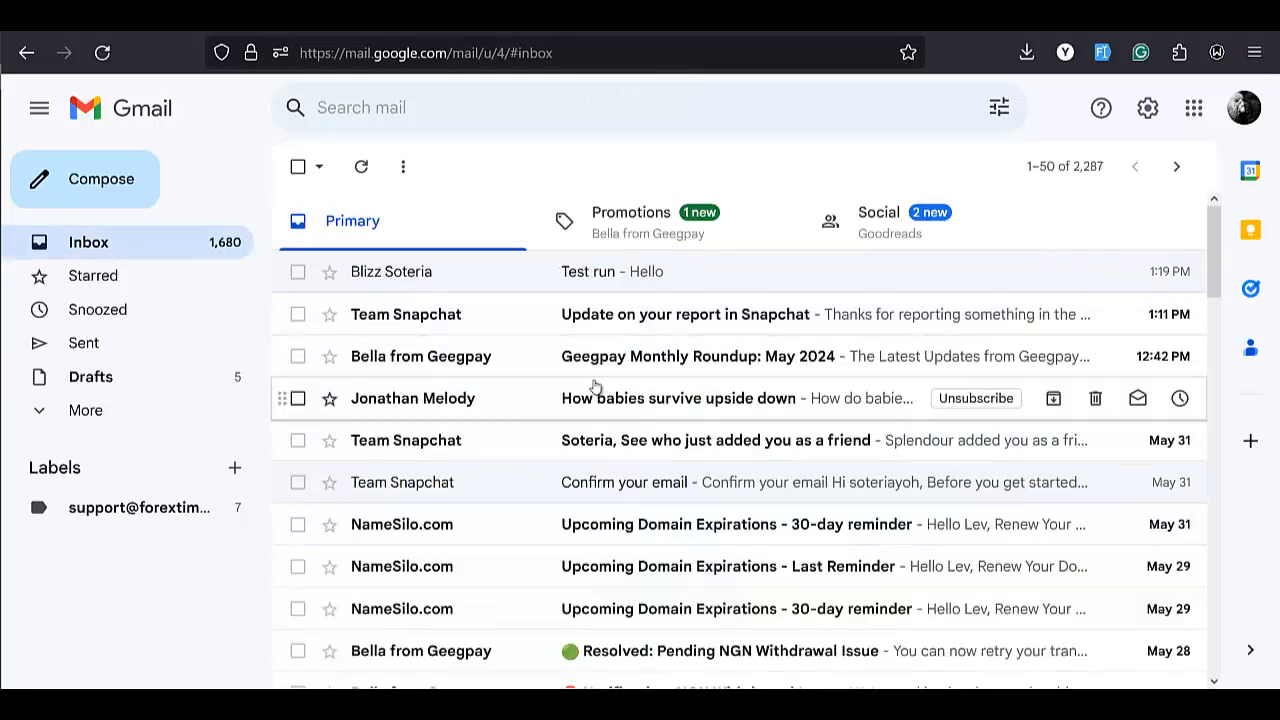
left_click(80, 410)
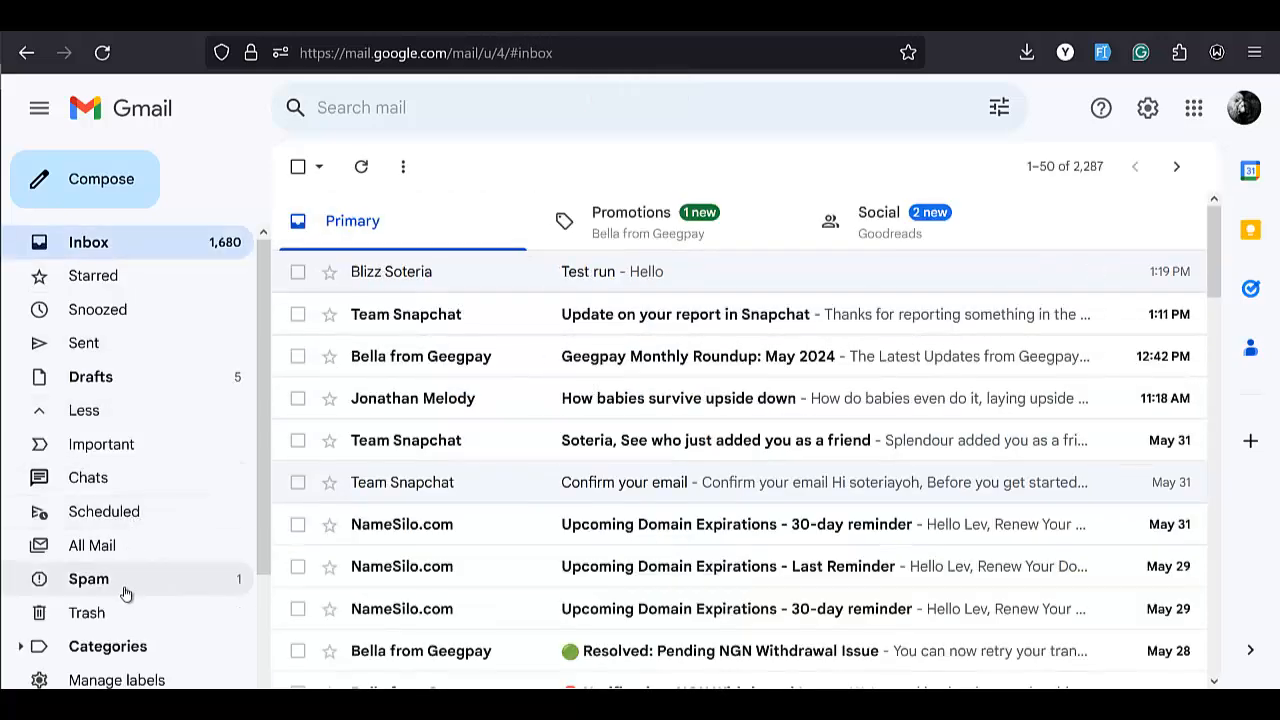
left_click(128, 587)
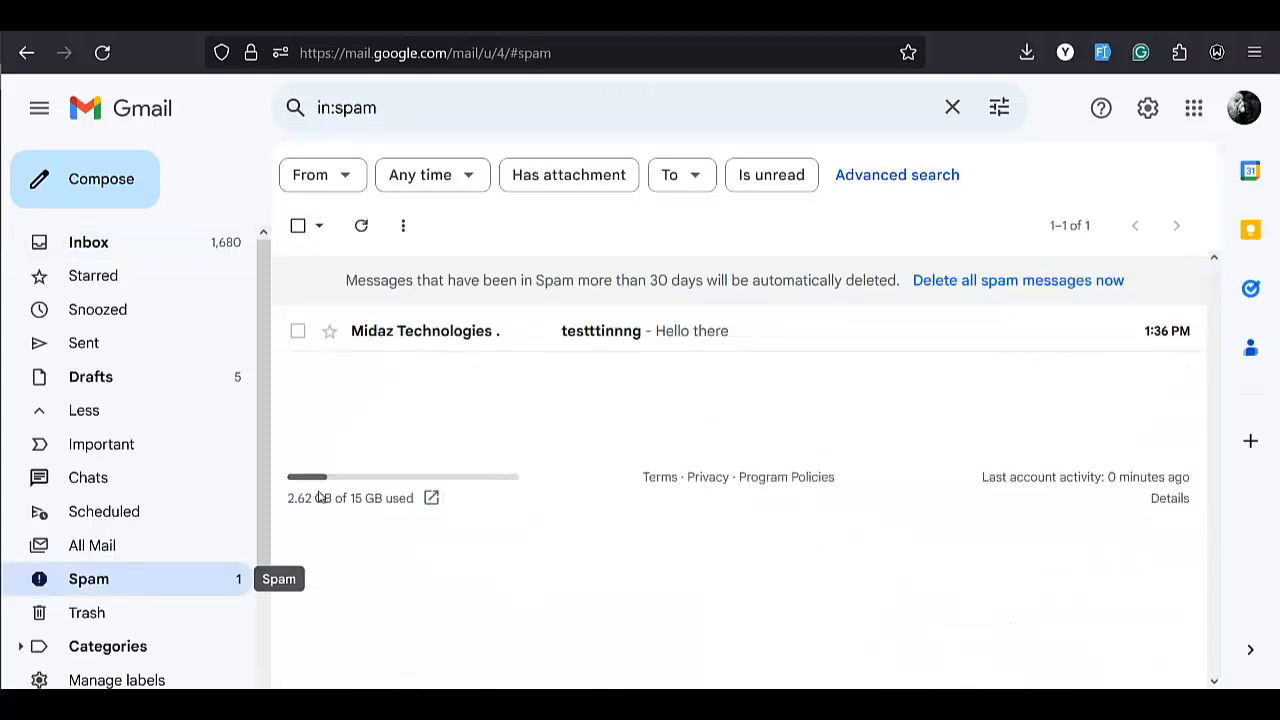
left_click(647, 335)
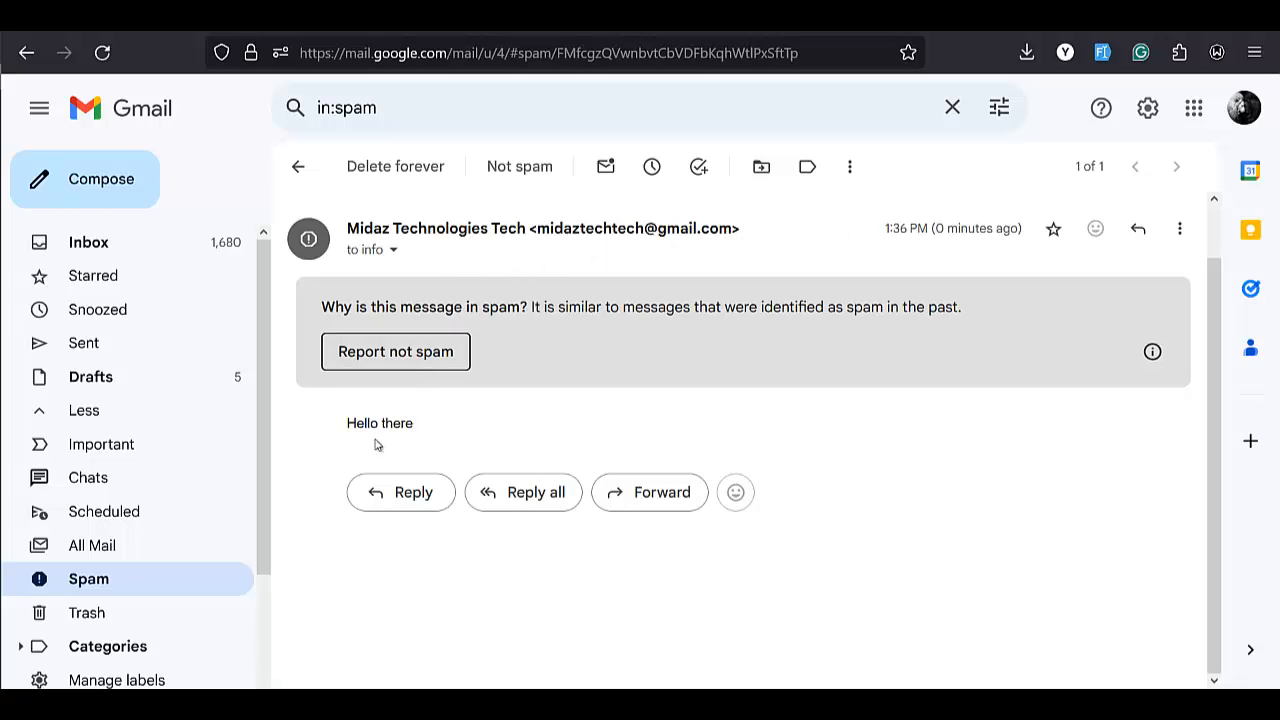
left_click(430, 360)
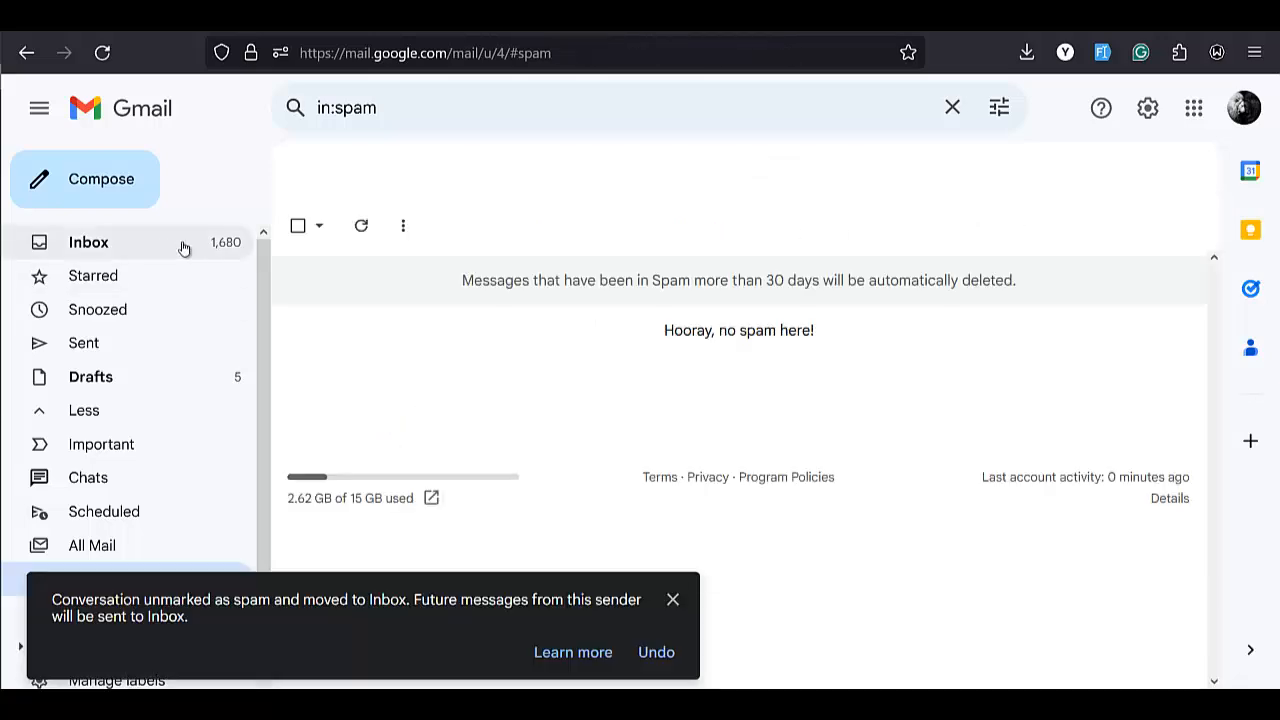
Return to the Gmail inbox and open the testttinnng message
left_click(183, 247)
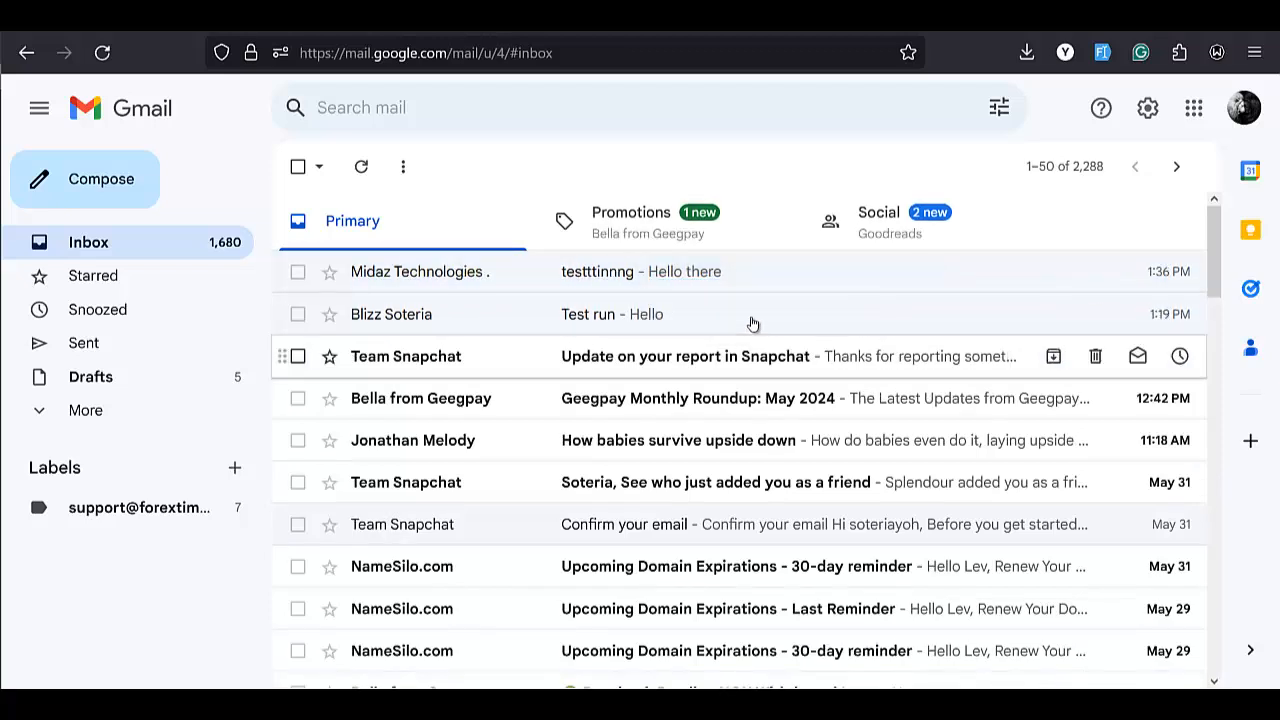
left_click(742, 274)
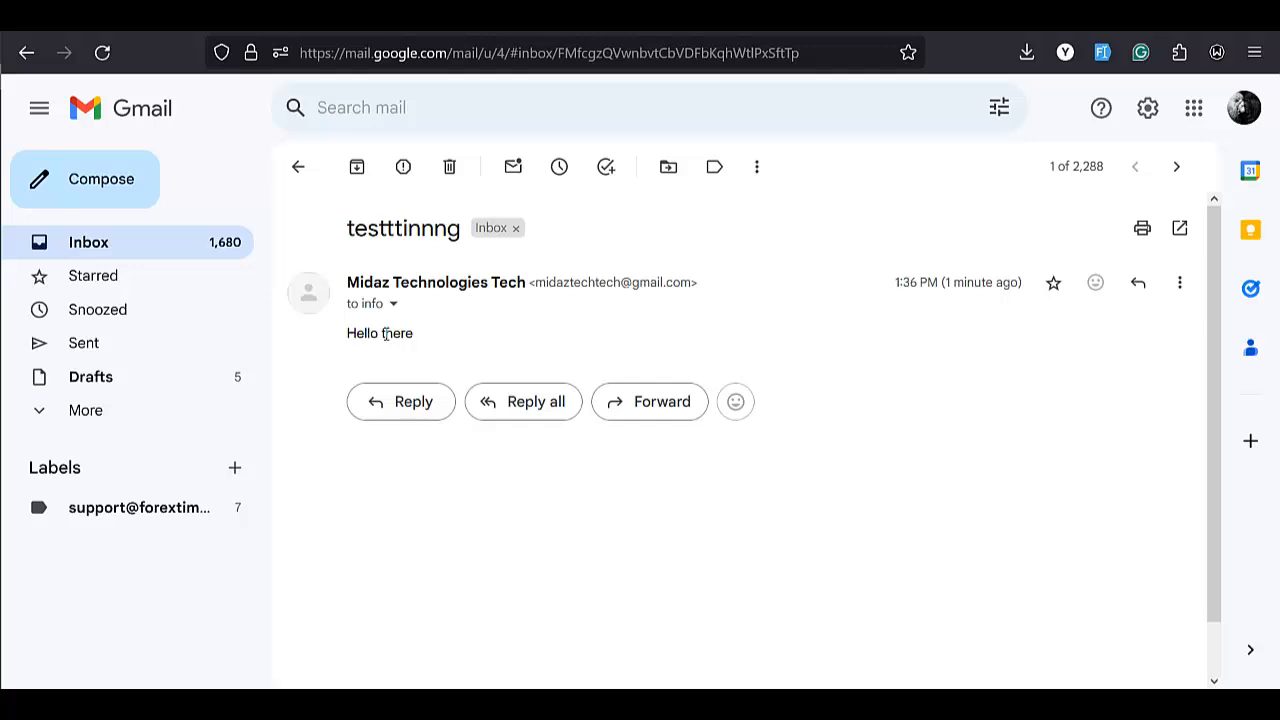
mouse_move(9, 328)
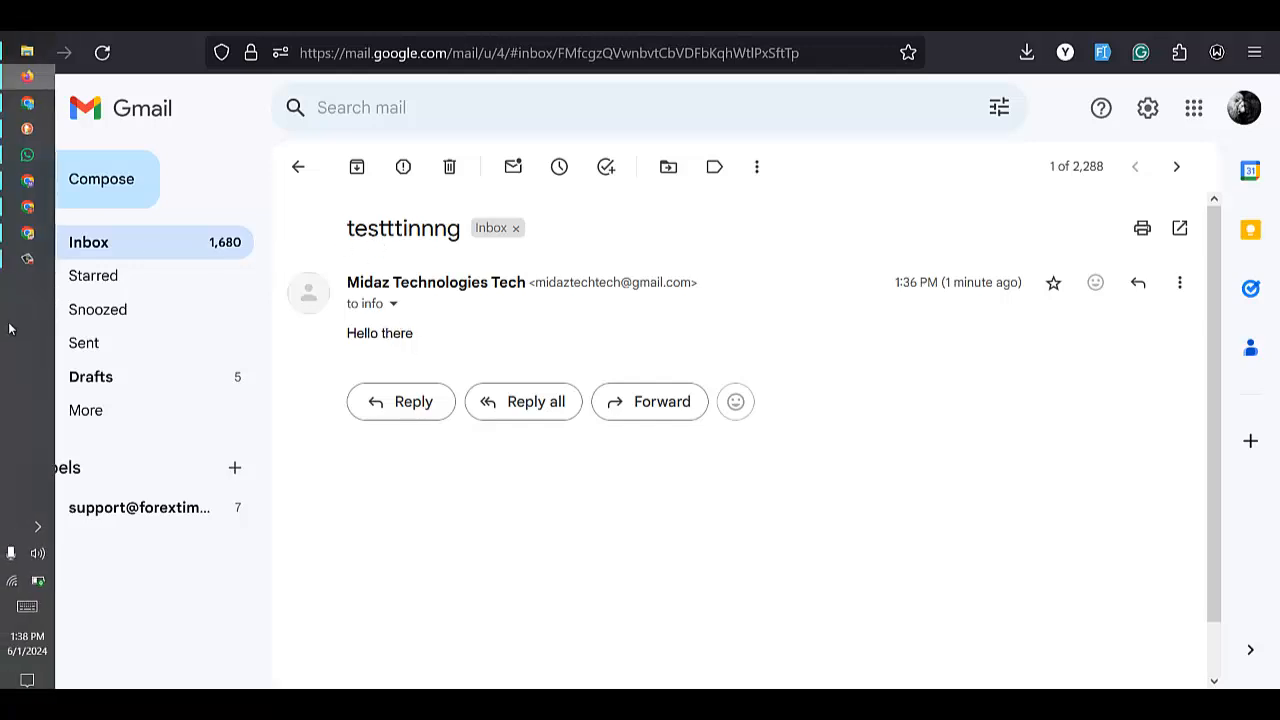
left_click(27, 259)
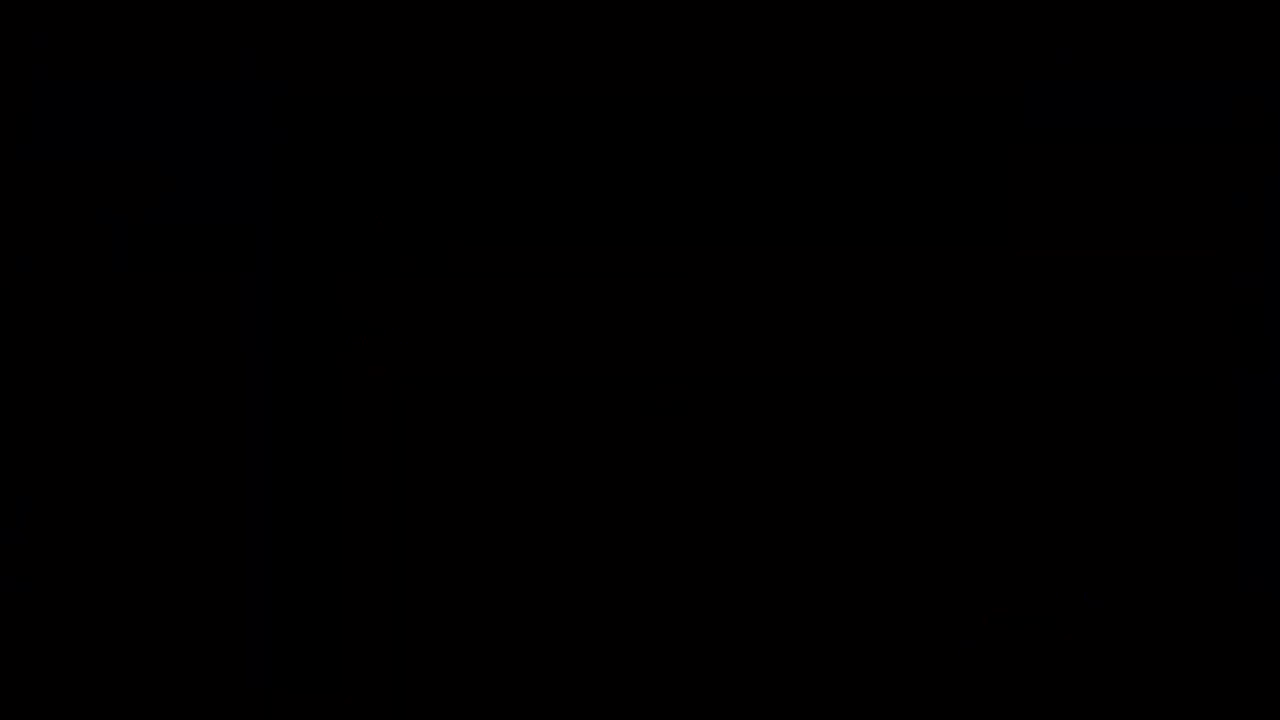